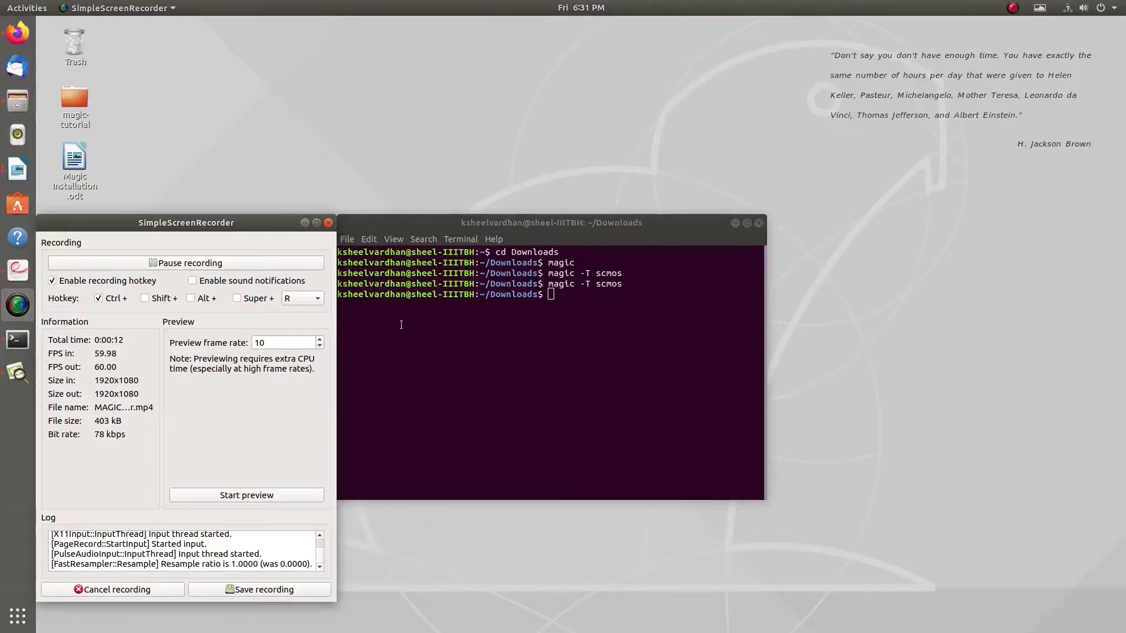
Launch Magic from the terminal with magic -T scmos and arrange the layout window so its console stays reachable
left_click(305, 224)
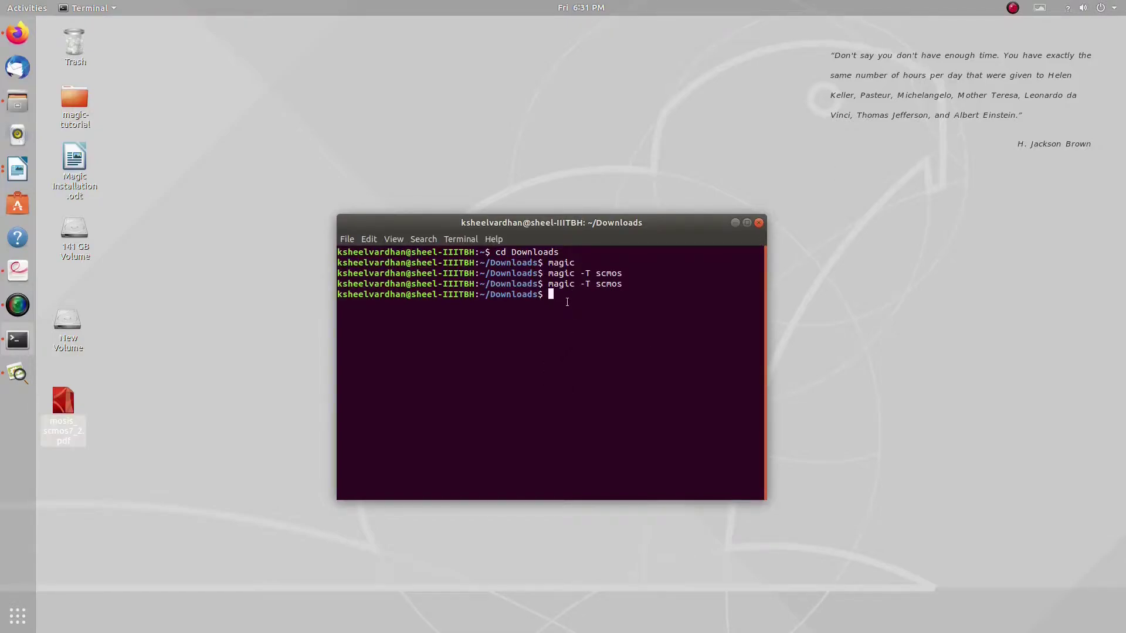
key("Up")
key("Return")
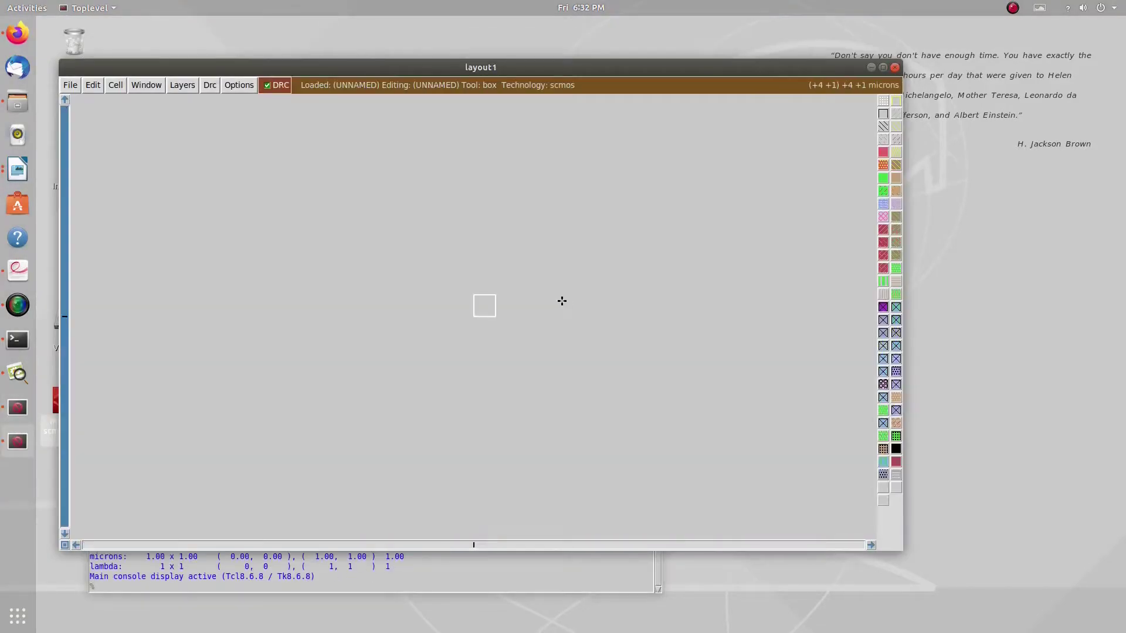
left_click_drag(554, 64, 630, 57)
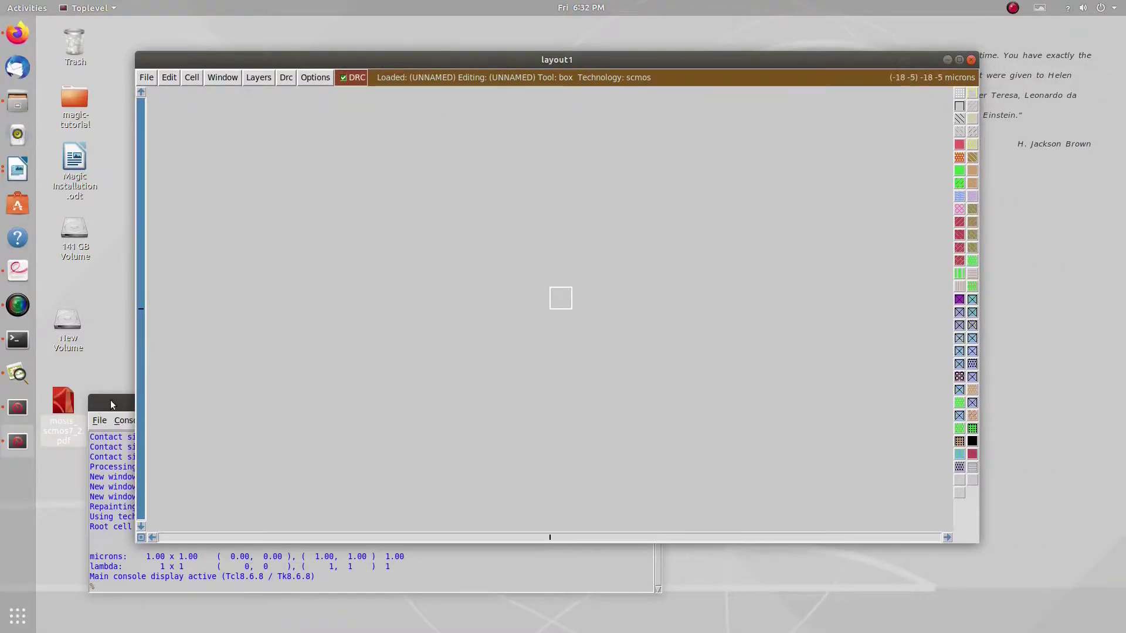
left_click(112, 403)
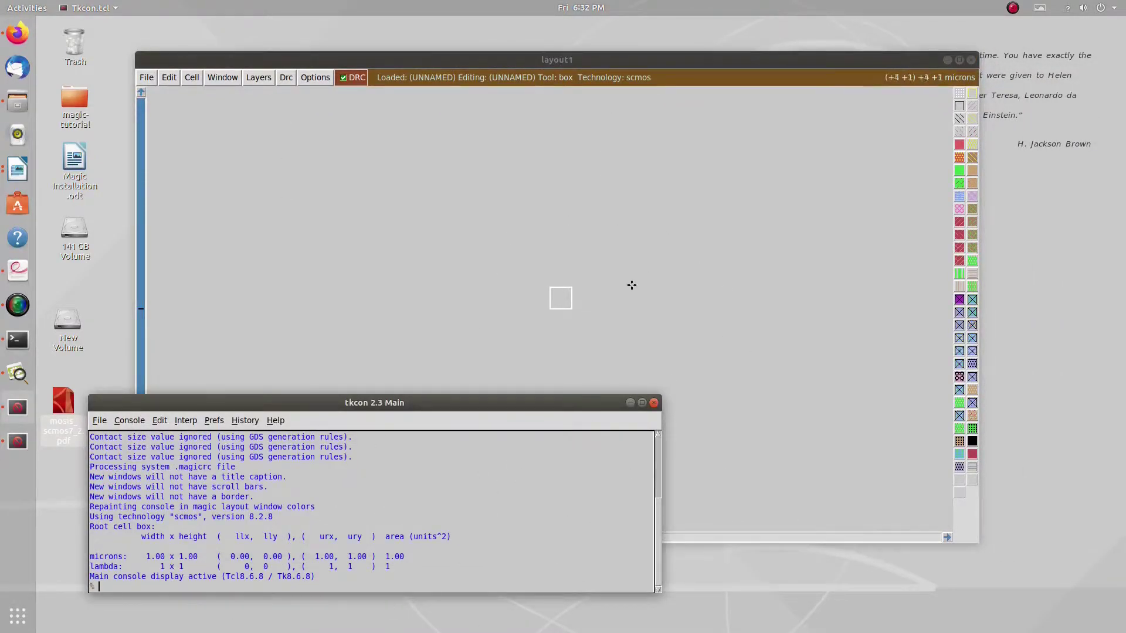
Show the grid in the layout window and place the cursor box's lower-left corner at the origin
left_click(617, 242)
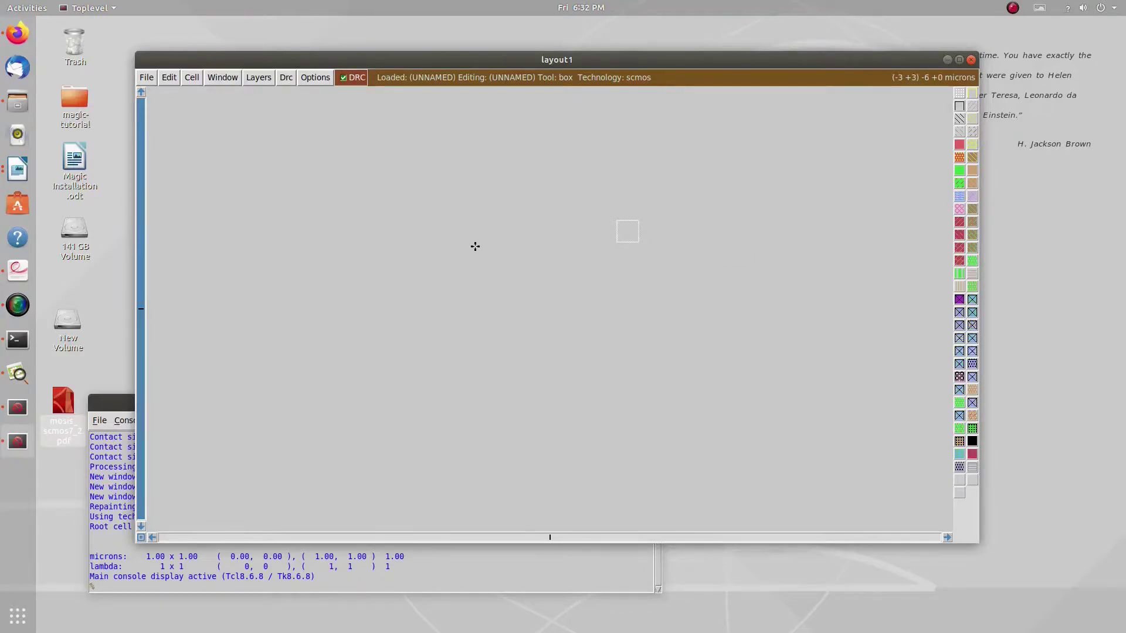
key("g")
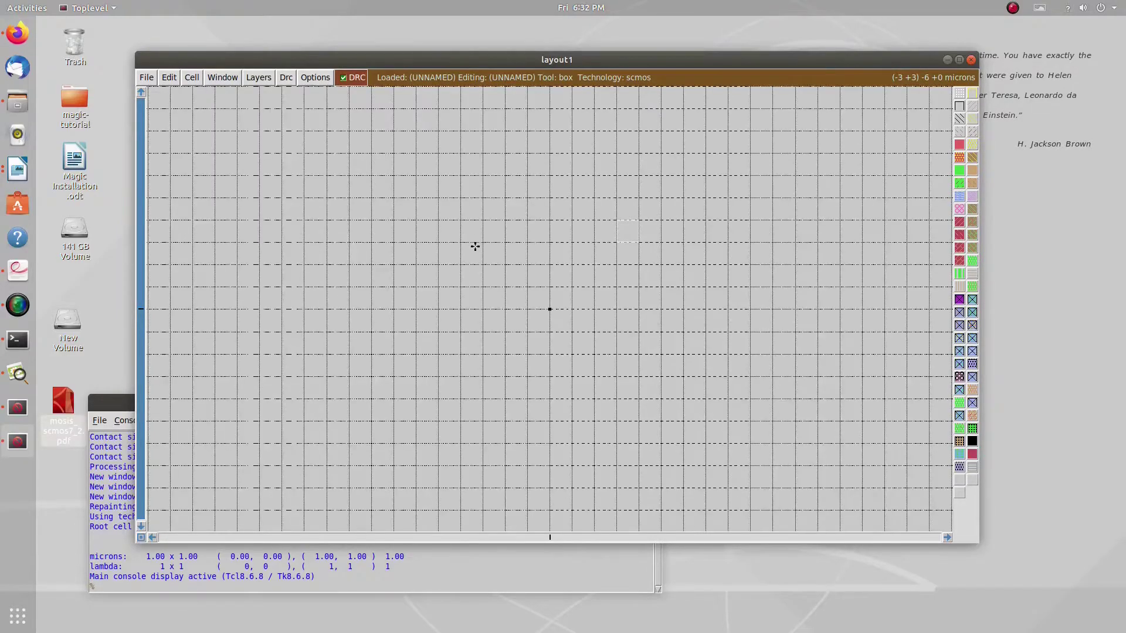
left_click(549, 308)
Open mosis_scmos7_2.pdf from the desktop and read through it from the title page to the SCMOS layer table
double_click(62, 406)
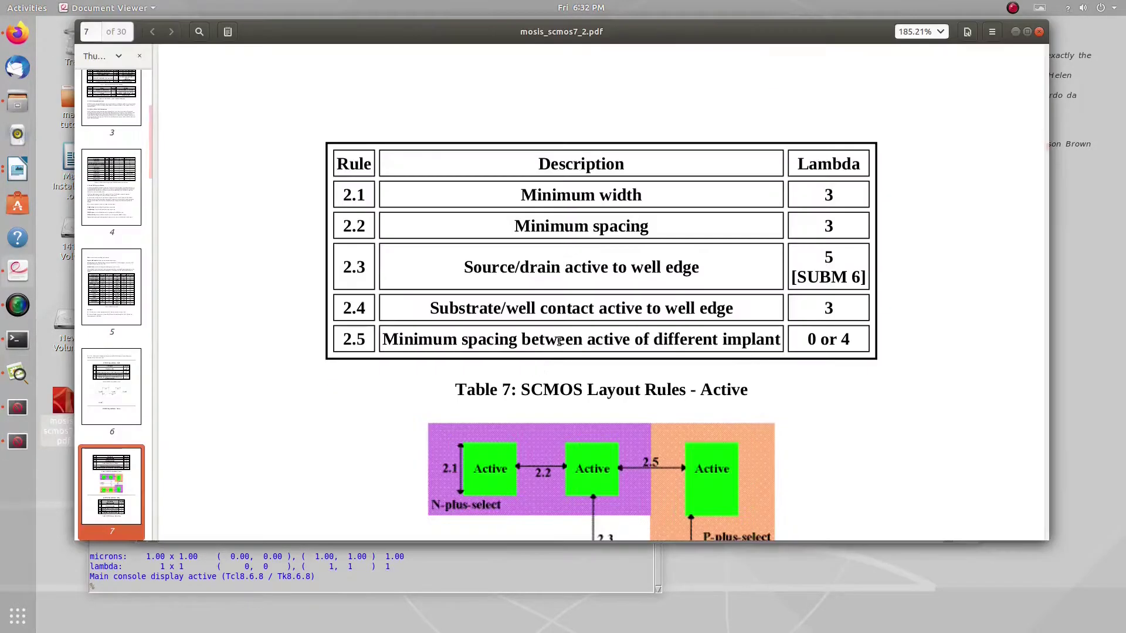
scroll(803, 182, "up", 20)
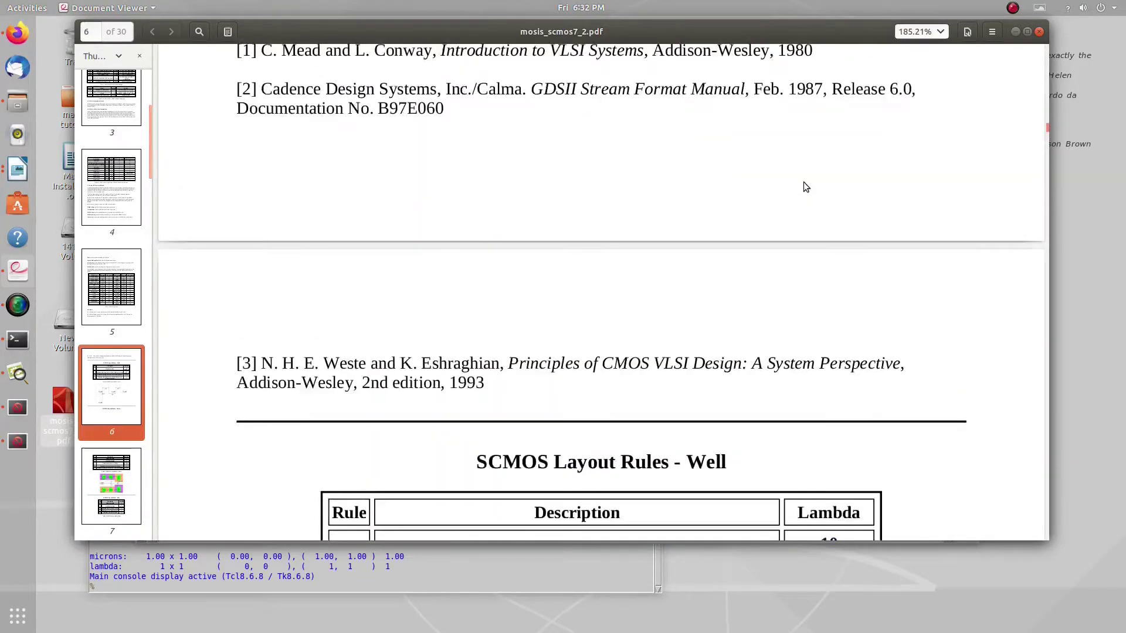
scroll(803, 182, "up", 20)
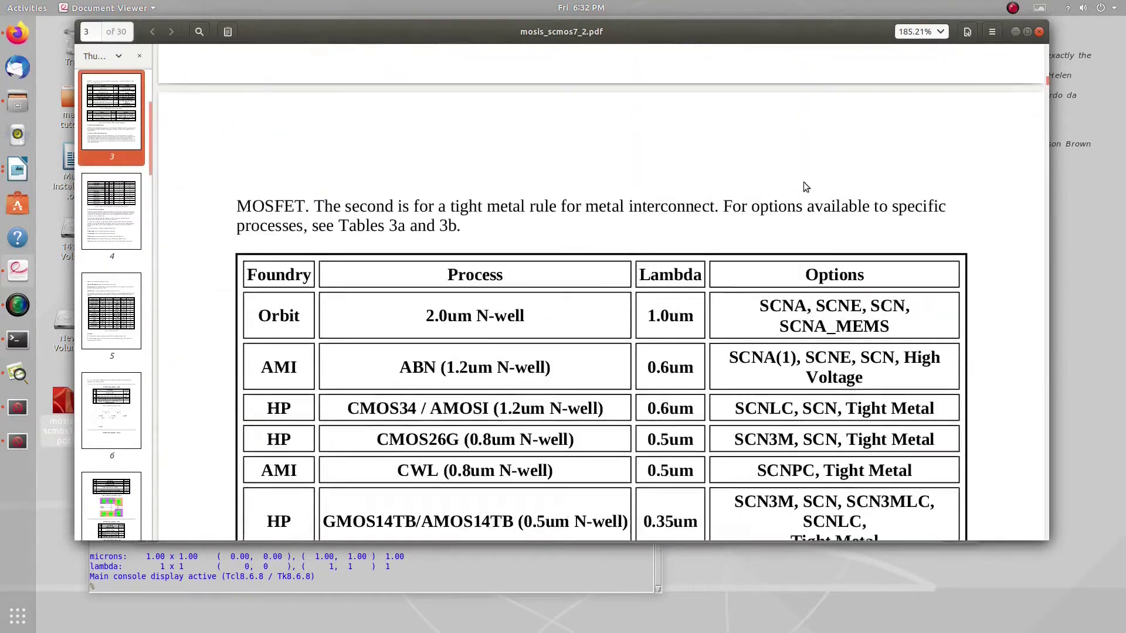
scroll(803, 183, "up", 10)
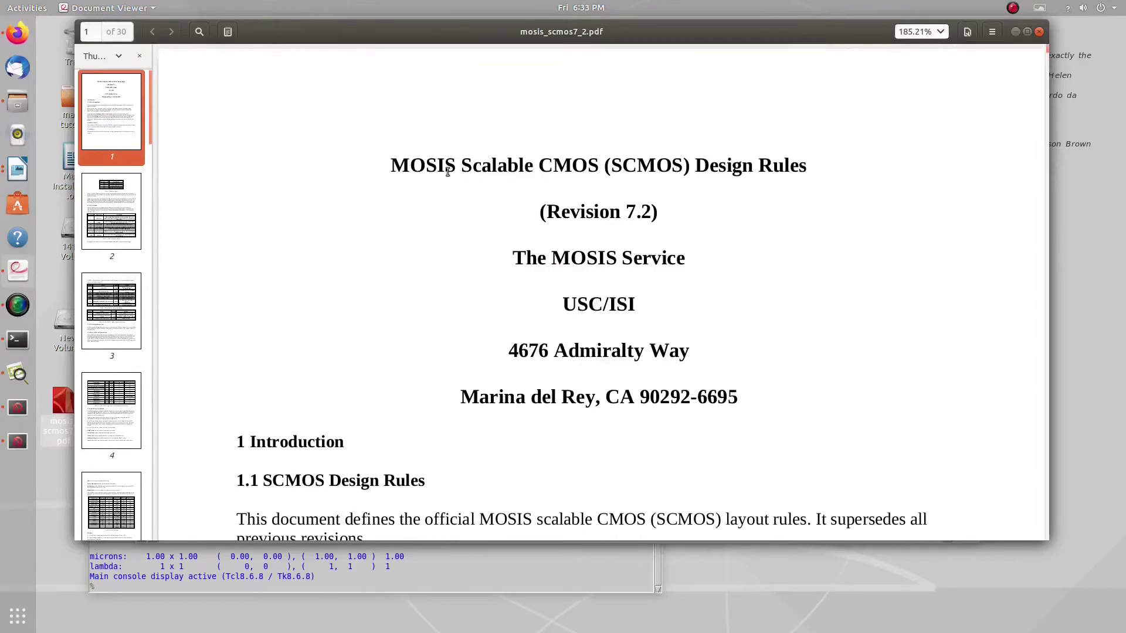
left_click_drag(392, 165, 601, 165)
left_click(774, 272)
scroll(774, 272, "down", 5)
scroll(564, 214, "down", 15)
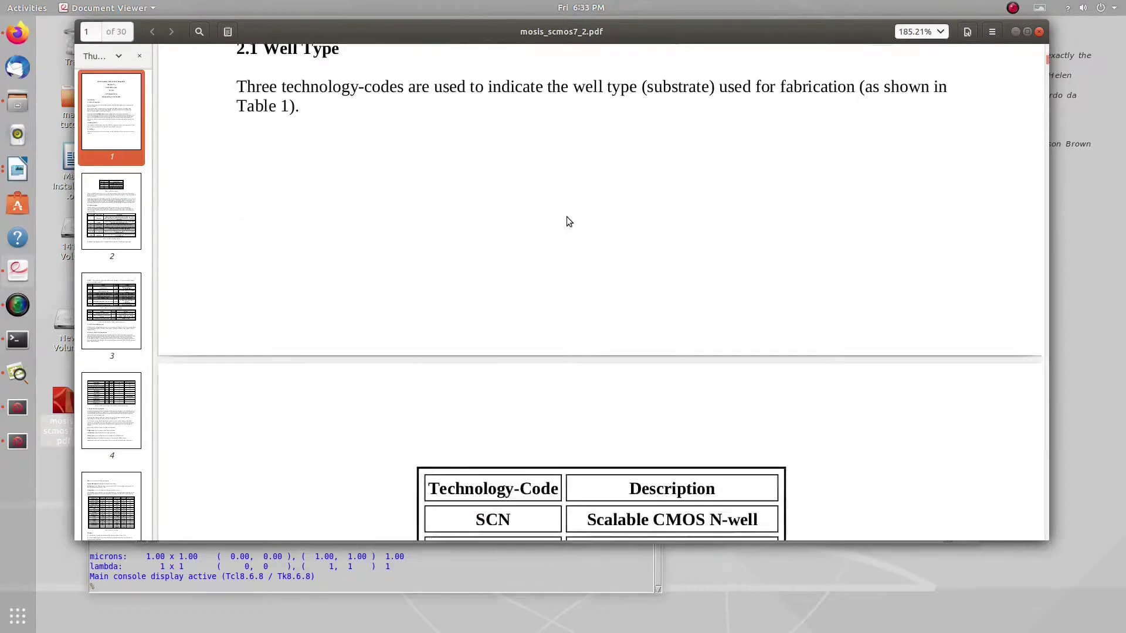
scroll(566, 218, "down", 10)
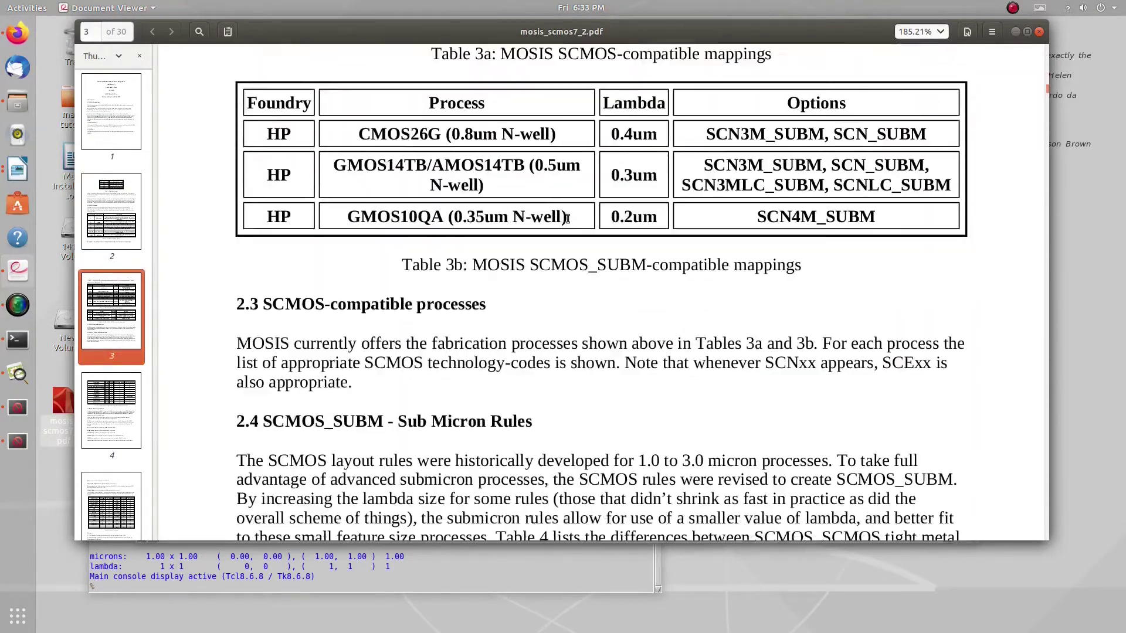
scroll(566, 222, "down", 15)
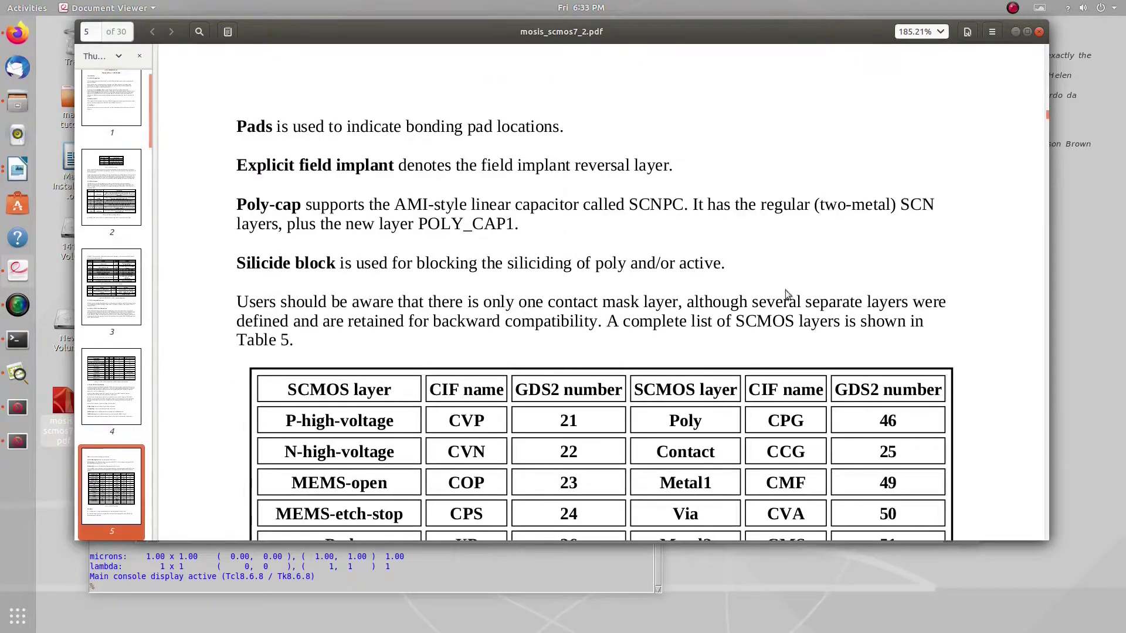
scroll(722, 406, "down", 10)
scroll(627, 272, "up", 7)
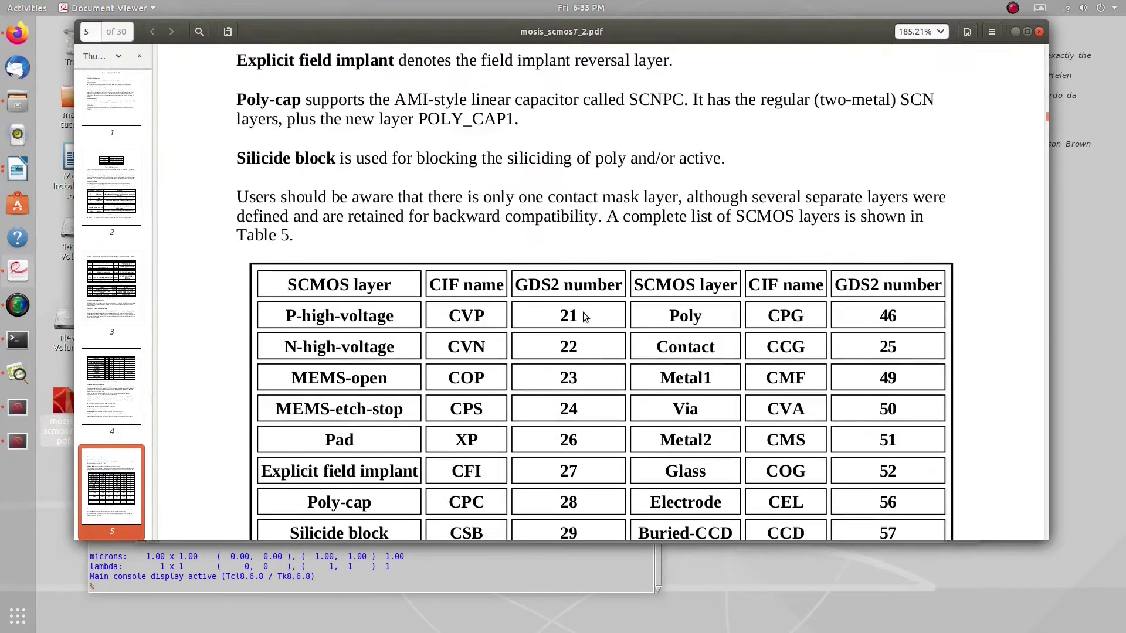
Examine the SCMOS well layout rules in Table 6 with their N_well and P_well diagram, and put the document away
scroll(582, 312, "down", 15)
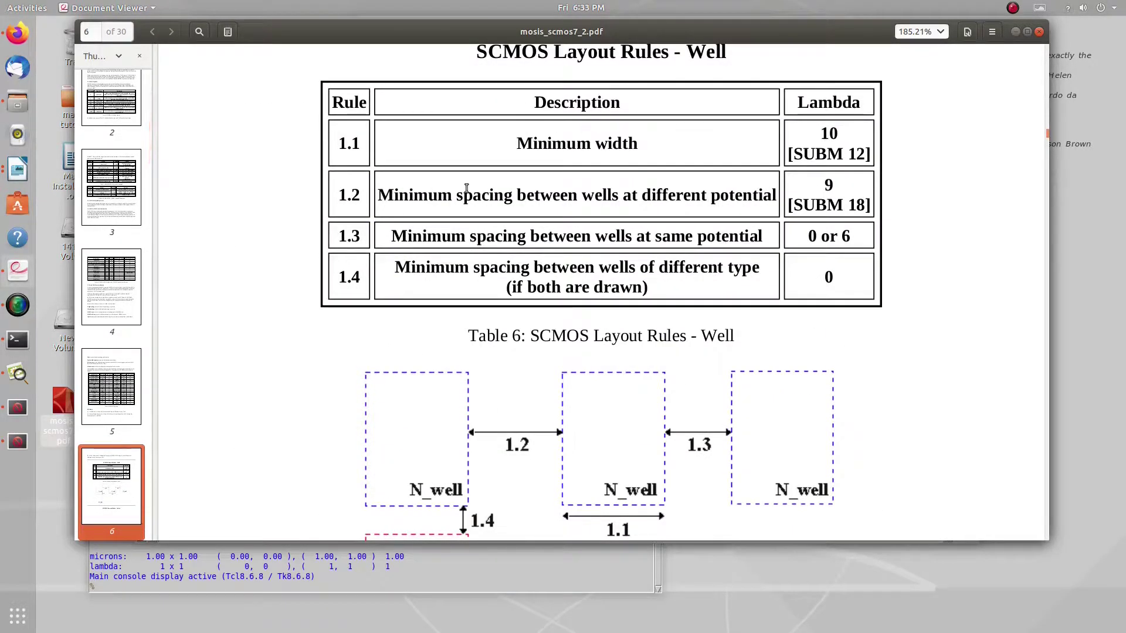
scroll(502, 144, "up", 1)
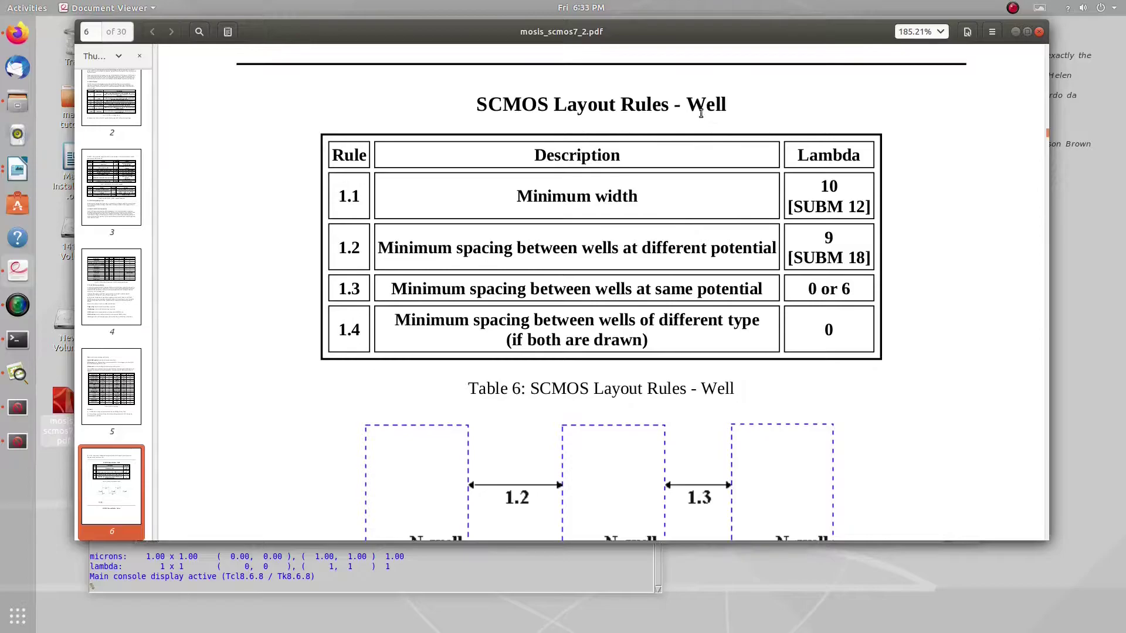
scroll(581, 224, "down", 3)
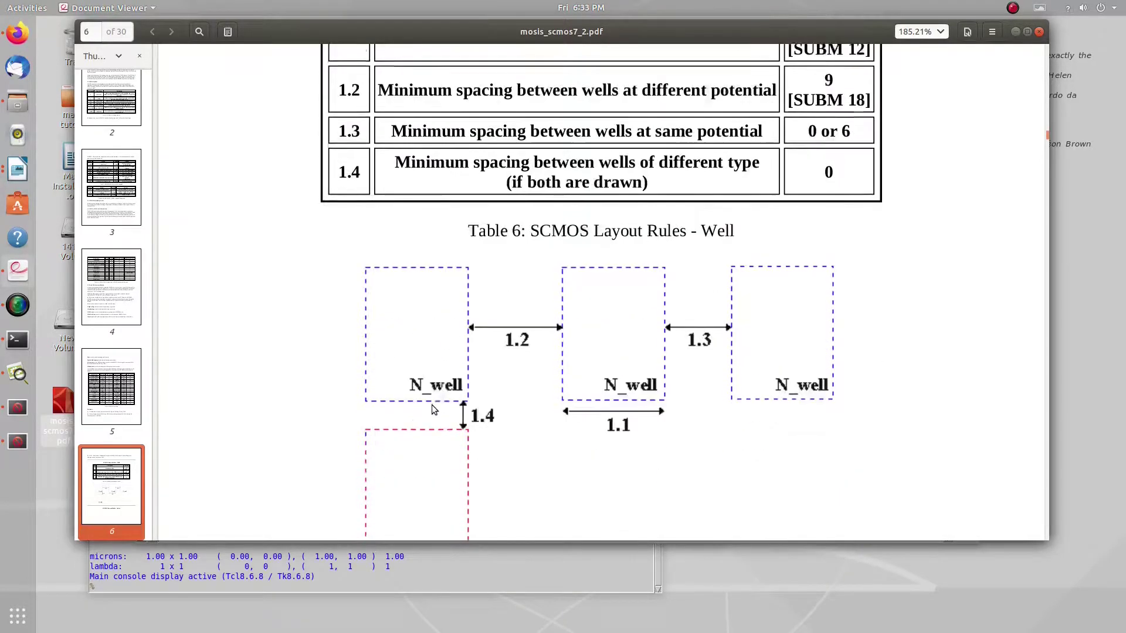
scroll(431, 404, "down", 3)
scroll(575, 415, "up", 2)
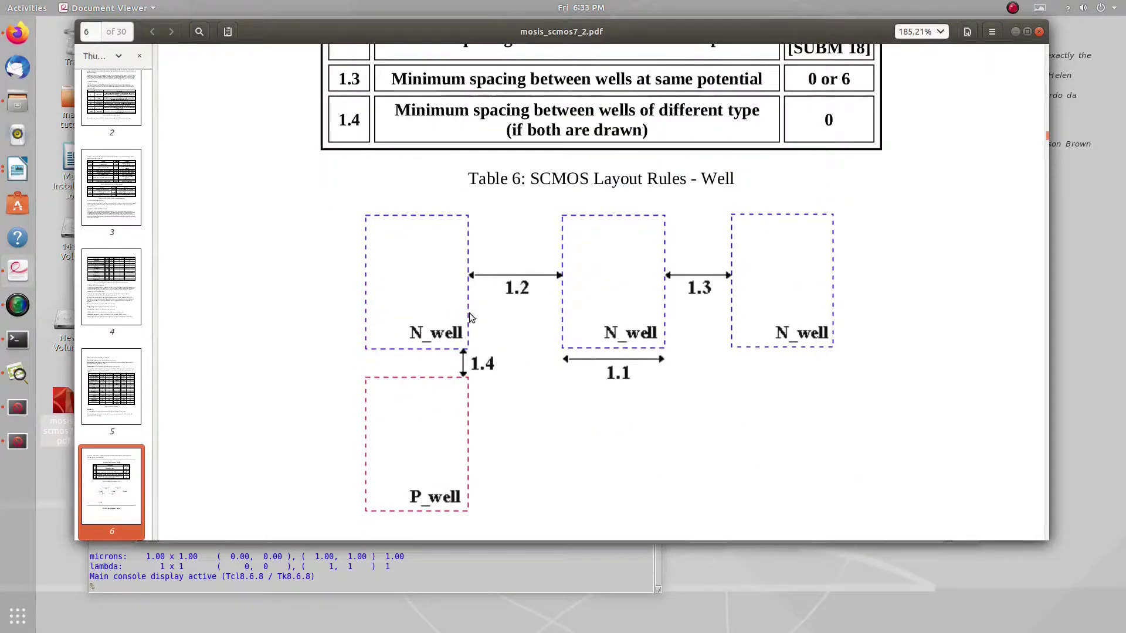
scroll(560, 367, "up", 2)
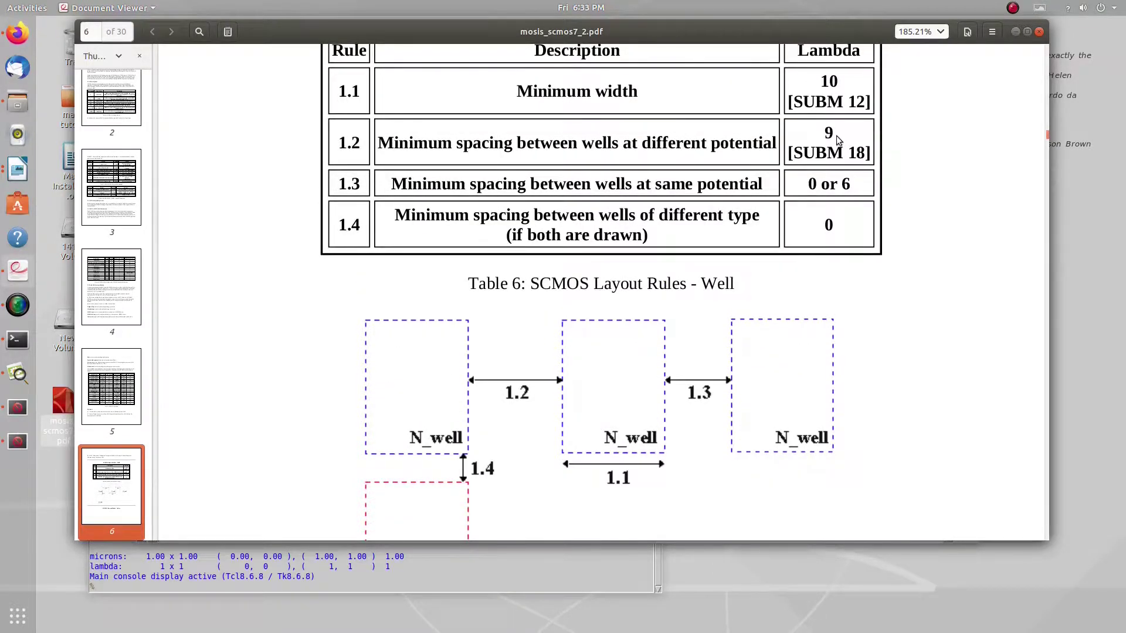
scroll(819, 201, "up", 3)
left_click_drag(797, 210, 855, 215)
left_click(835, 296)
scroll(614, 406, "down", 2)
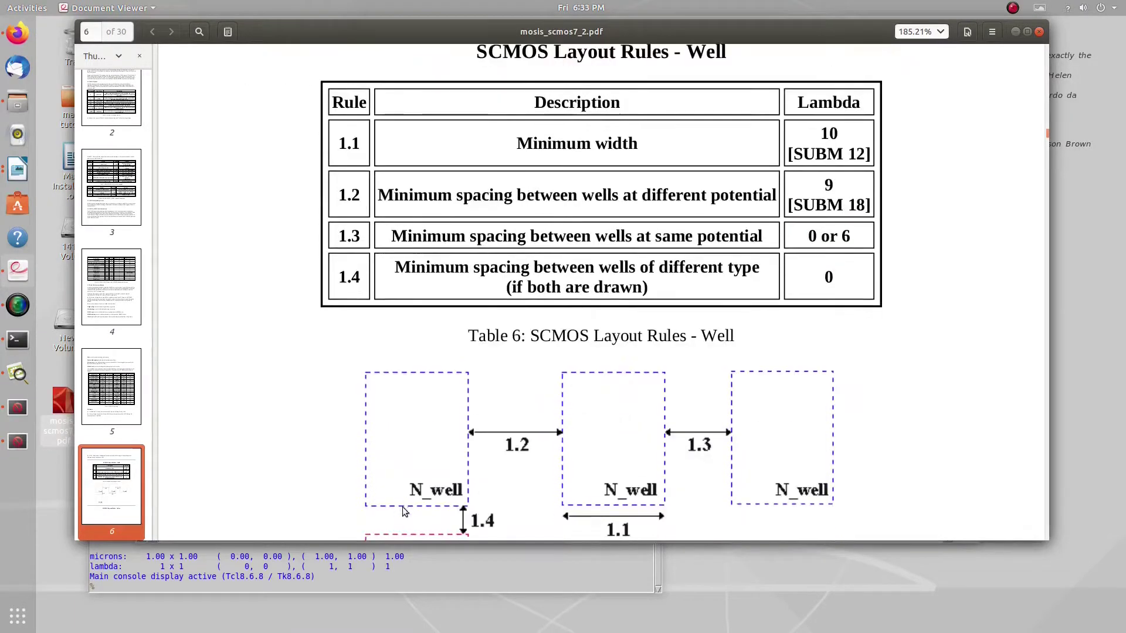
scroll(427, 430, "down", 2)
scroll(458, 354, "down", 2)
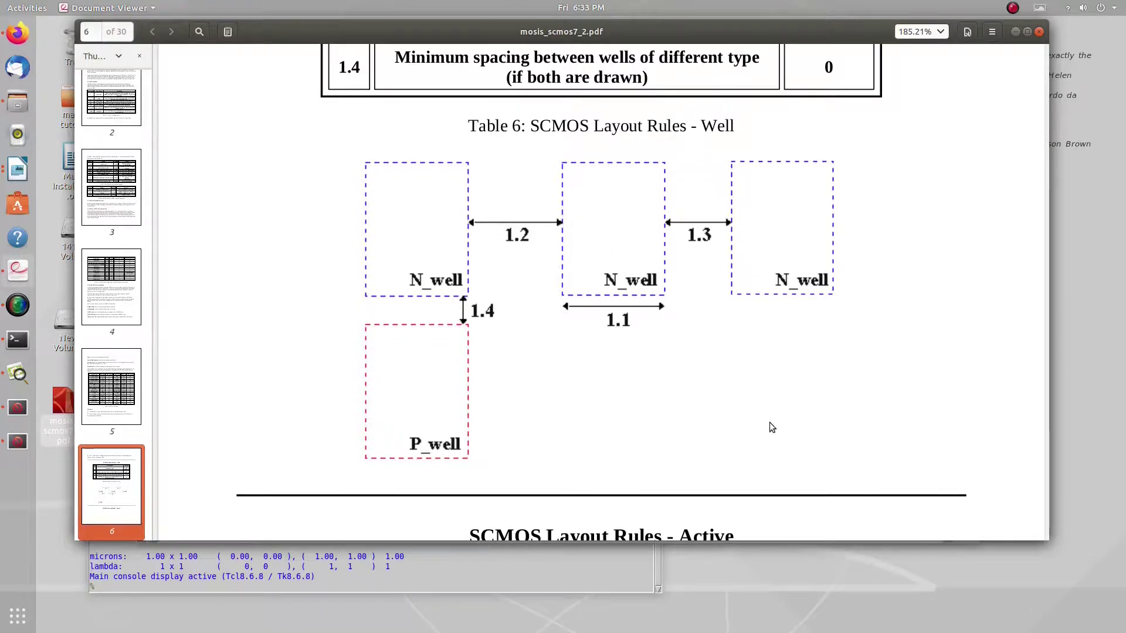
left_click(1021, 32)
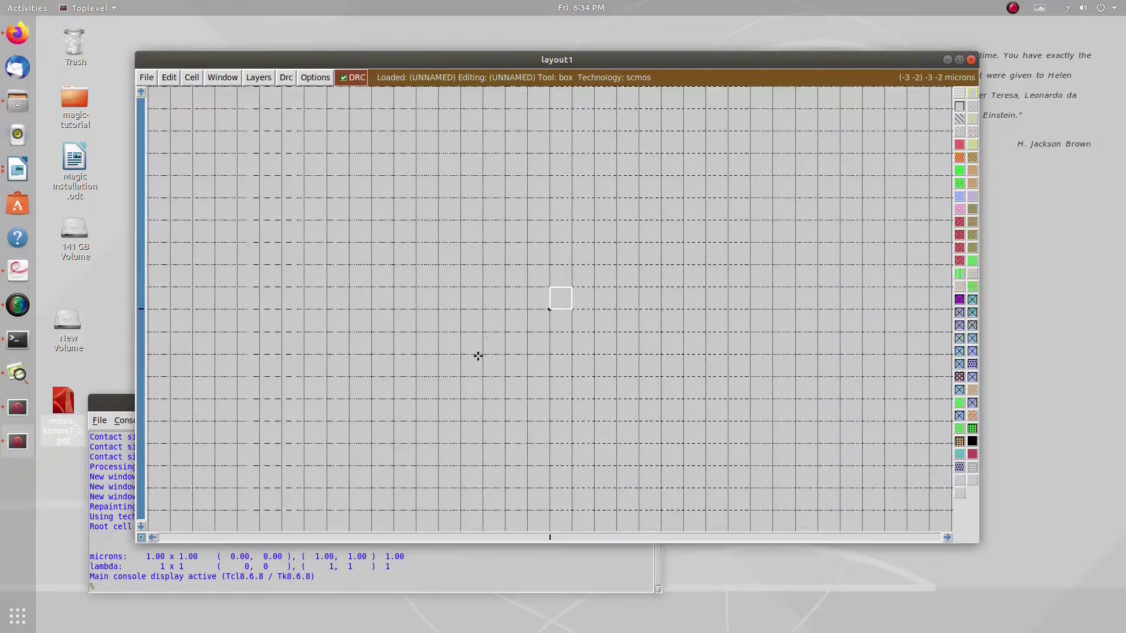
Practise moving and resizing the cursor box, making it 4 by 4 microns with its lower-left corner at the origin
left_click(505, 309)
left_click(604, 264)
left_click(554, 259)
left_click(550, 307)
right_click(638, 221)
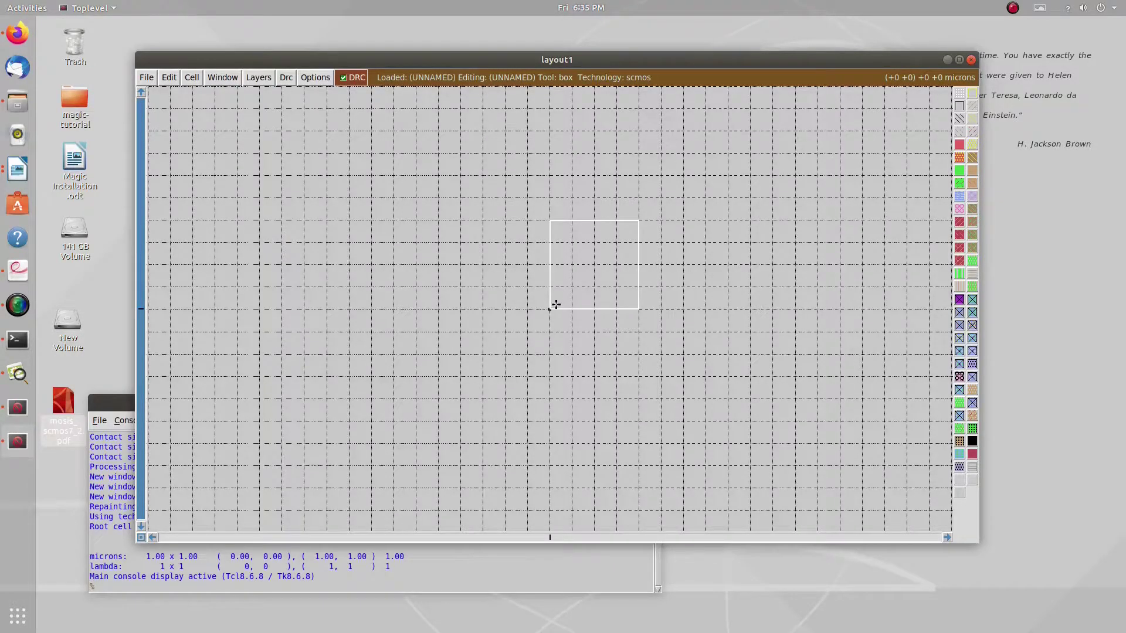
left_click(585, 189)
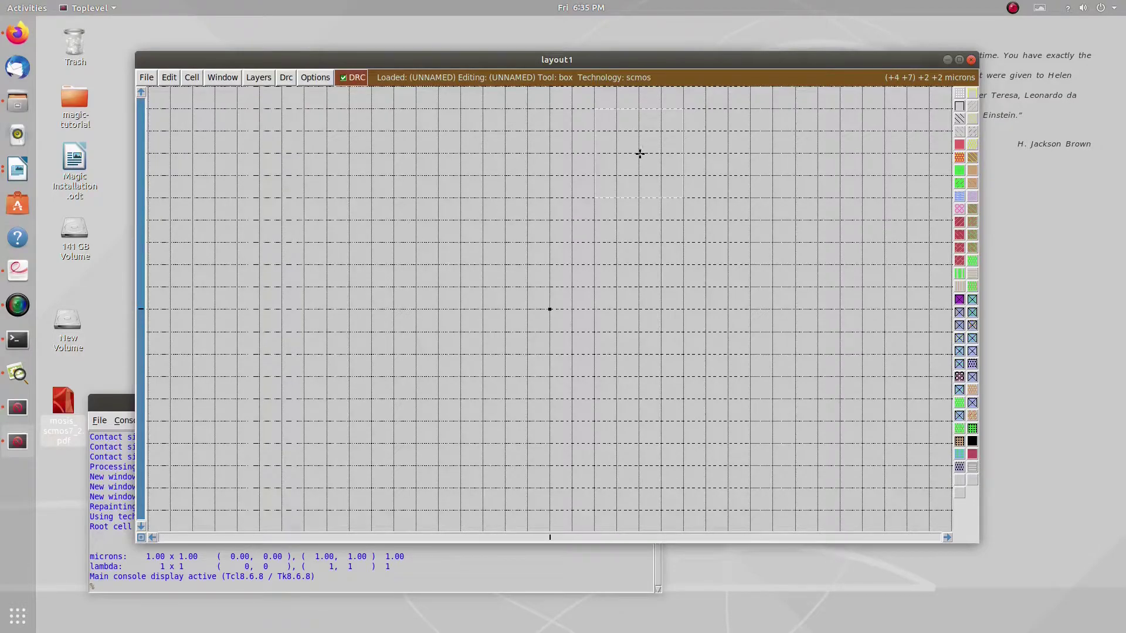
left_click(550, 309)
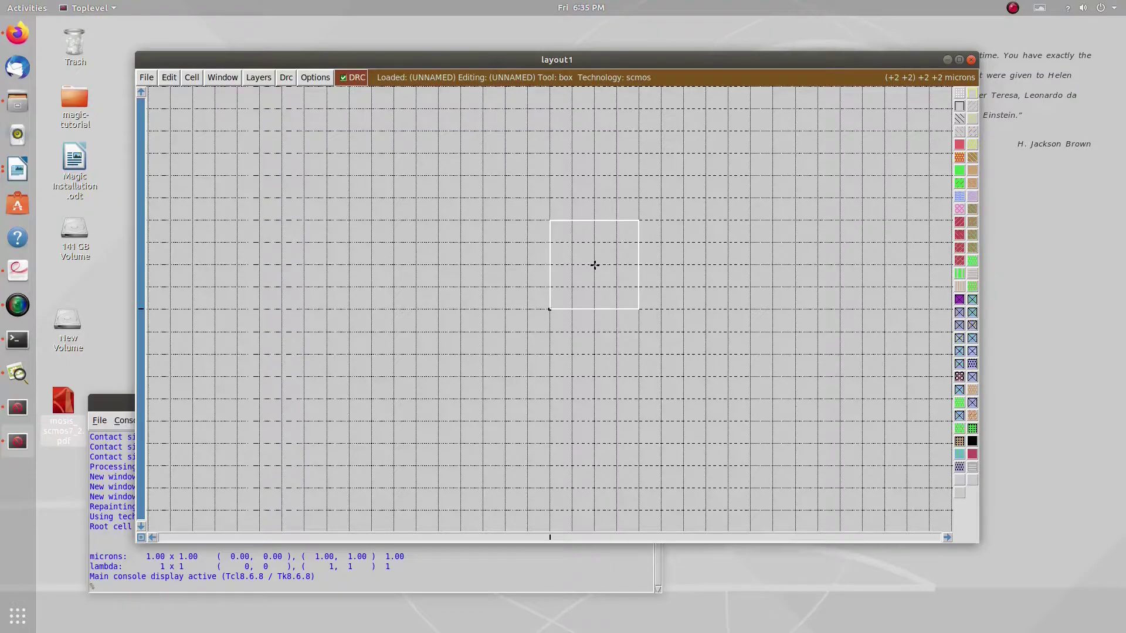
Shrink the box at the origin to 1 by 1 micron, maximize the layout window, and paint the box with polysilicon
right_click(594, 265)
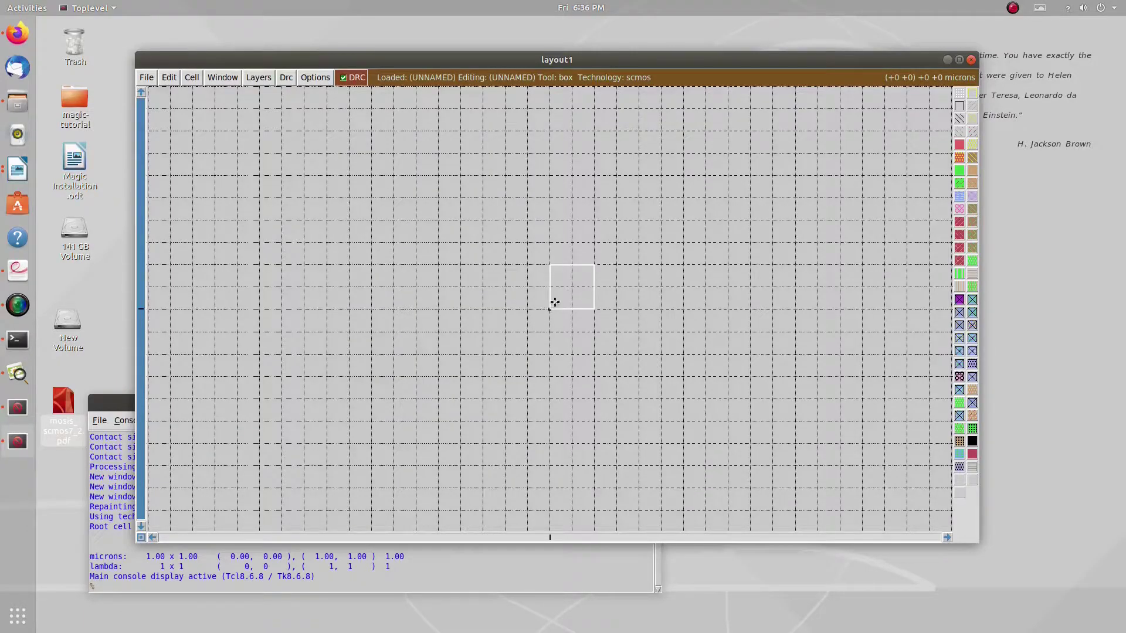
right_click(565, 287)
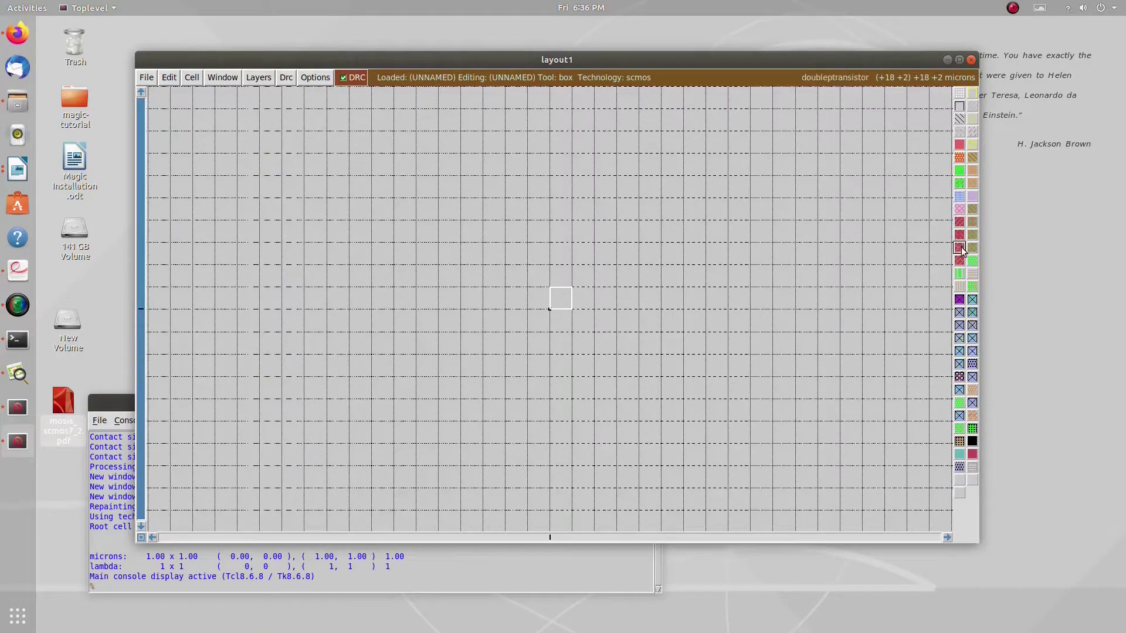
left_click(959, 59)
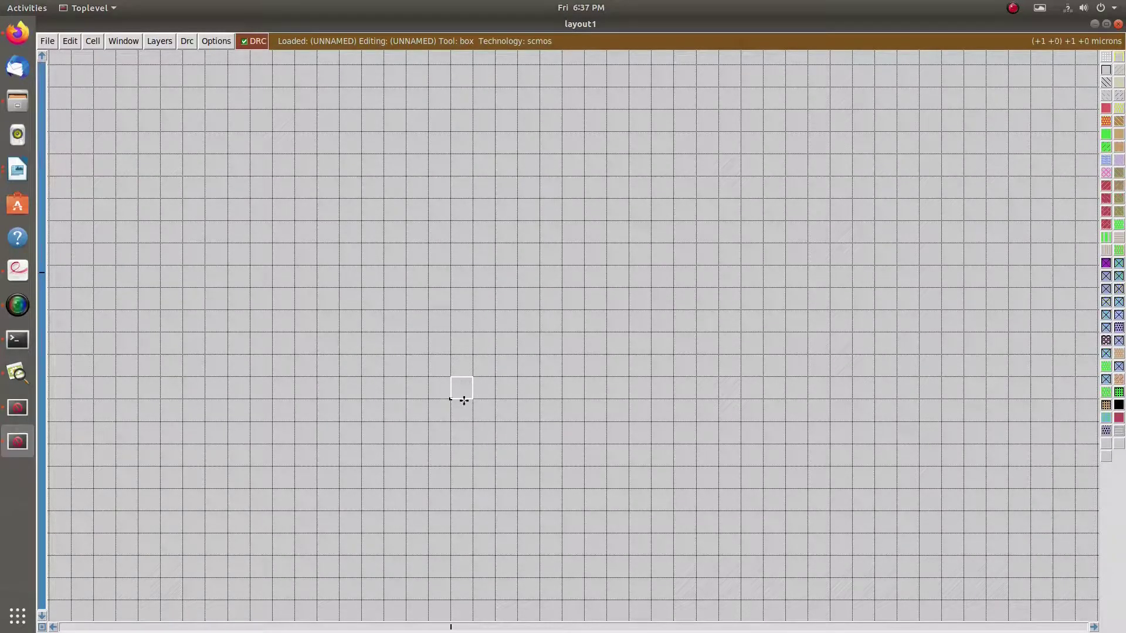
left_click(1106, 109)
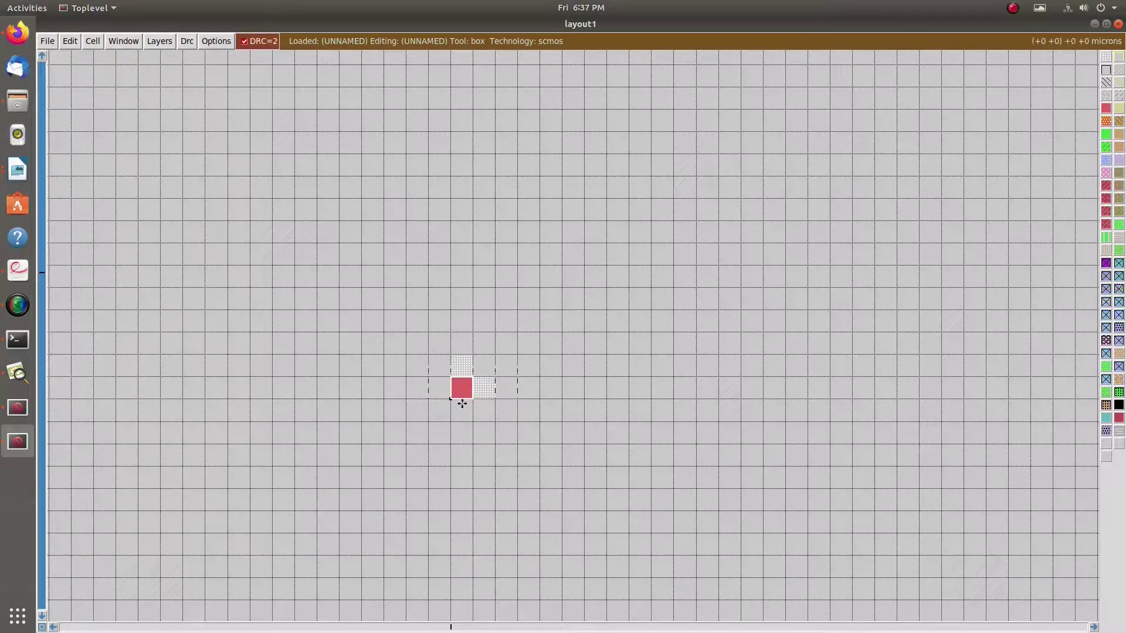
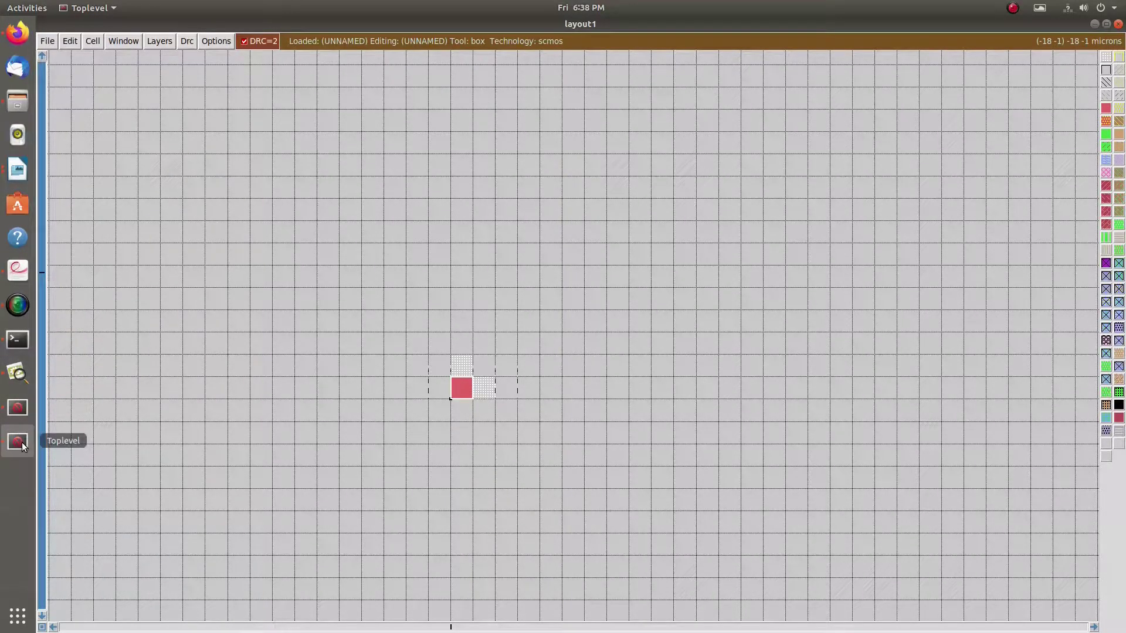
In the tkcon console, try find drc and run drc find to get an explanation of the layout's design-rule error
left_click(18, 409)
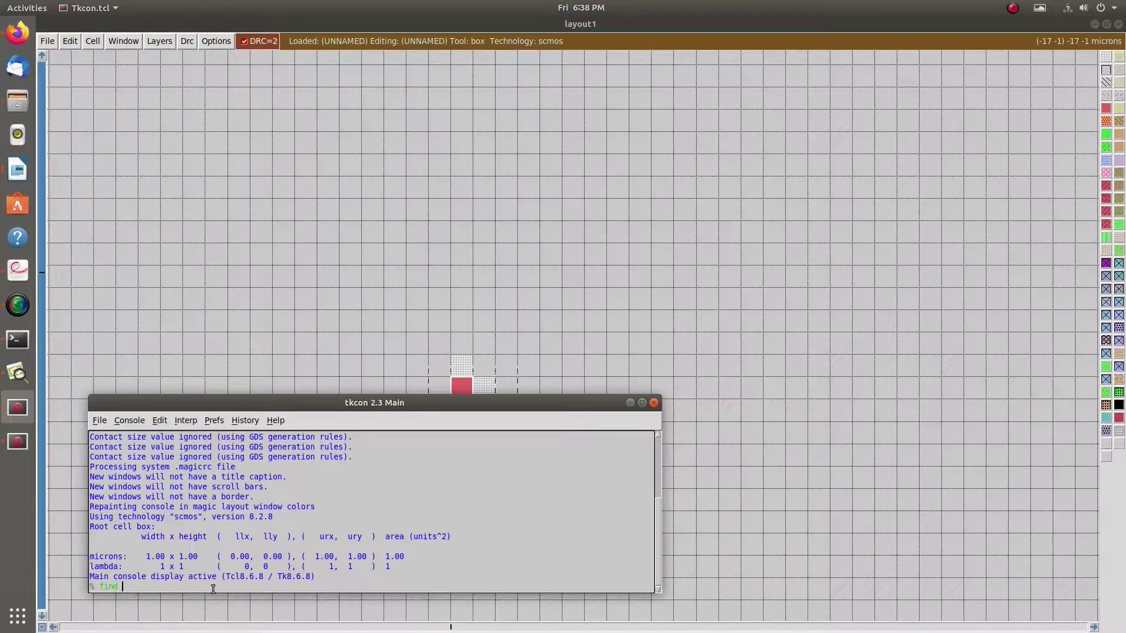
key("Return")
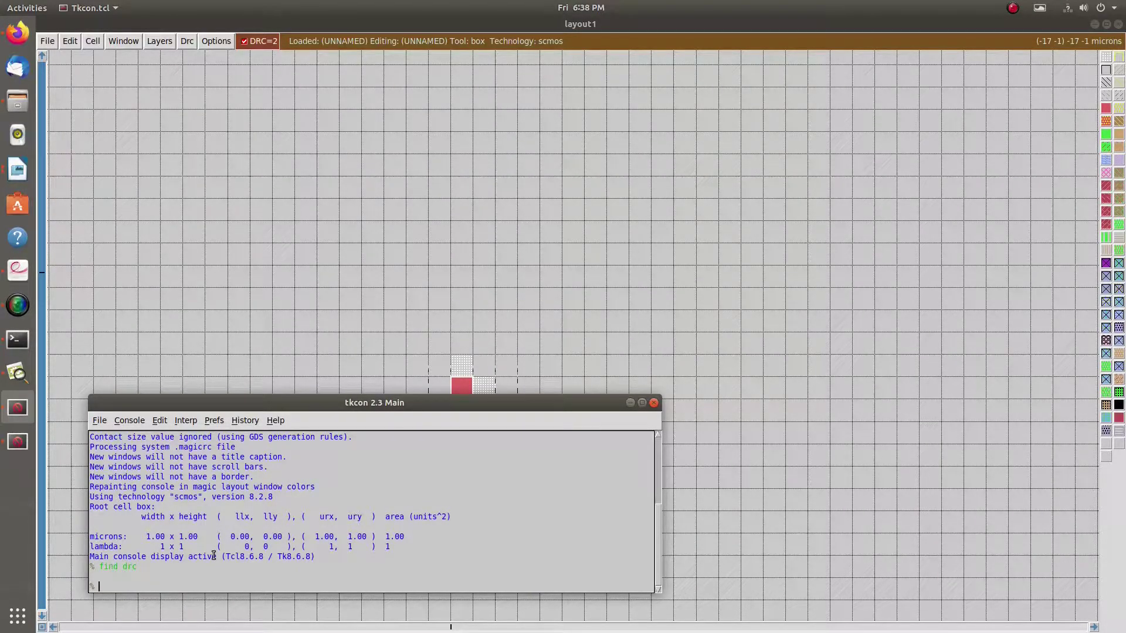
type("drc find")
key("Return")
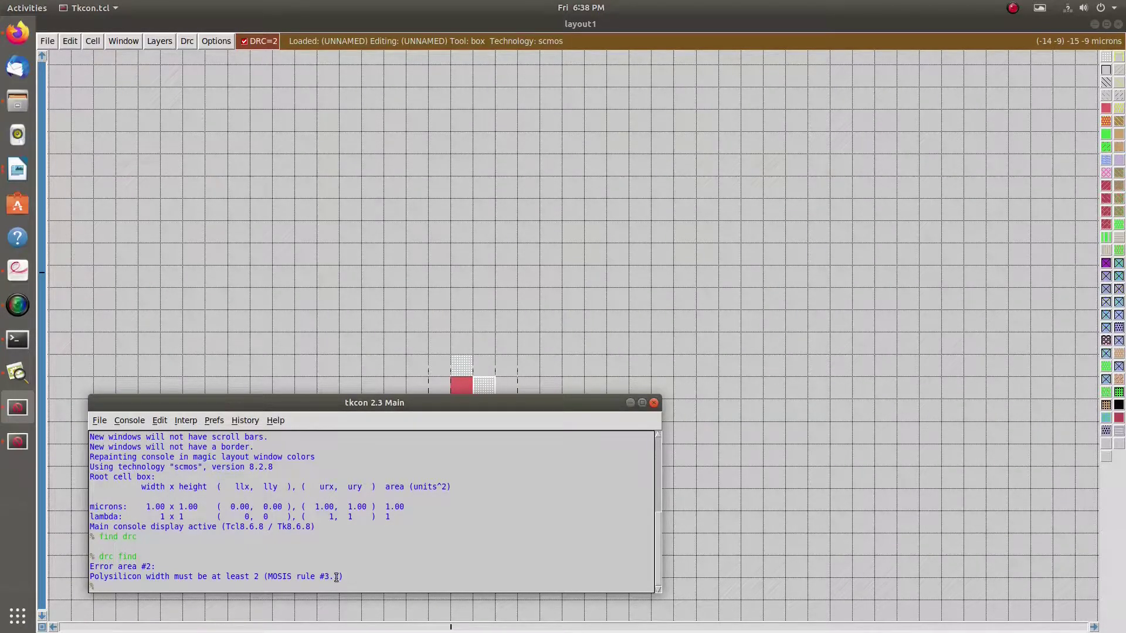
Look up rule 3.1, the polysilicon minimum width, in the Poly layout rules table of mosis_scmos7_2.pdf
left_click(18, 275)
scroll(639, 353, "down", 10)
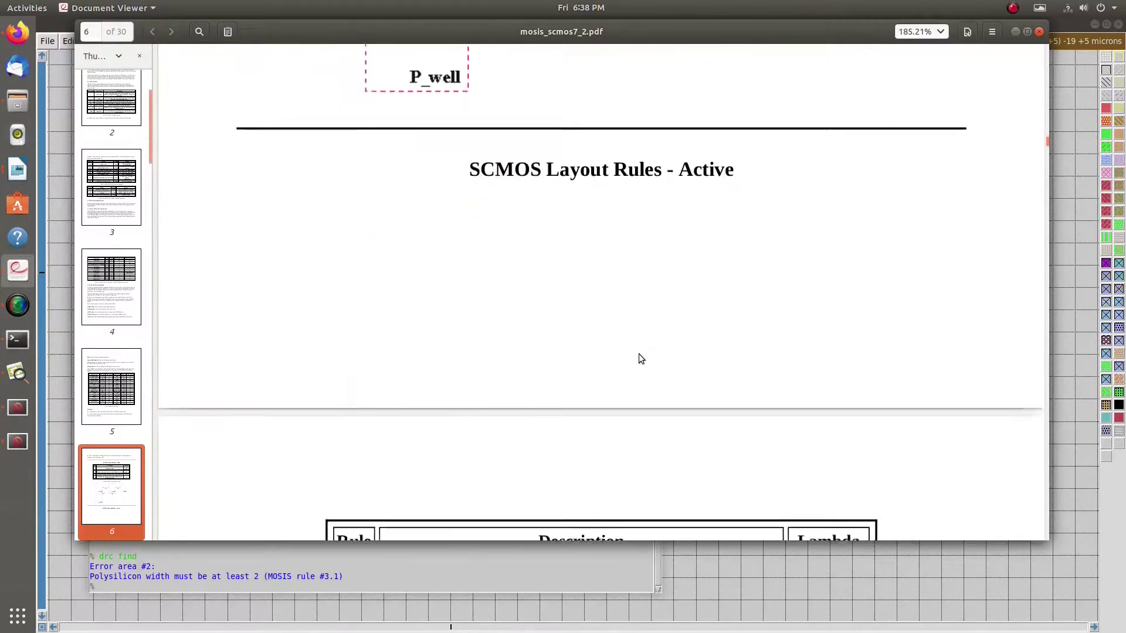
scroll(640, 354, "down", 2)
scroll(405, 130, "down", 20)
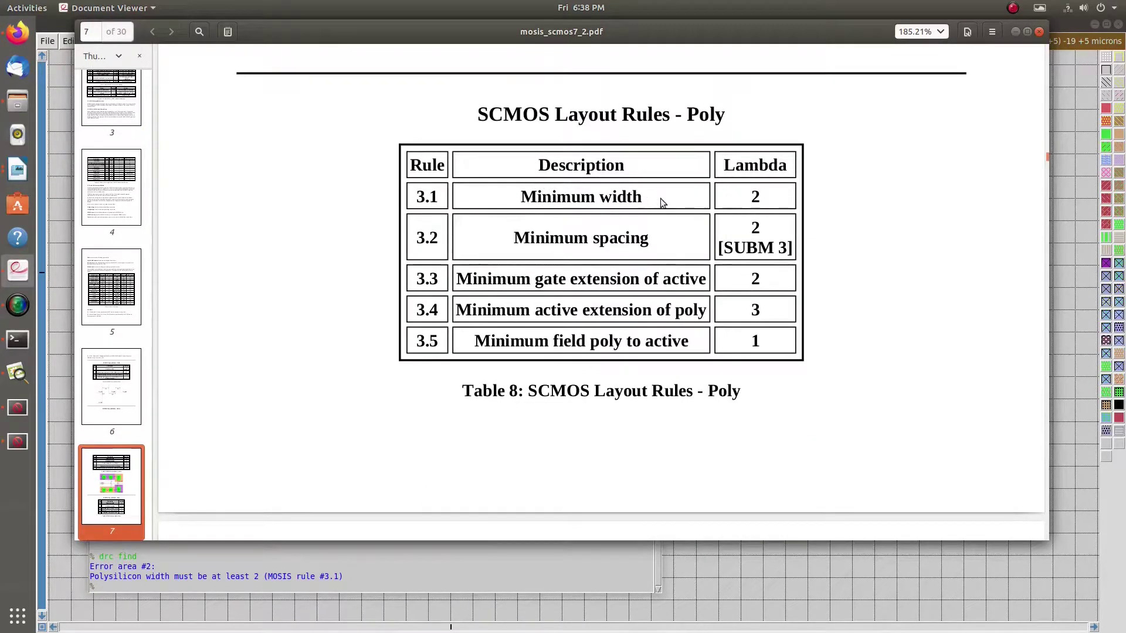
Examine the poly layout rules diagram and the rule 3.1 minimum-width entry in mosis_scmos7_2.pdf, and return to the layout window
scroll(660, 200, "down", 18)
scroll(660, 199, "down", 6)
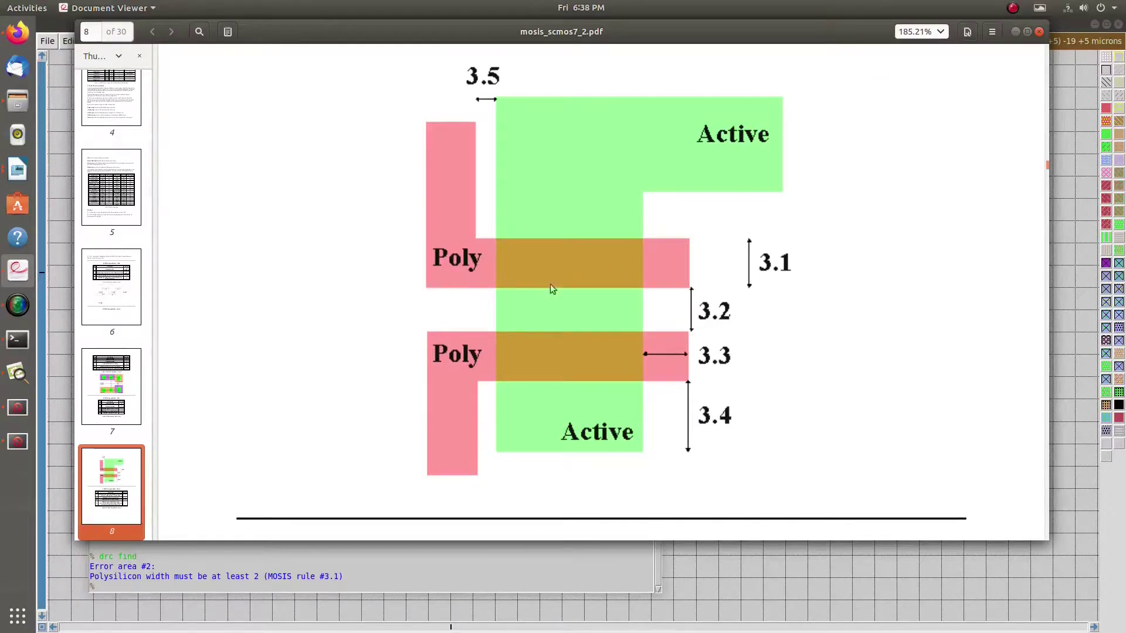
scroll(681, 267, "up", 20)
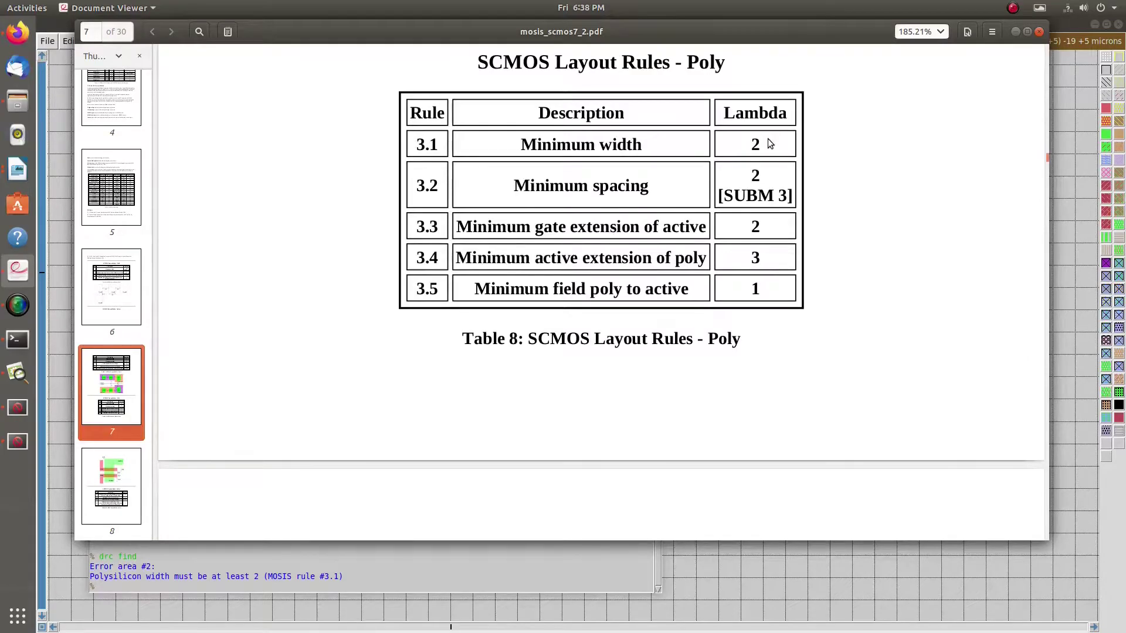
left_click(1015, 32)
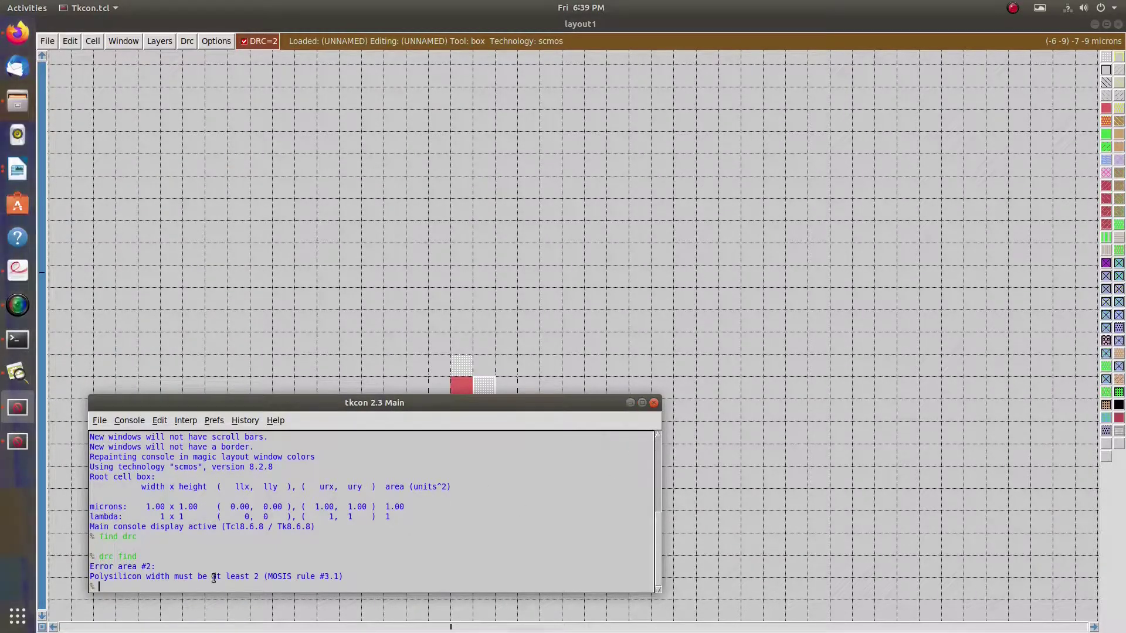
left_click(630, 403)
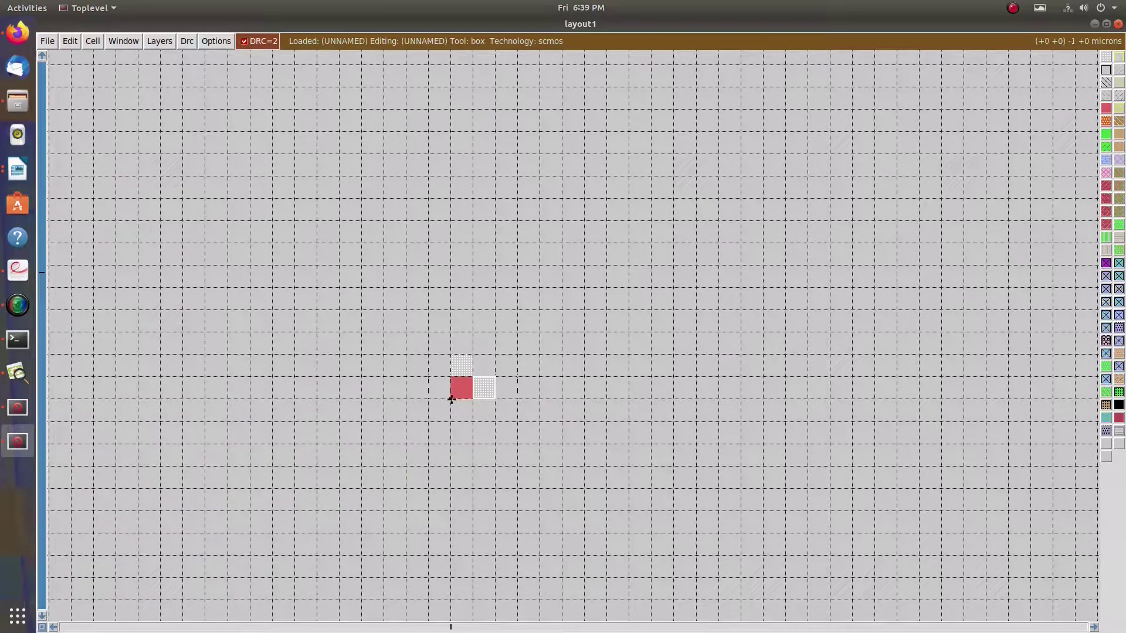
Enlarge the box at the origin to 2 by 2 microns and paint it with polysilicon, keeping the box around the square
right_click(494, 354)
left_click(451, 398)
right_click(496, 354)
left_click(1105, 108)
left_click(572, 413)
left_click(461, 386)
left_click(449, 401)
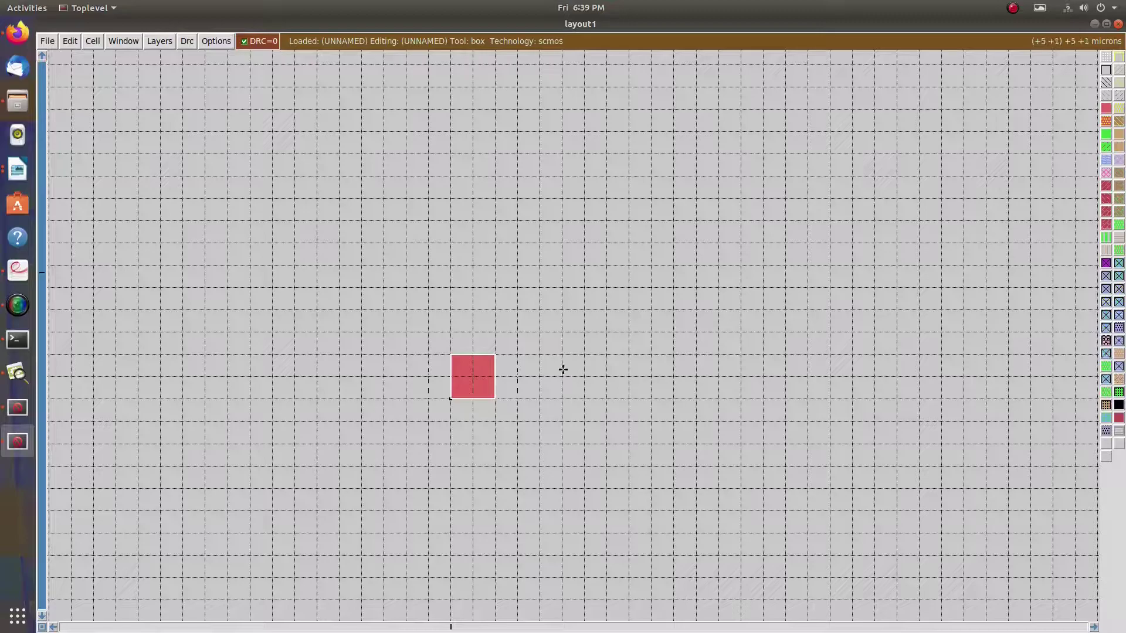
Place a 1 by 1 micron box with its lower-left corner 5 microns right of the origin and paint it with the blue metal layer
left_click(597, 380)
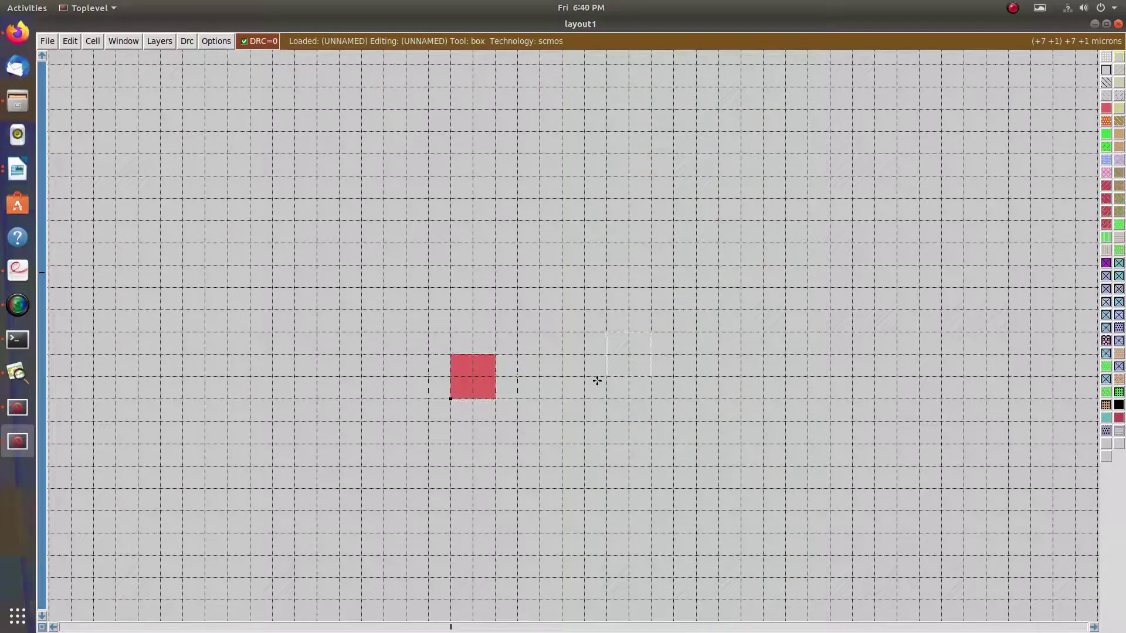
left_click(565, 396)
right_click(583, 376)
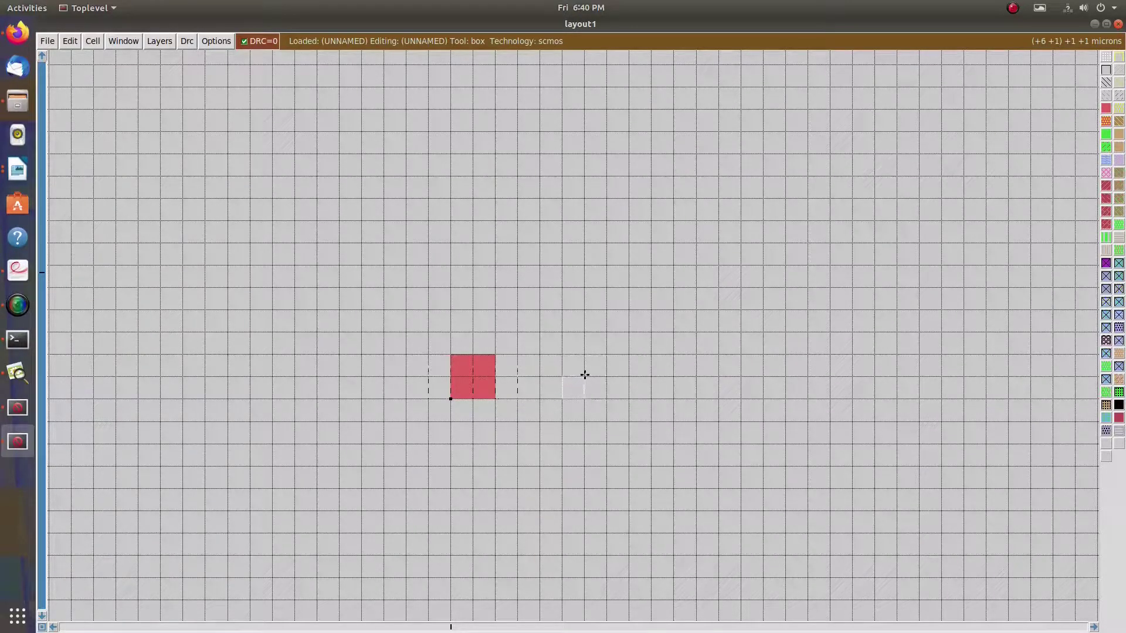
middle_click(1105, 159)
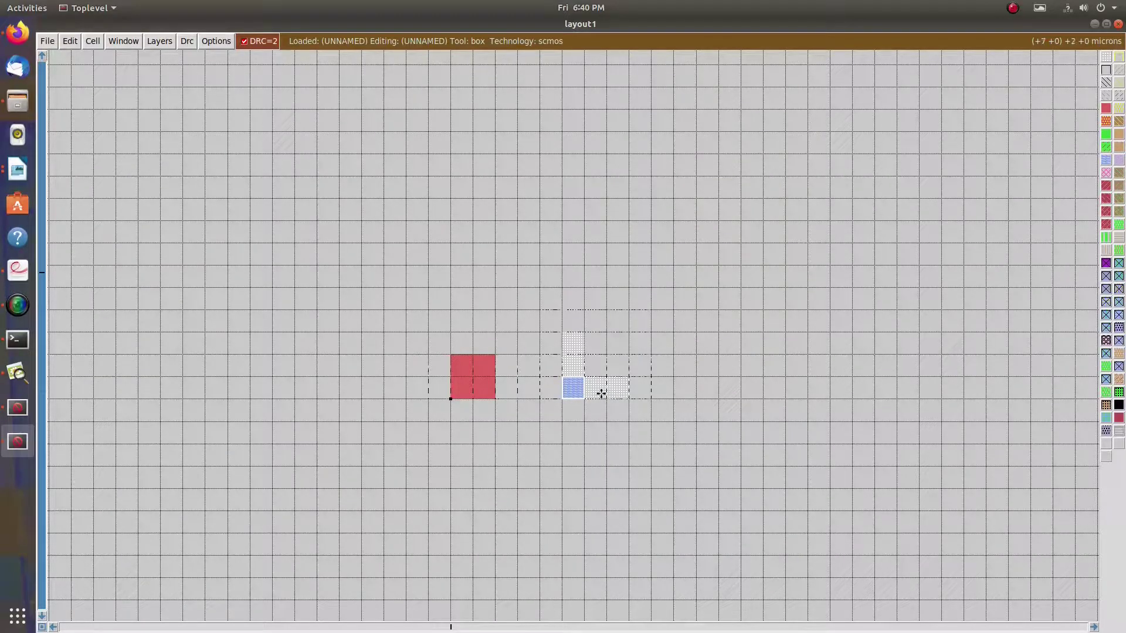
Enlarge the blue metal square to 3 by 3 microns from the same lower-left corner and fit the box around it again
right_click(629, 332)
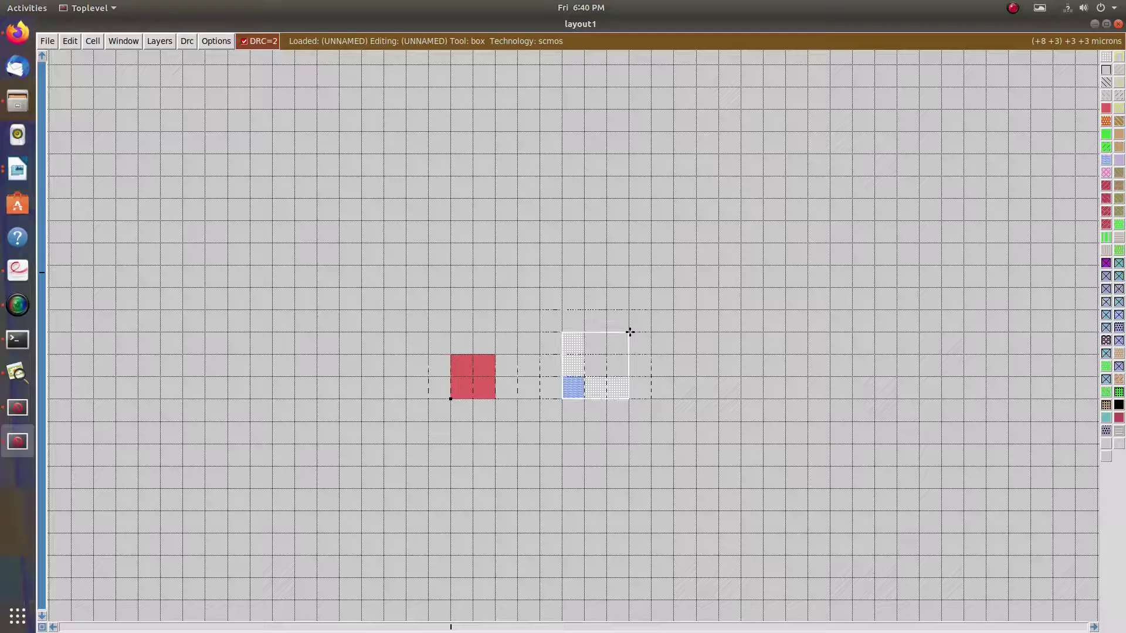
middle_click(1107, 163)
left_click(595, 435)
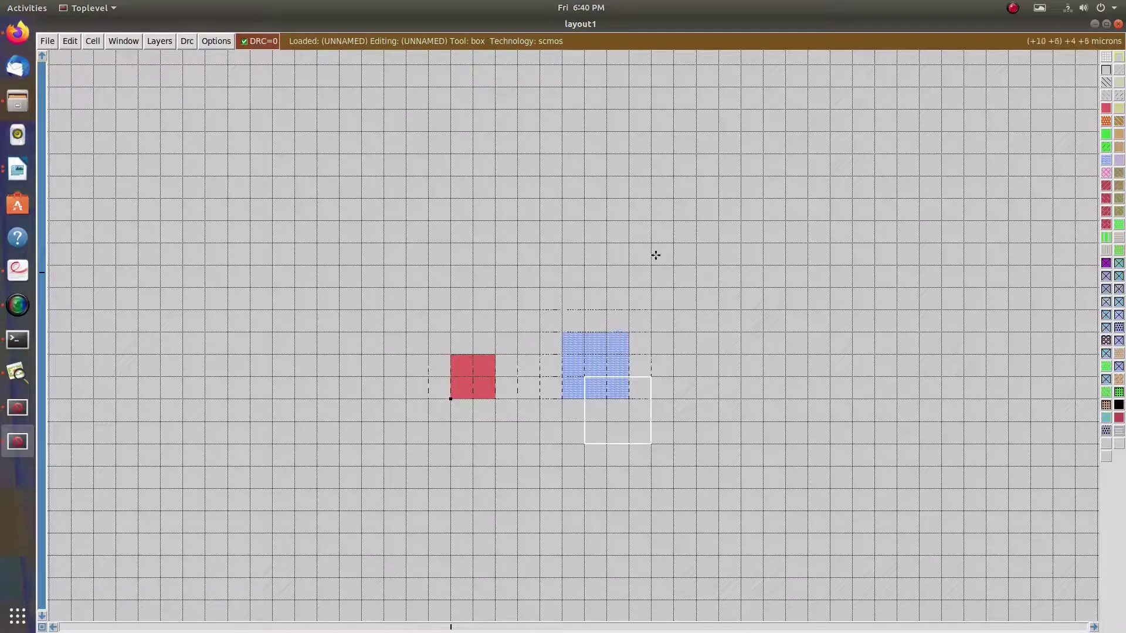
left_click(451, 376)
left_click(577, 373)
left_click(561, 398)
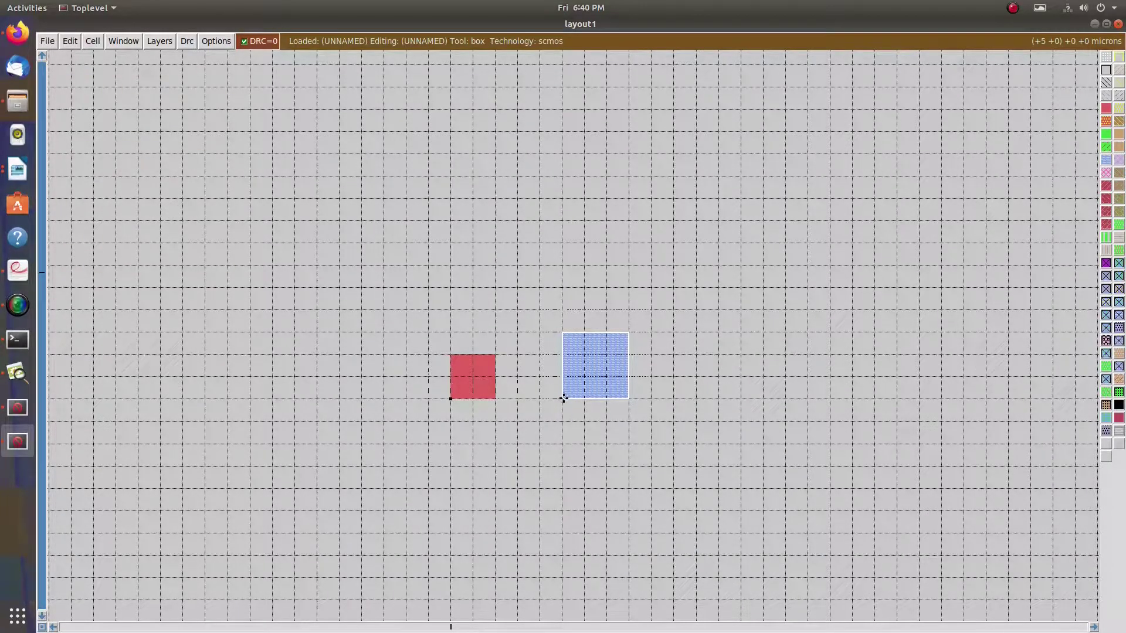
Erase the blue metal square and the polysilicon square at the origin by painting their boxes with empty space
middle_click(703, 325)
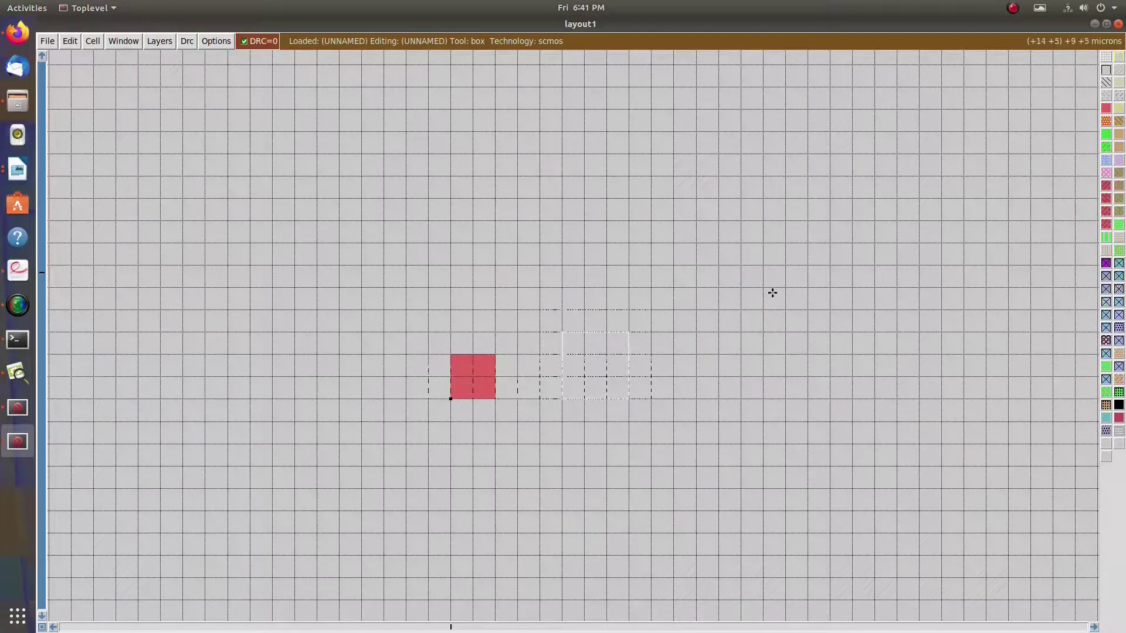
left_click(450, 398)
right_click(494, 355)
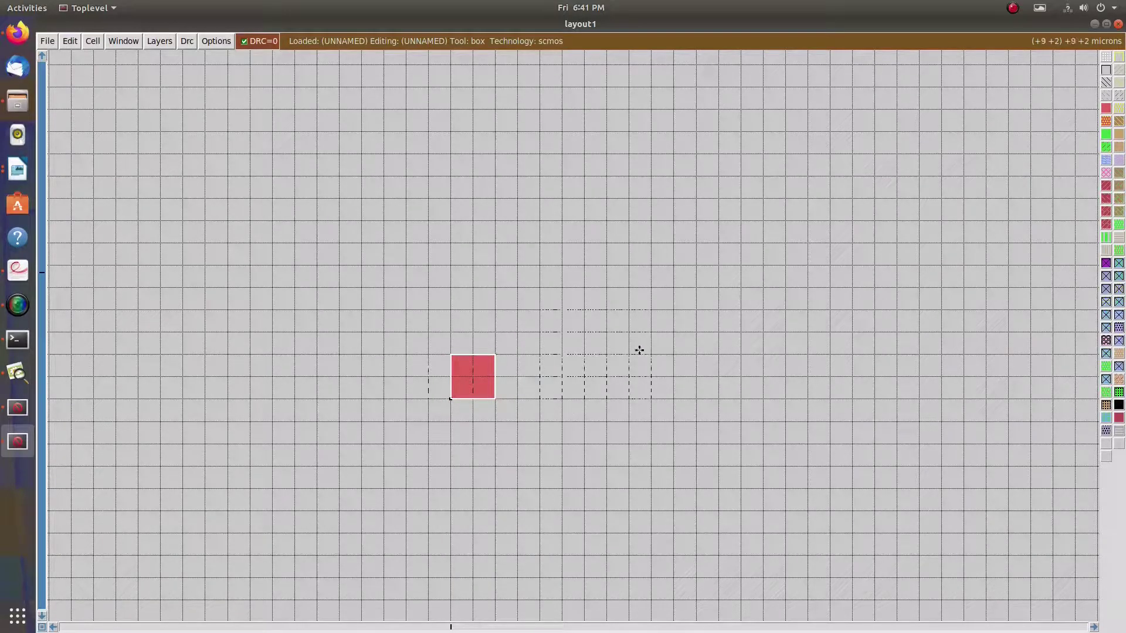
middle_click(768, 352)
left_click(539, 444)
left_click(652, 377)
left_click(451, 399)
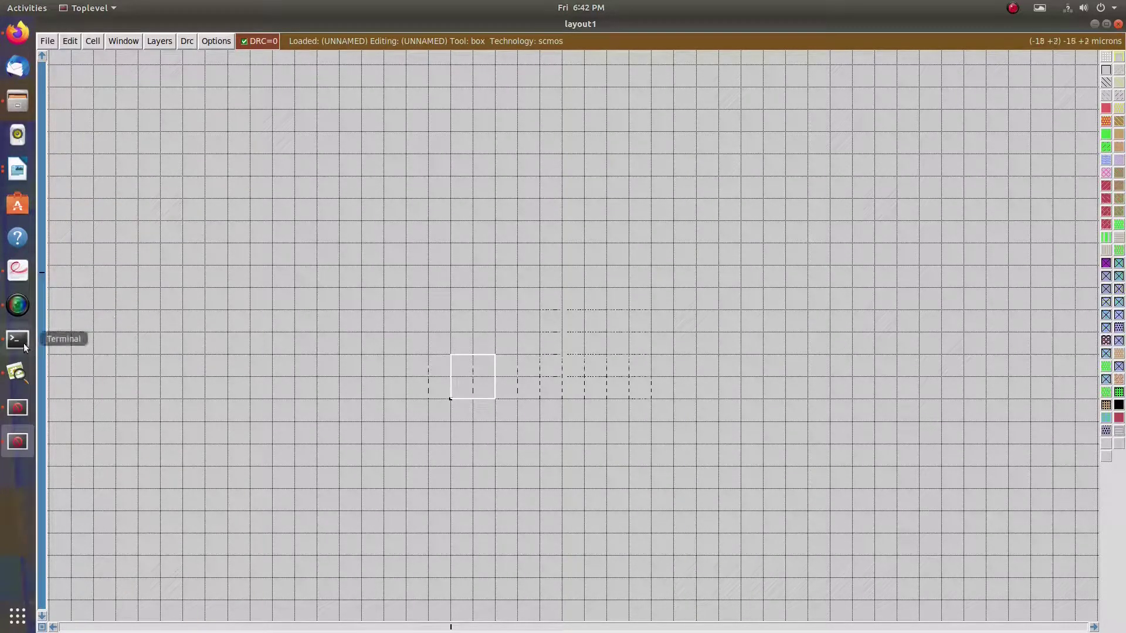
Study the wafer cross-section in CMOS 3D View.png, and paint an 11 by 7 micron nwell above the origin in the layout
left_click(20, 378)
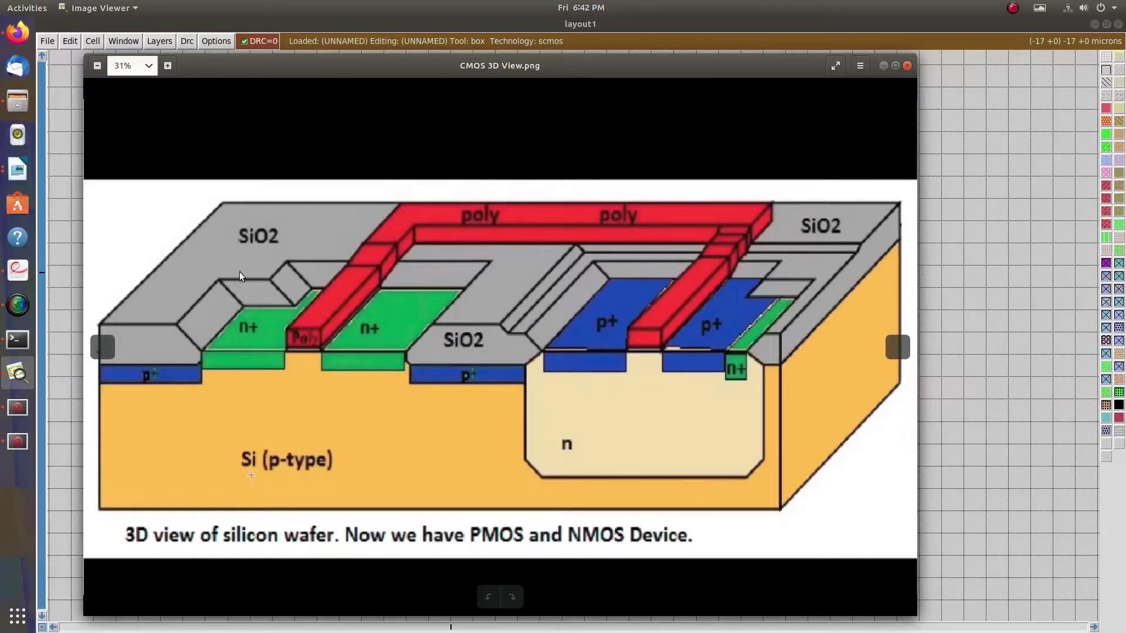
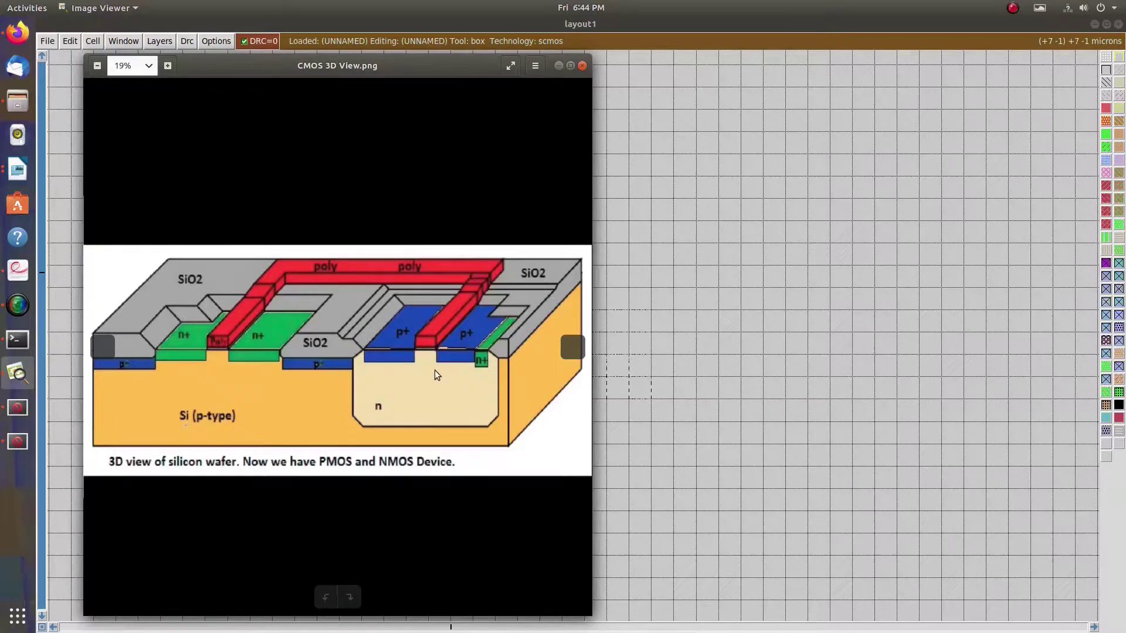
left_click(558, 66)
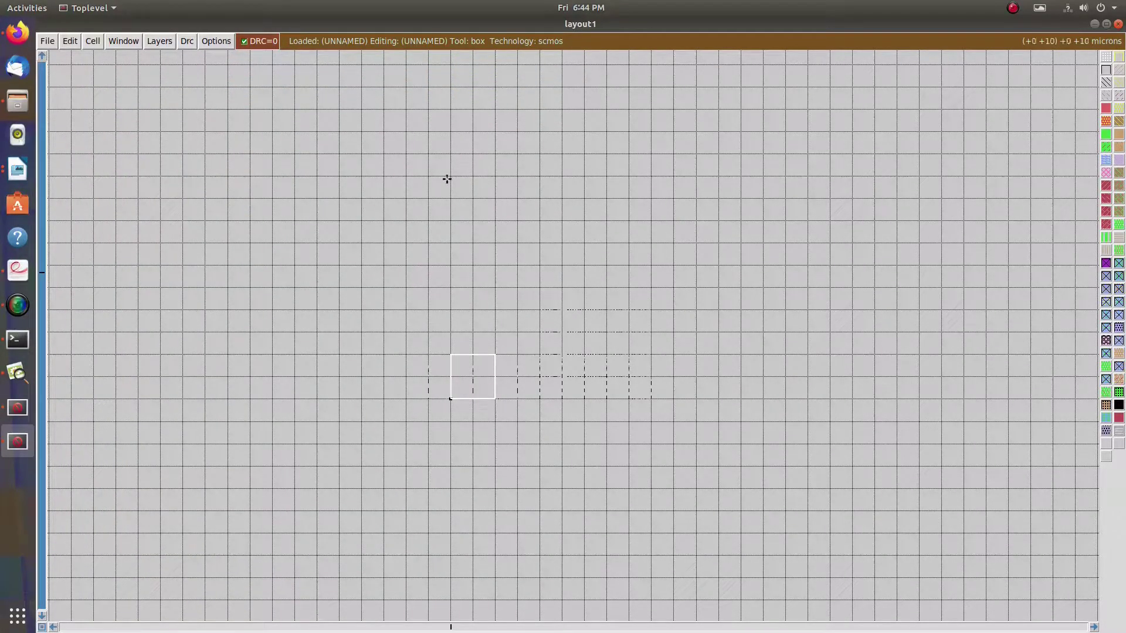
left_click(384, 260)
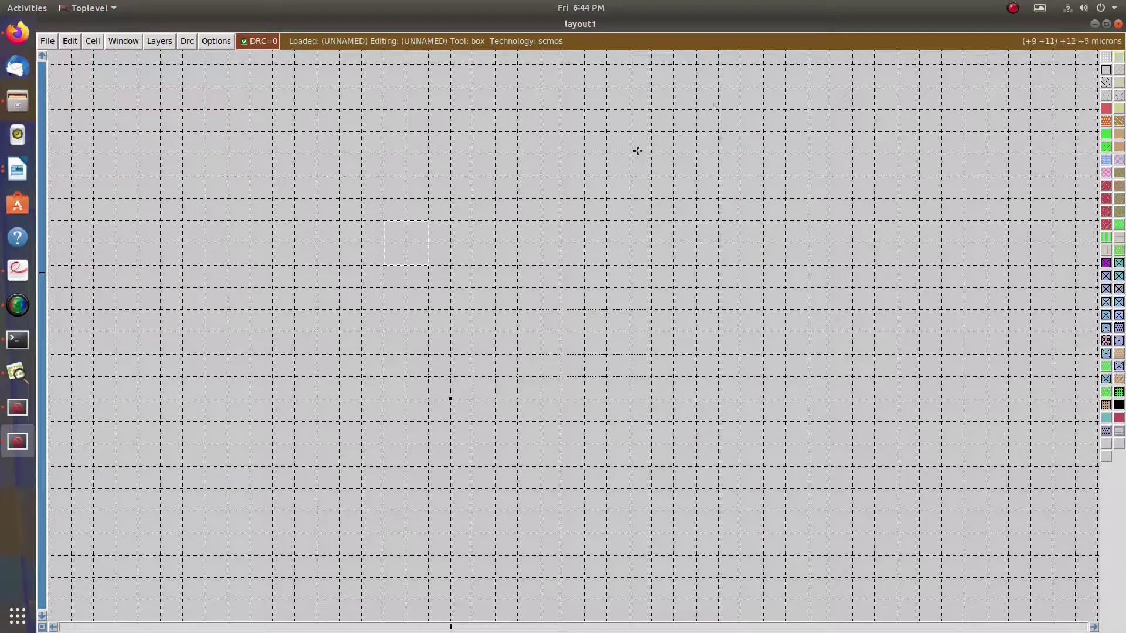
right_click(629, 133)
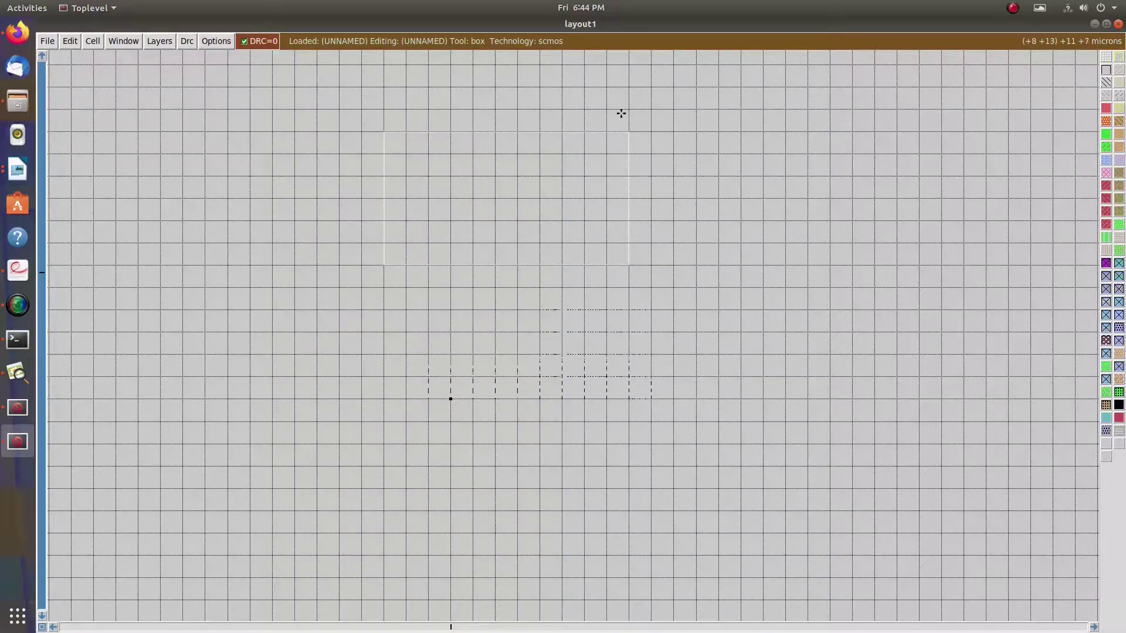
right_click(628, 110)
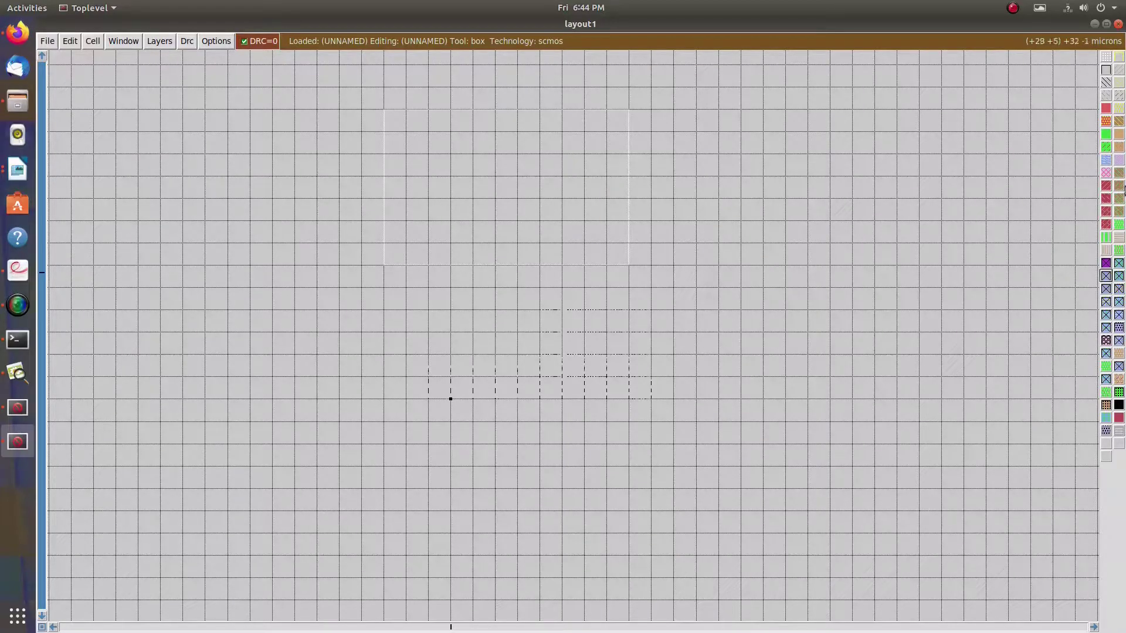
left_click(1109, 85)
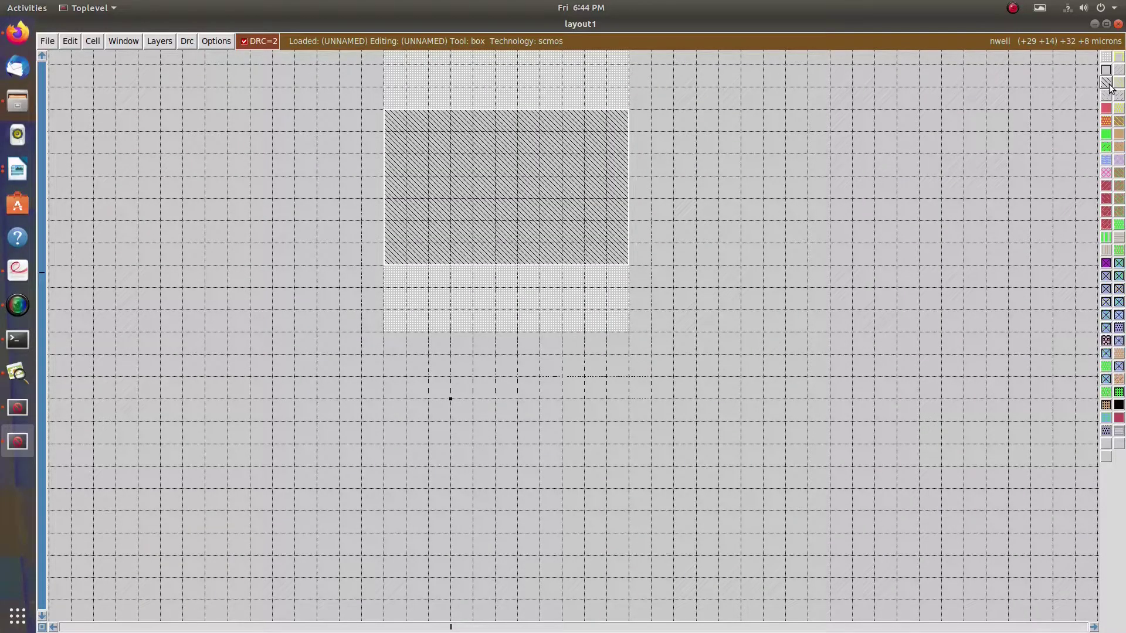
Extend the box from the well's lower-left corner to 13 by 11 microns and repaint it with nwell
scroll(834, 241, "up", 1)
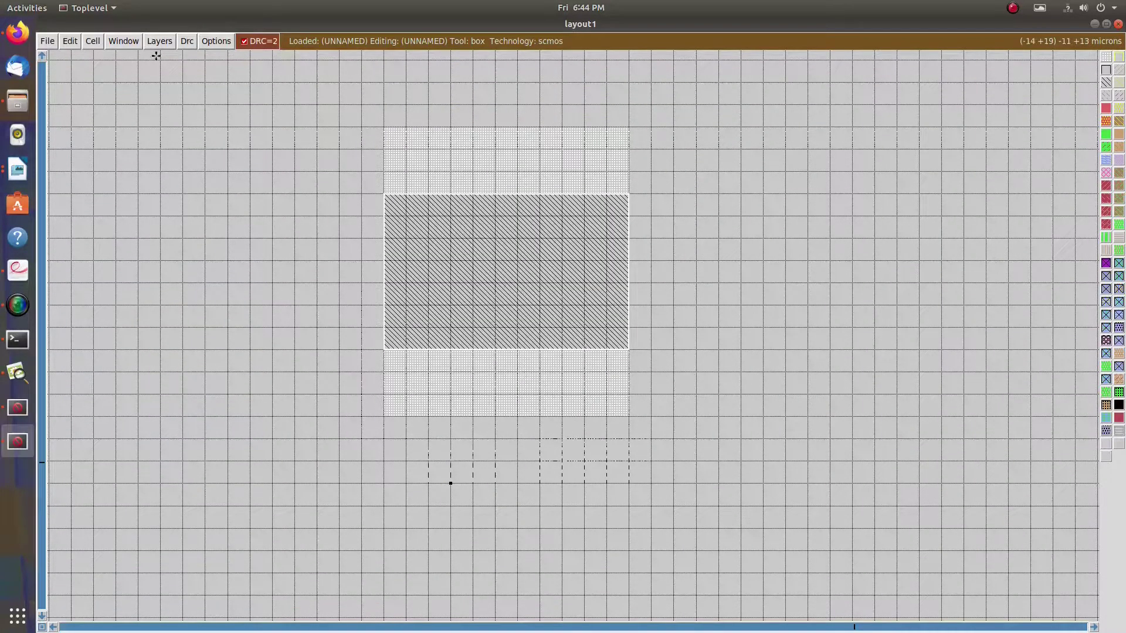
right_click(672, 105)
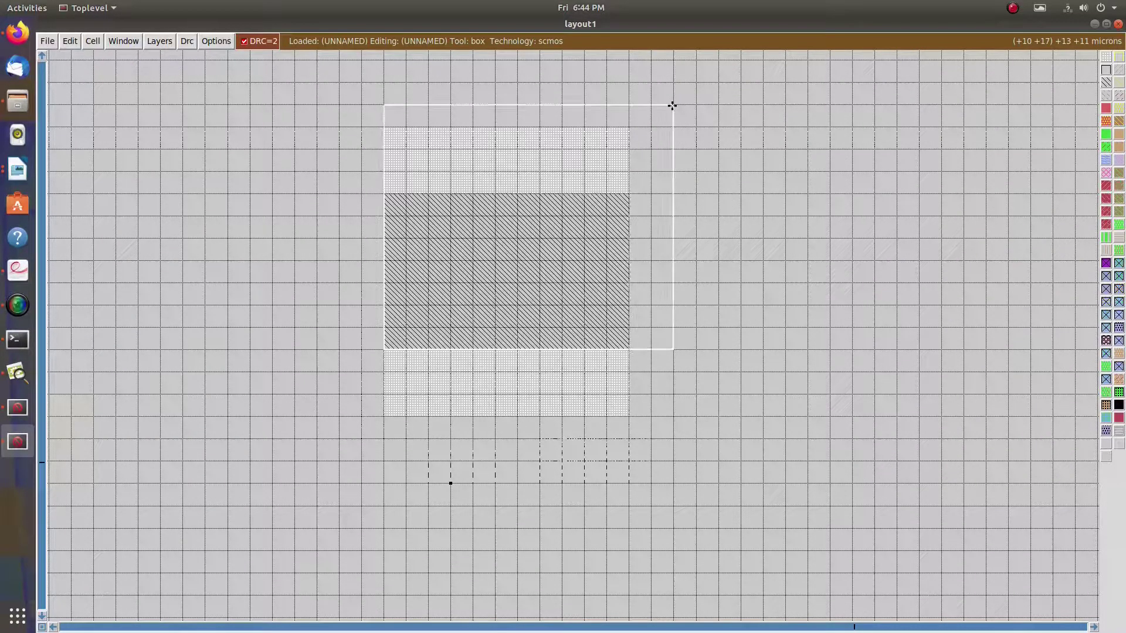
left_click(1105, 85)
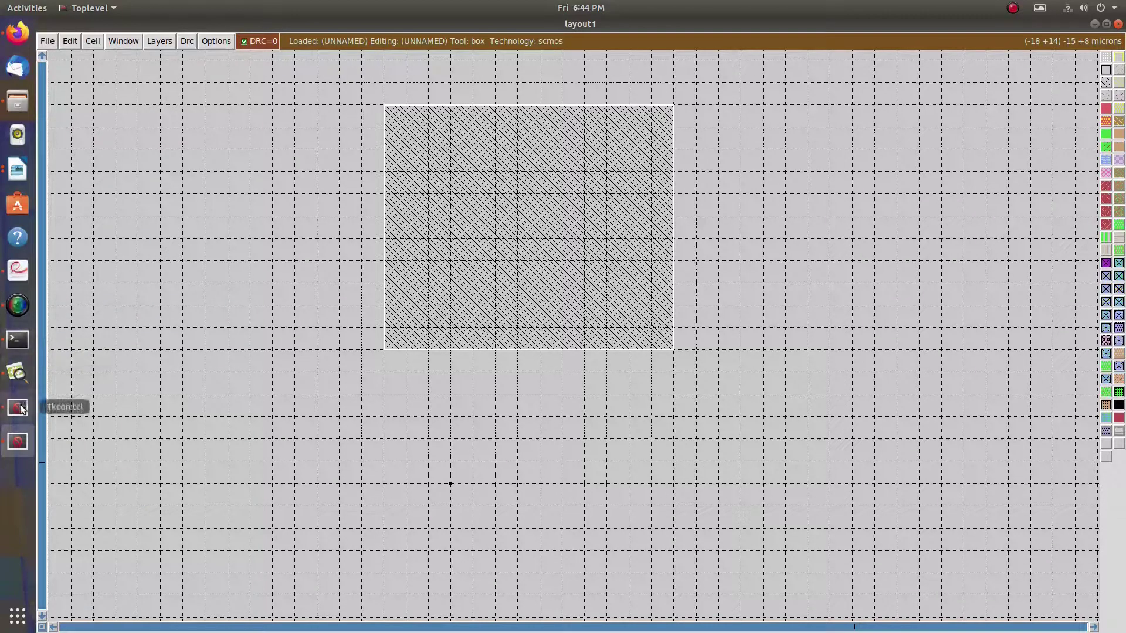
Check the p+ regions in CMOS 3D View.png, and paint a 9 by 7 micron p-diffusion area 2 microns inside the nwell edges
left_click(18, 374)
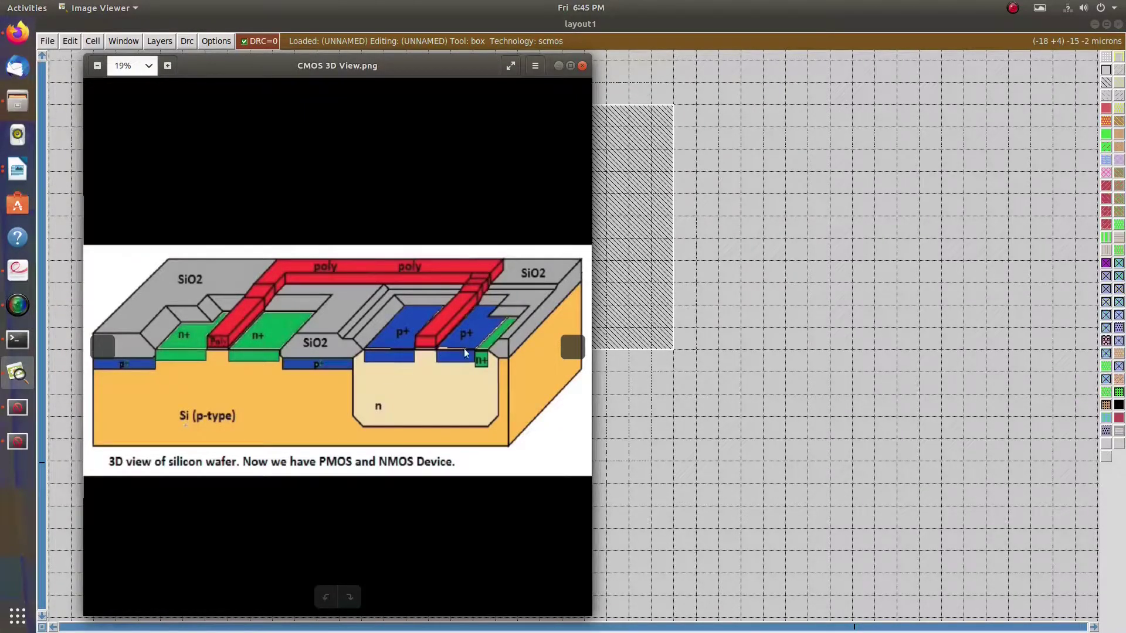
left_click(557, 65)
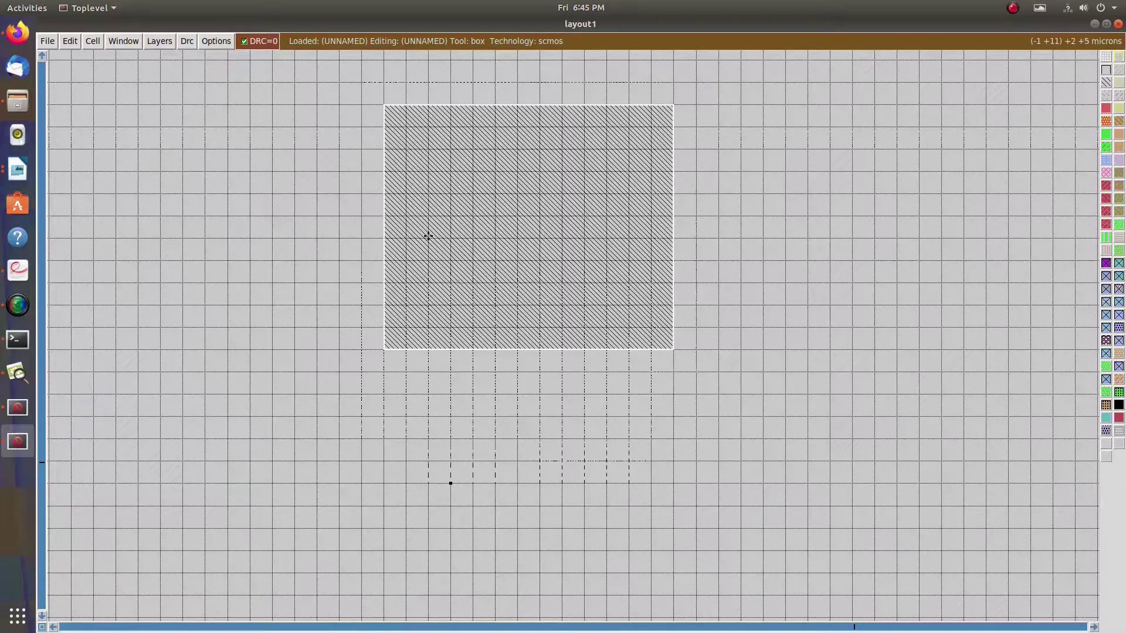
left_click(432, 280)
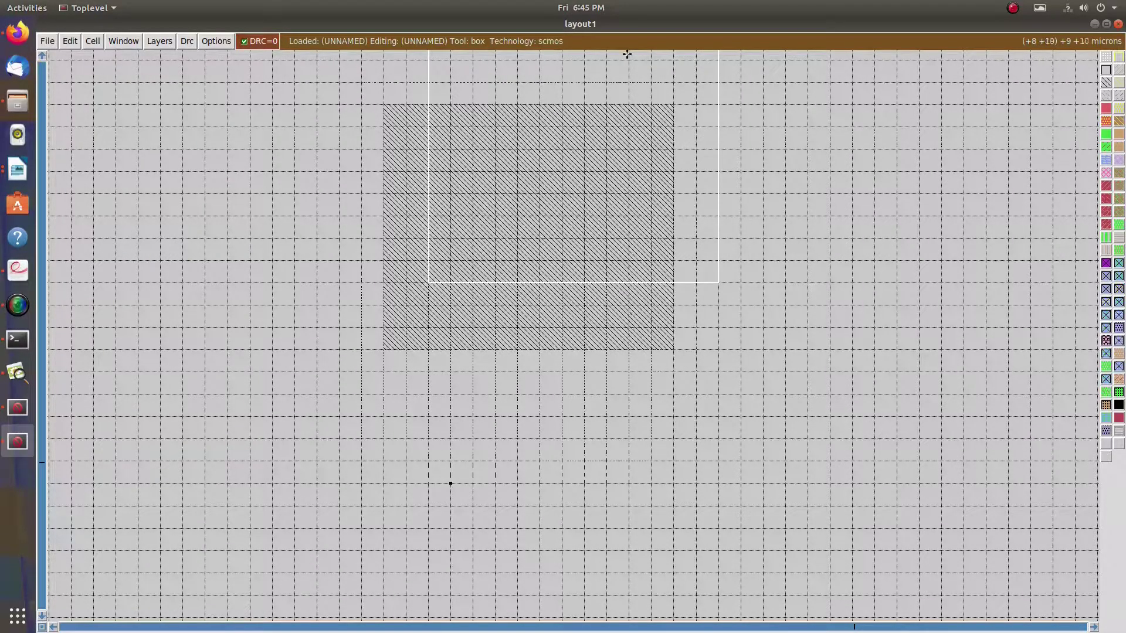
left_click(426, 304)
right_click(627, 151)
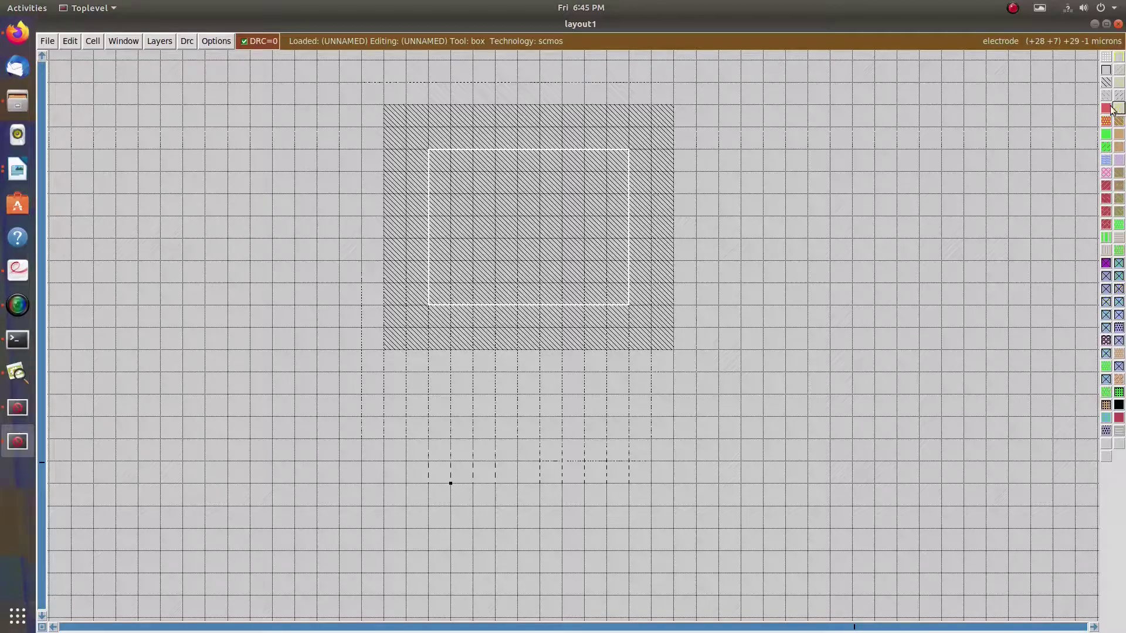
left_click(1118, 134)
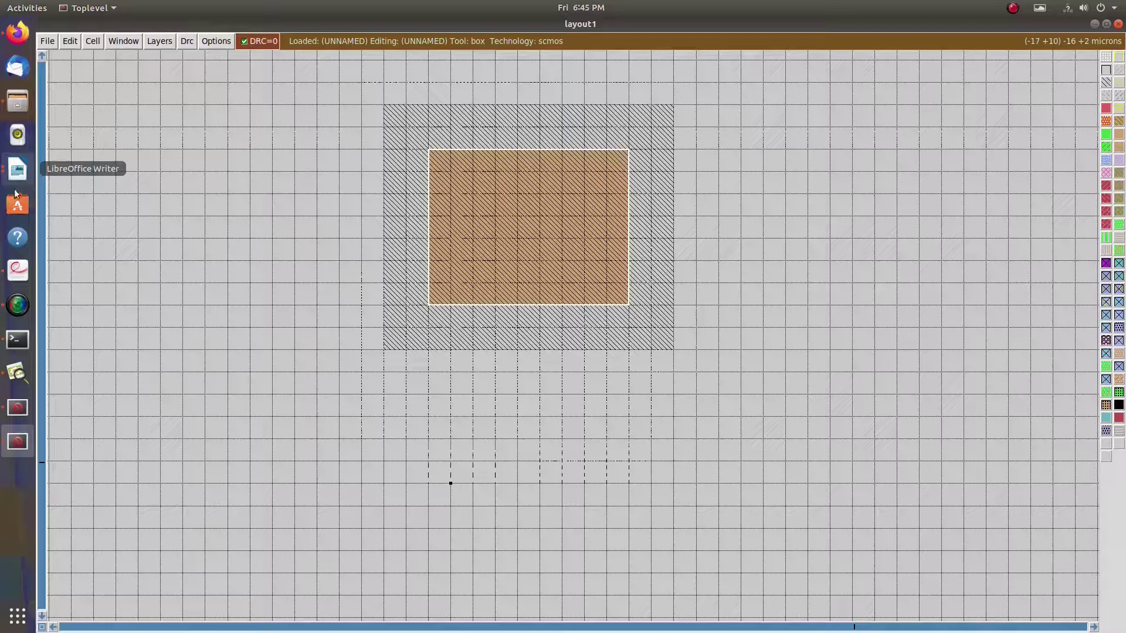
Check the gate in CMOS 3D View.png, and paint a vertical polysilicon strip 3 by 13 microns over the middle of the p-diffusion
left_click(17, 375)
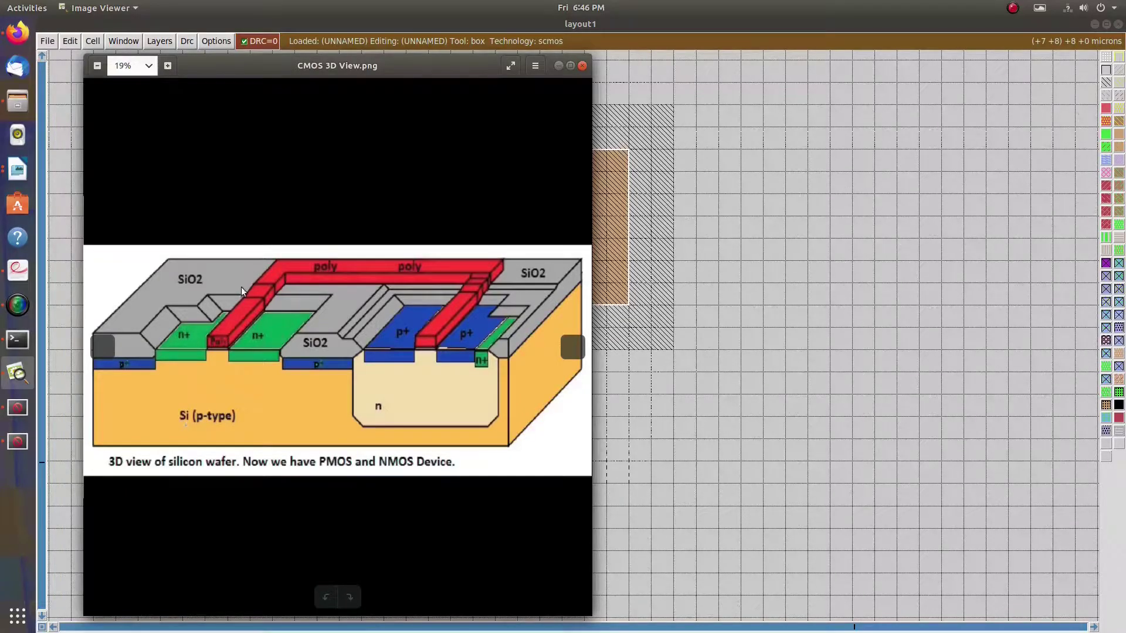
left_click(559, 64)
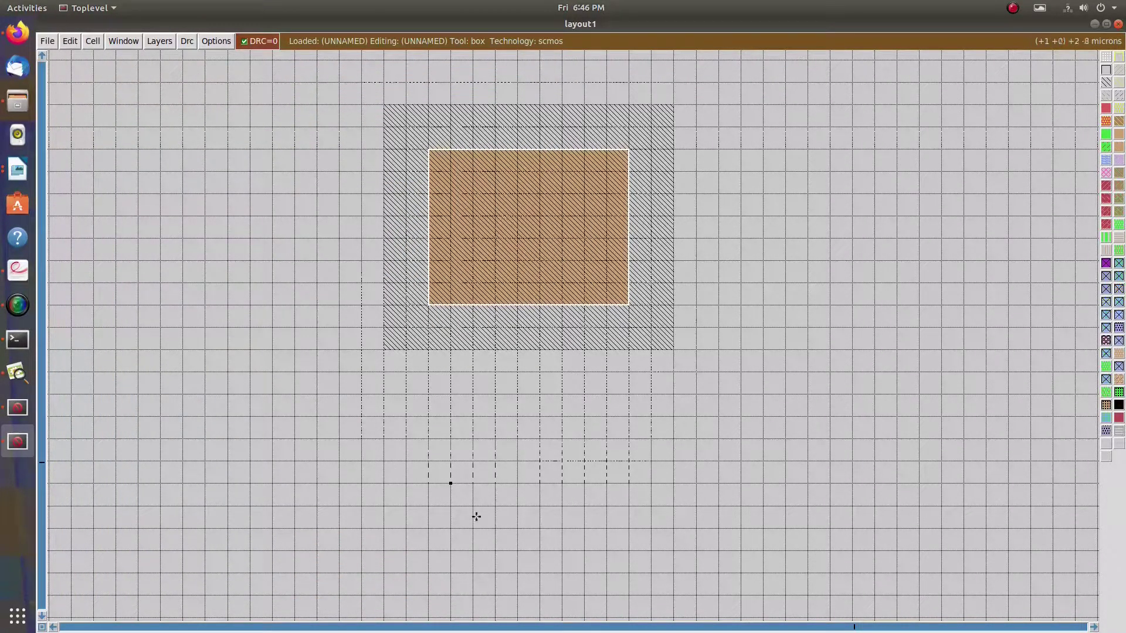
left_click(497, 462)
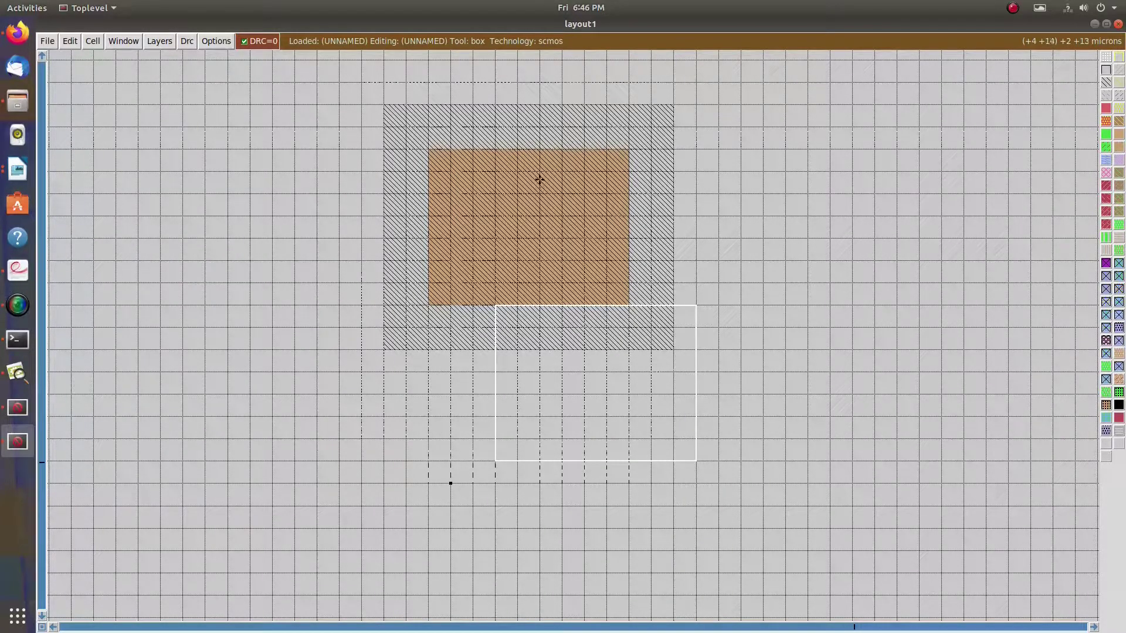
right_click(561, 172)
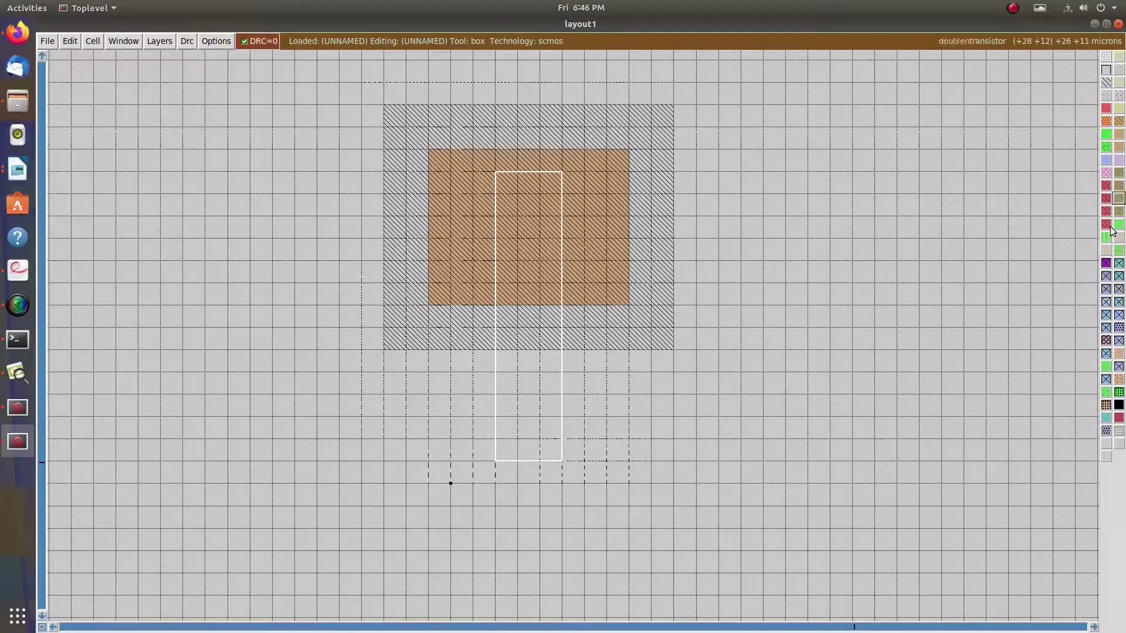
left_click(1105, 109)
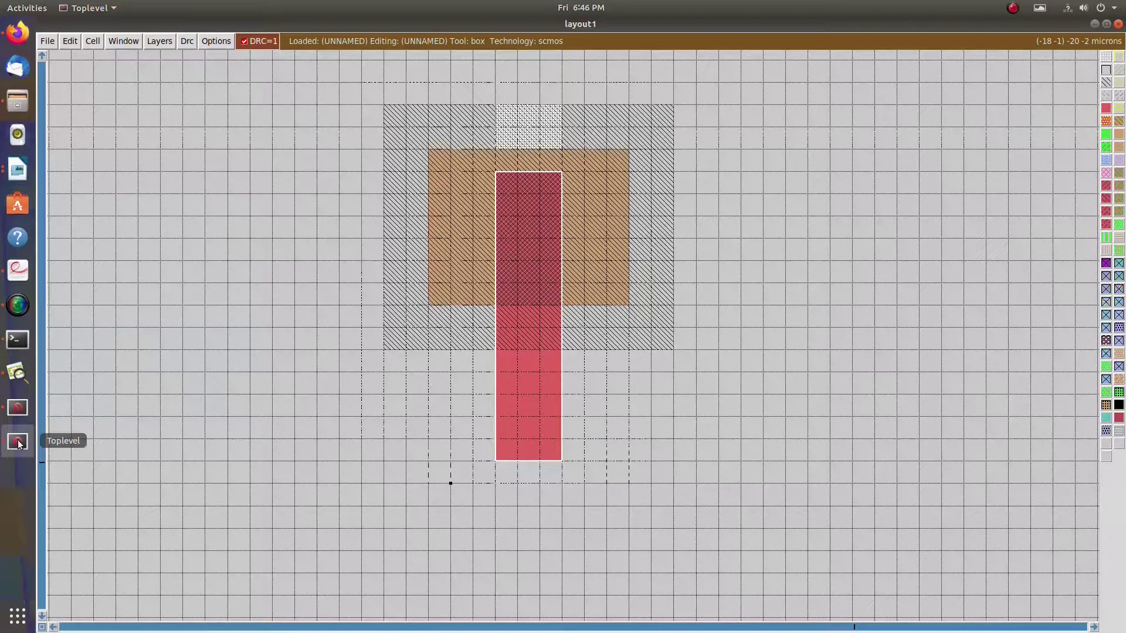
Run drc find in the tkcon console to locate and identify the design-rule error in the layout
left_click(18, 408)
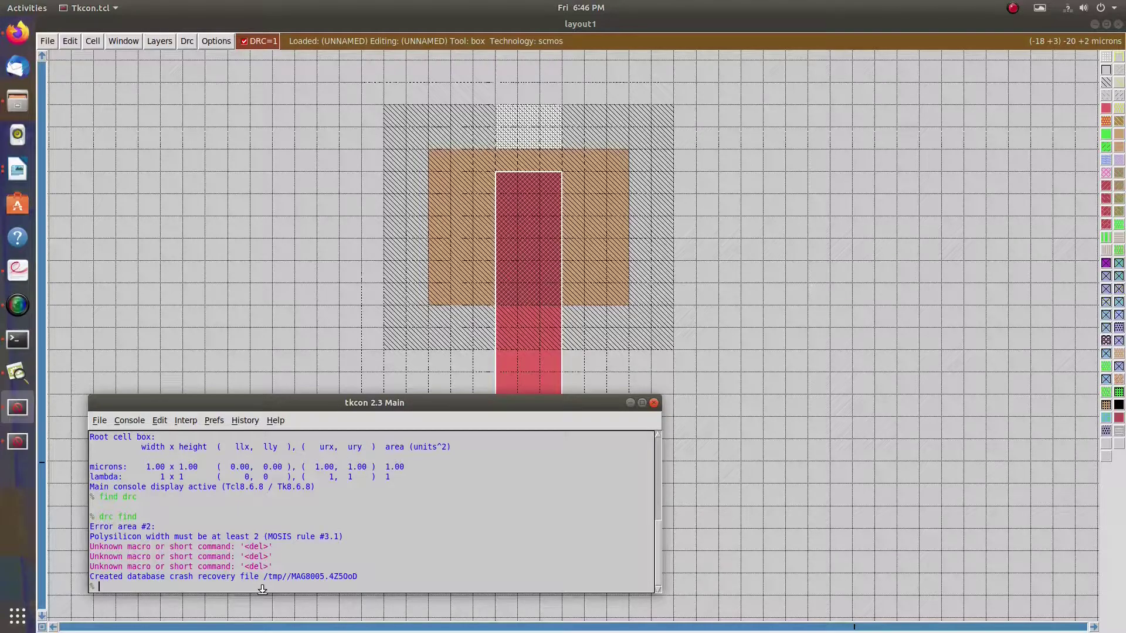
type("drc find")
key("Return")
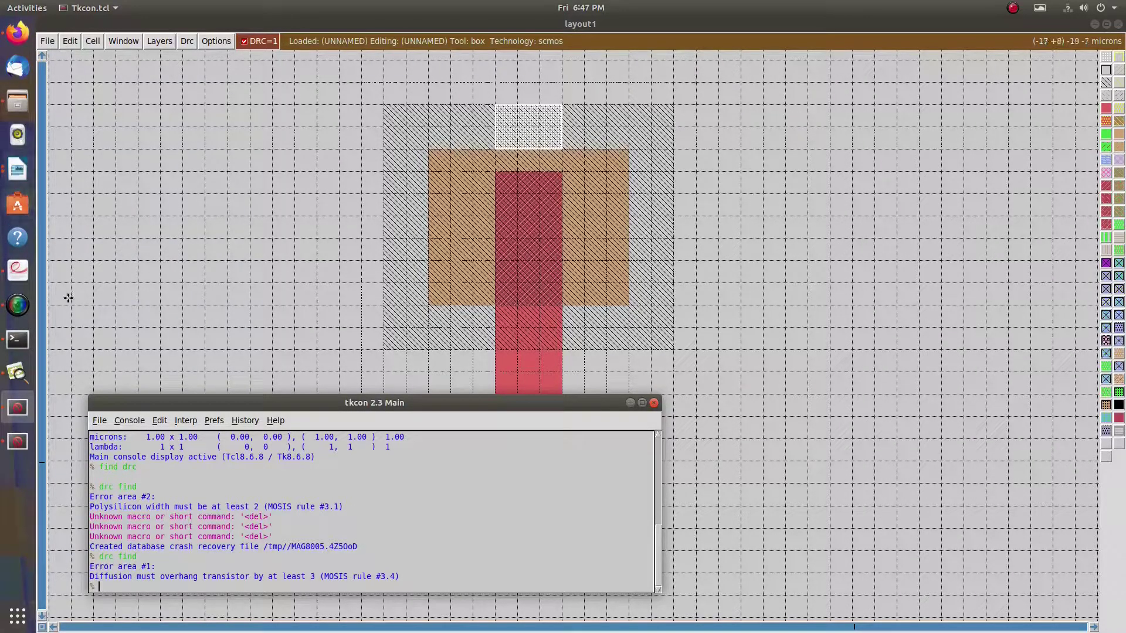
Look up MOSIS rule 3.4 on active extension of poly in mosis_scmos7_2.pdf, checking its table entry and the poly diagram
left_click(25, 280)
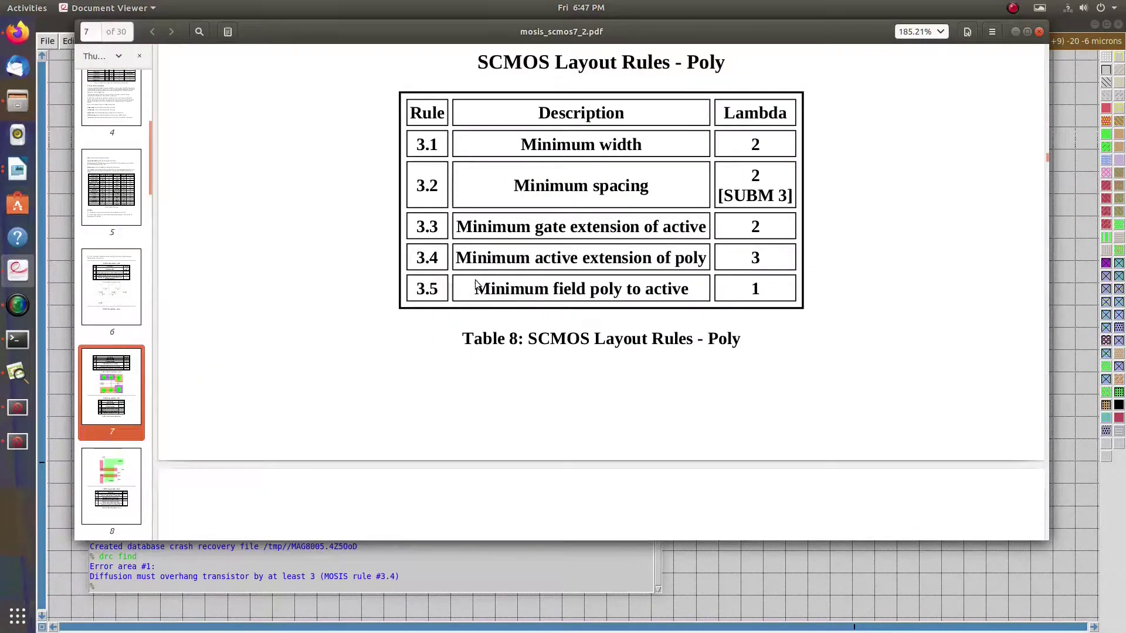
scroll(467, 265, "up", 2)
left_click_drag(457, 362, 710, 355)
left_click(769, 360)
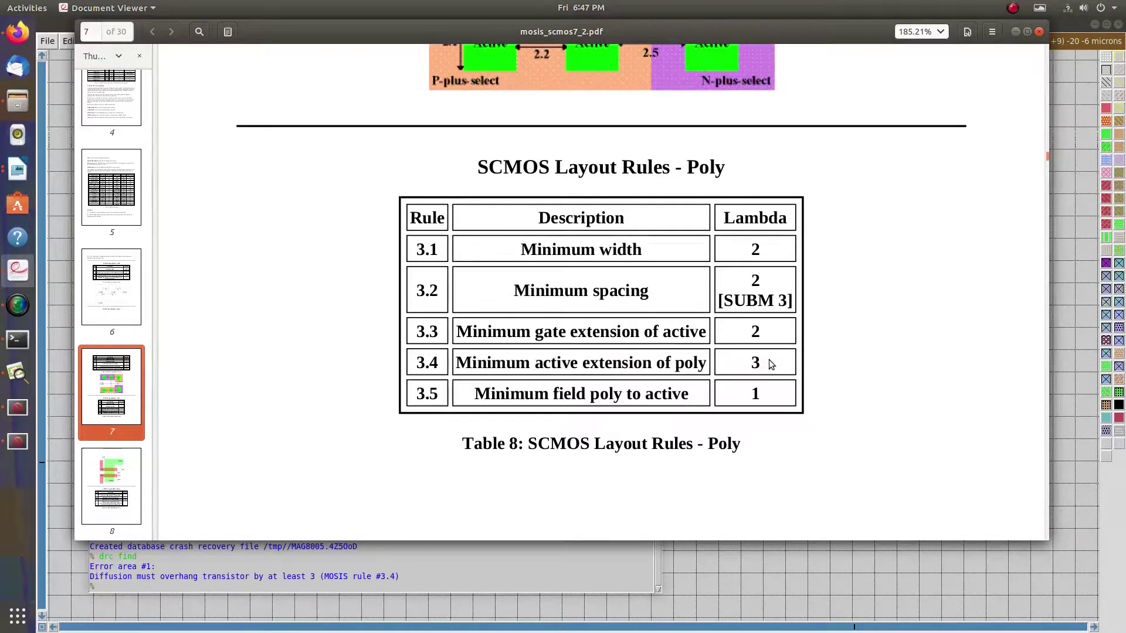
scroll(762, 377, "up", 12)
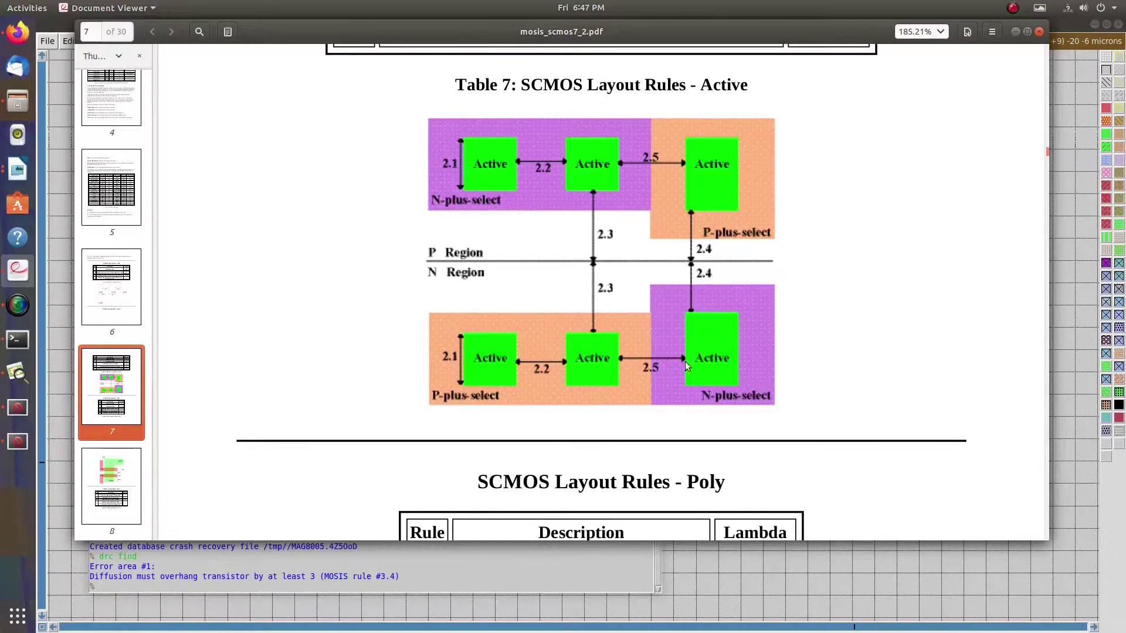
scroll(649, 370, "down", 10)
scroll(651, 364, "down", 20)
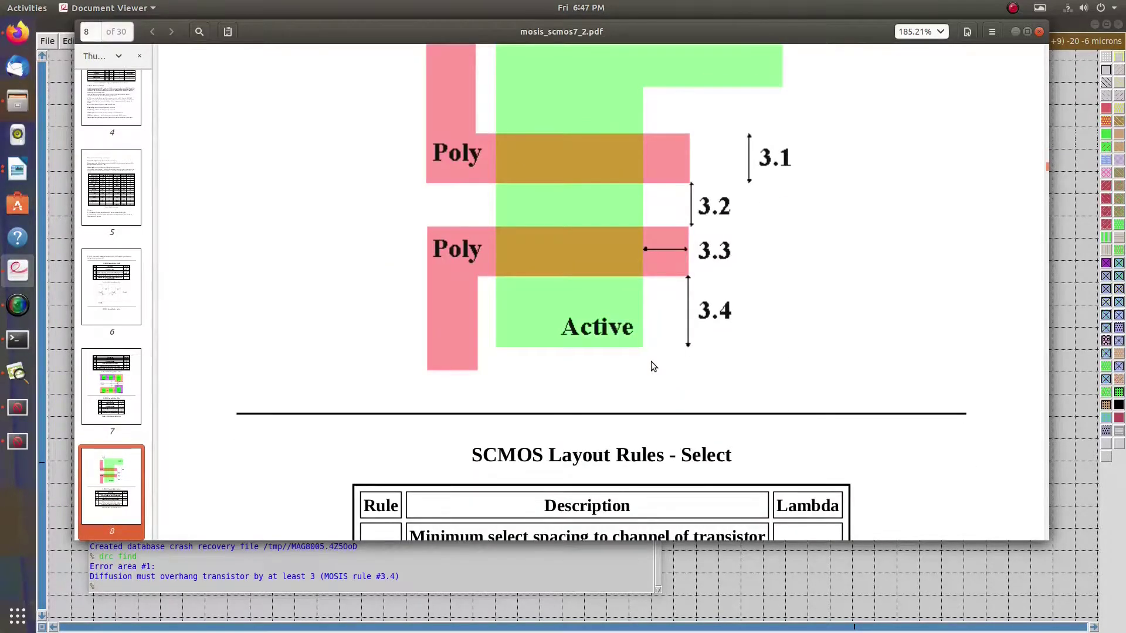
scroll(650, 361, "up", 2)
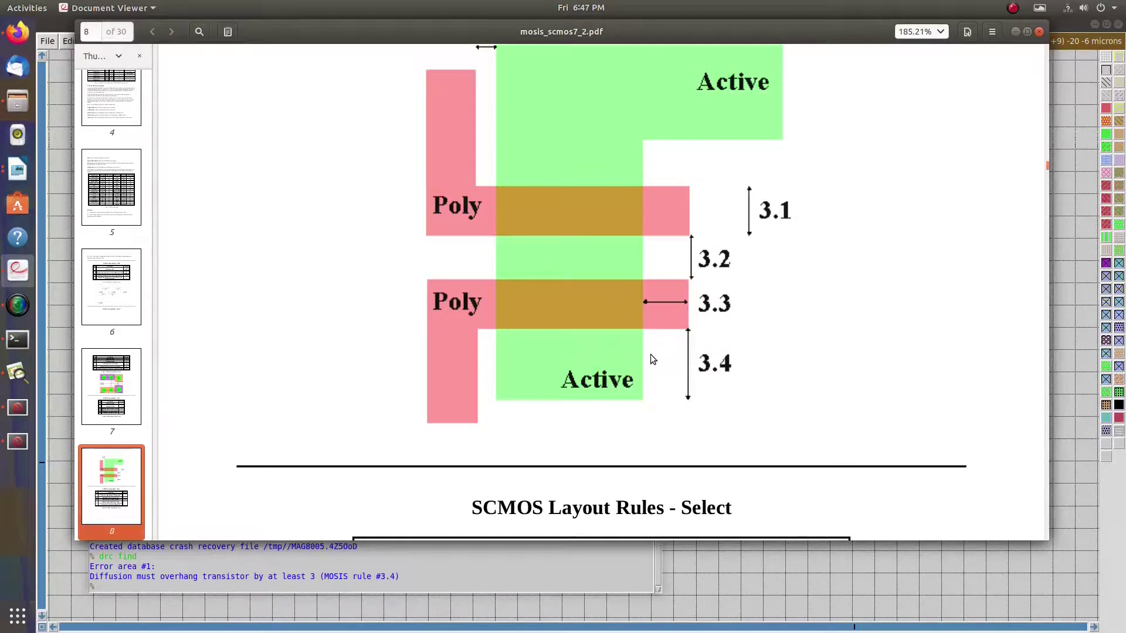
scroll(682, 369, "up", 10)
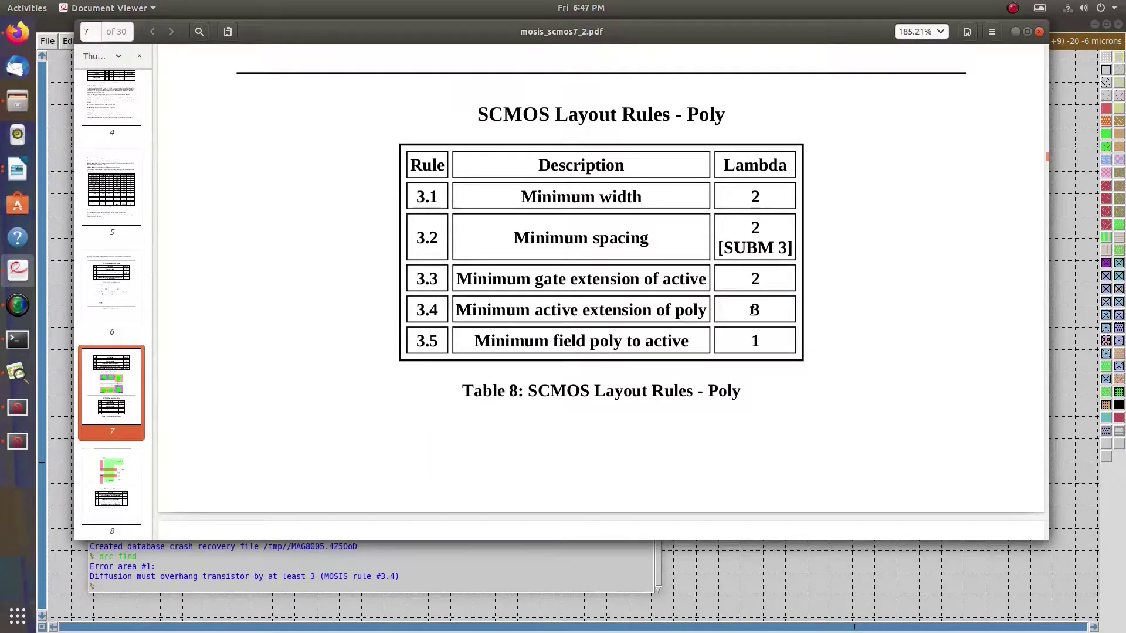
double_click(754, 310)
left_click(1079, 196)
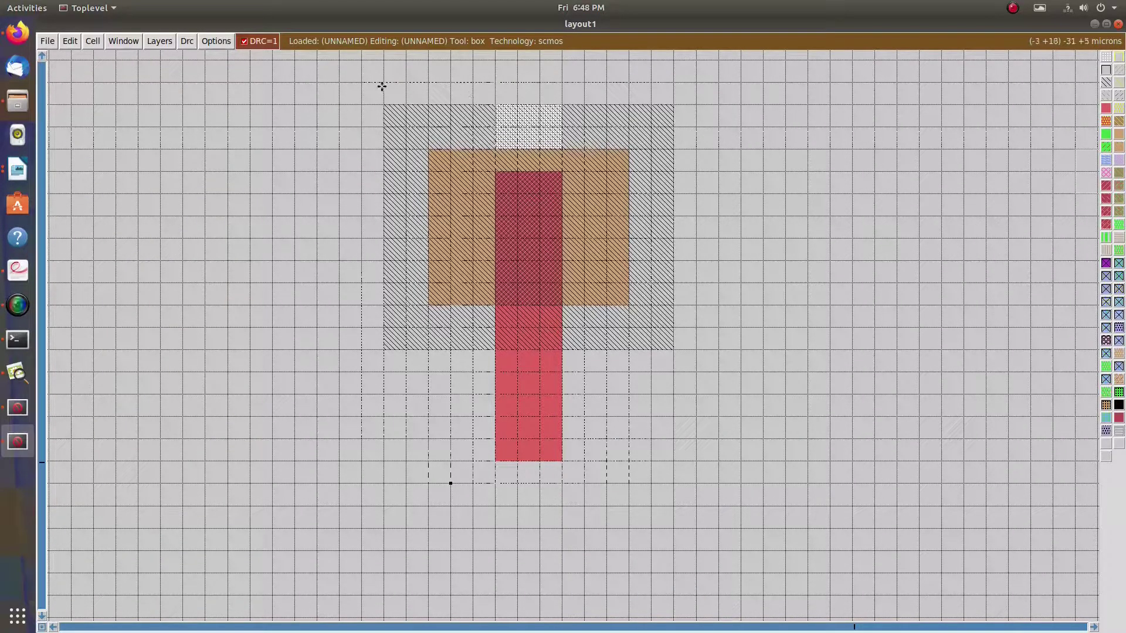
Extend the p-diffusion up to the nwell's upper edge by painting a 9 by 2 micron strip directly above it
left_click(428, 149)
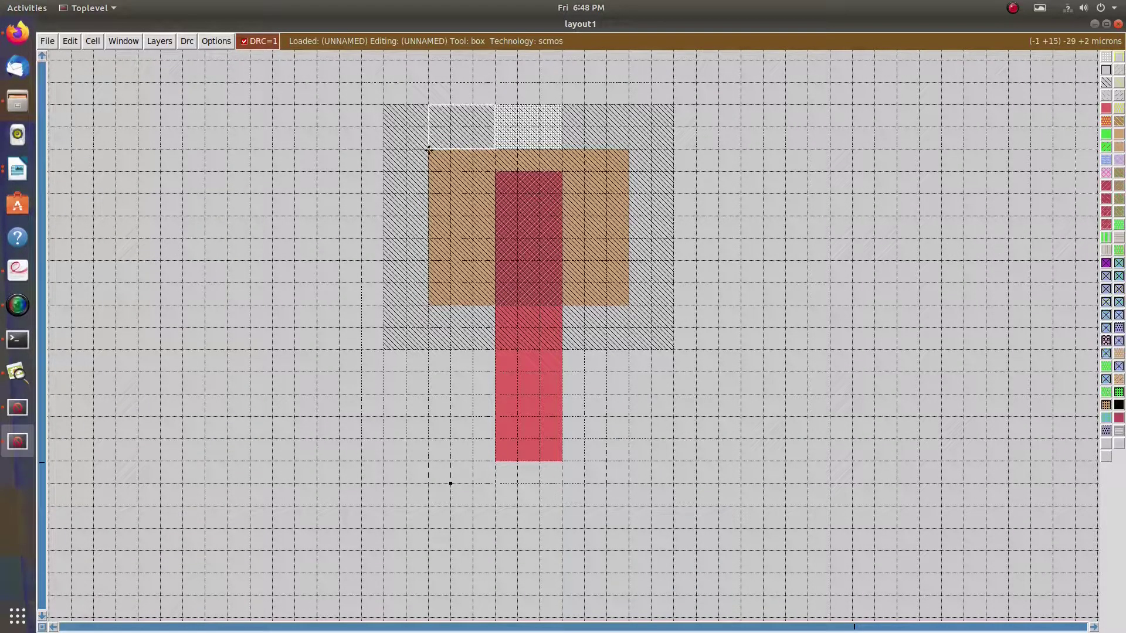
right_click(628, 107)
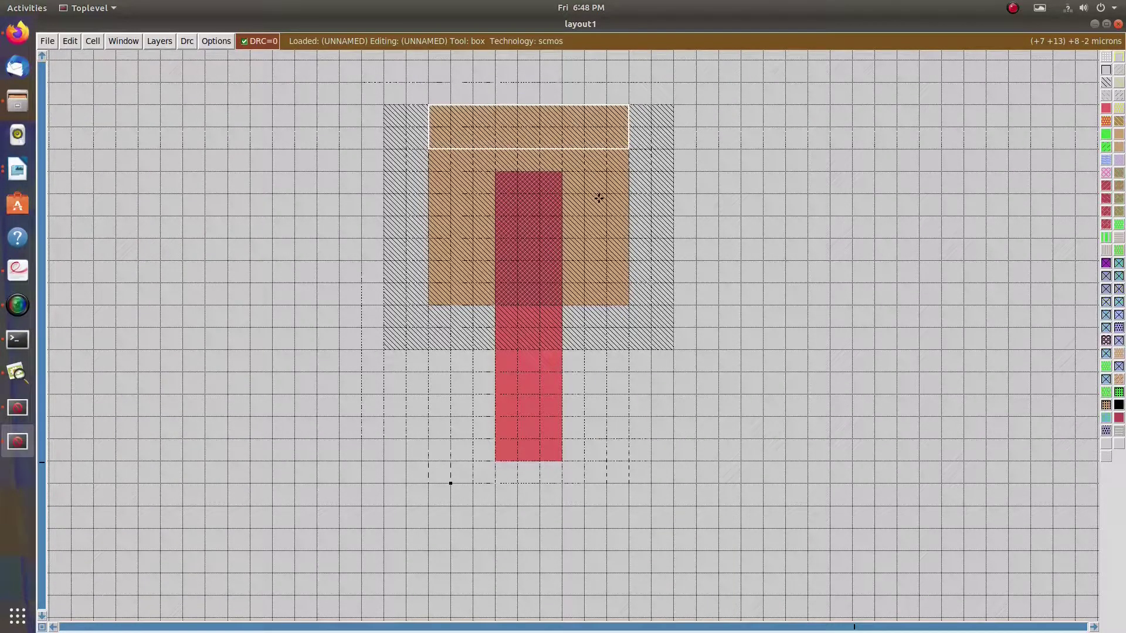
middle_click(610, 293)
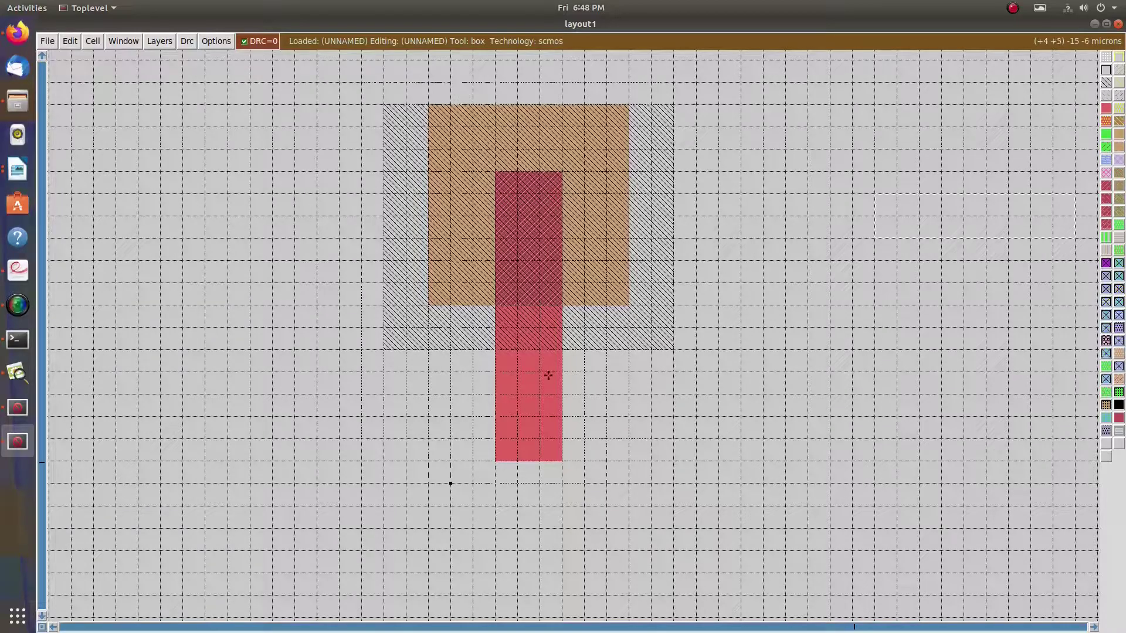
Inspect the PMOS layout and the empty area below the gate, and check the NMOS device in CMOS 3D View.png
scroll(597, 390, "down", 3)
scroll(597, 390, "up", 3)
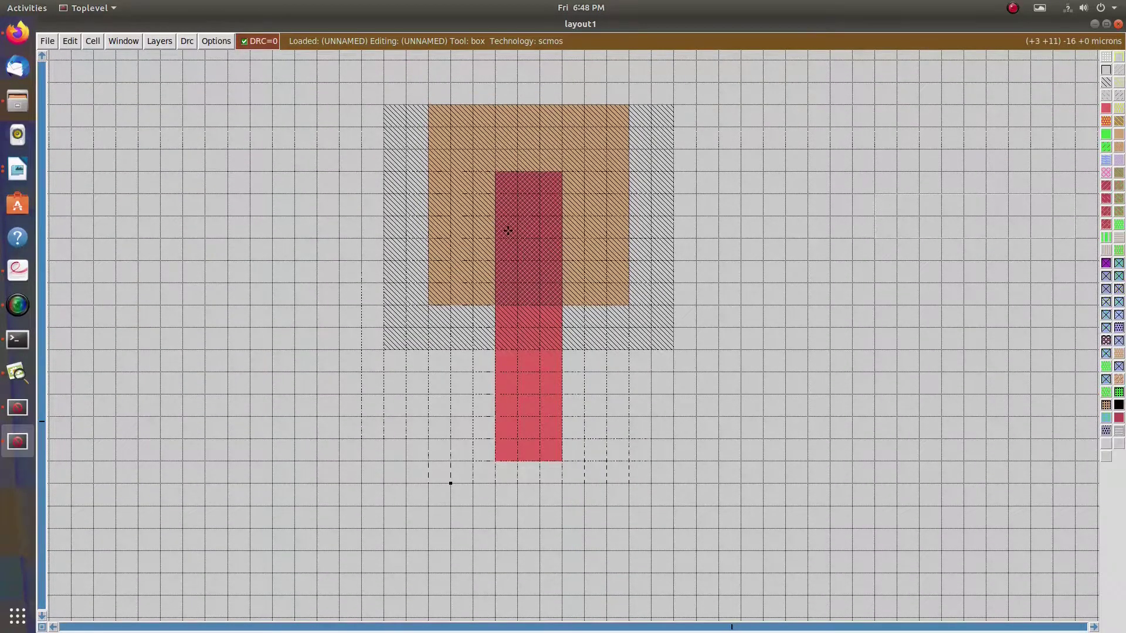
scroll(507, 230, "up", 3)
scroll(507, 229, "down", 4)
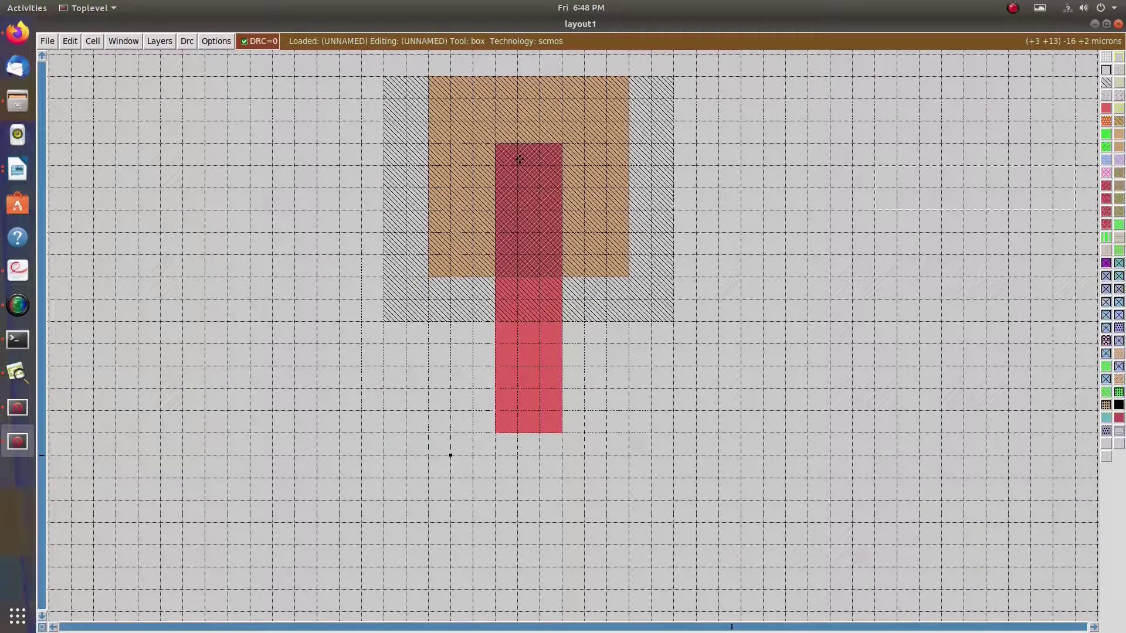
scroll(520, 207, "down", 6)
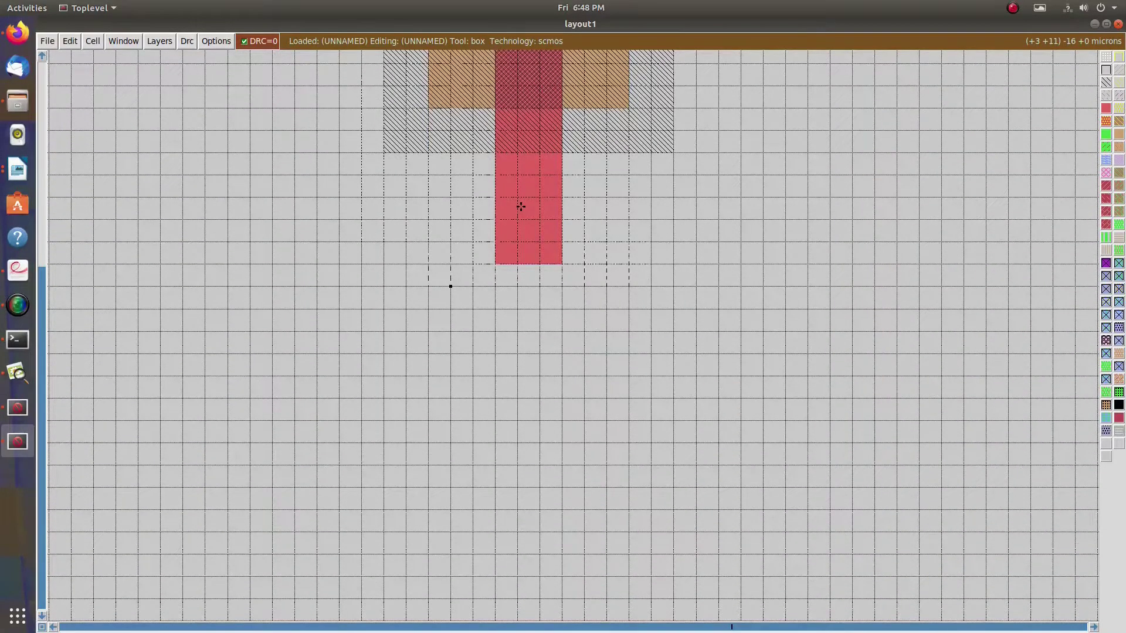
scroll(520, 206, "up", 3)
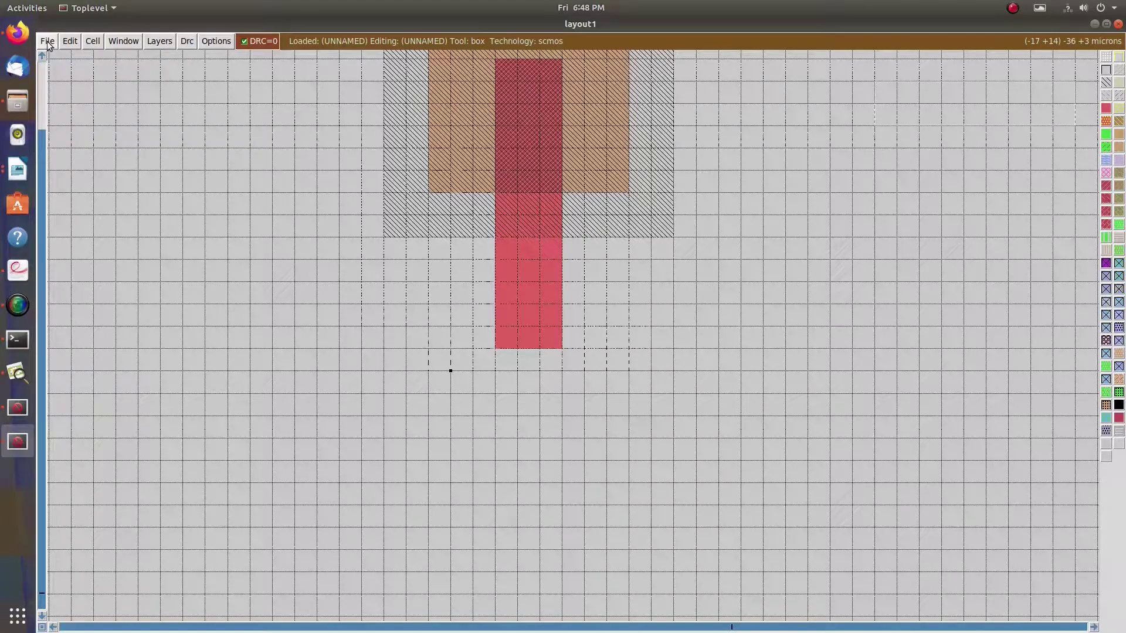
scroll(497, 370, "down", 3)
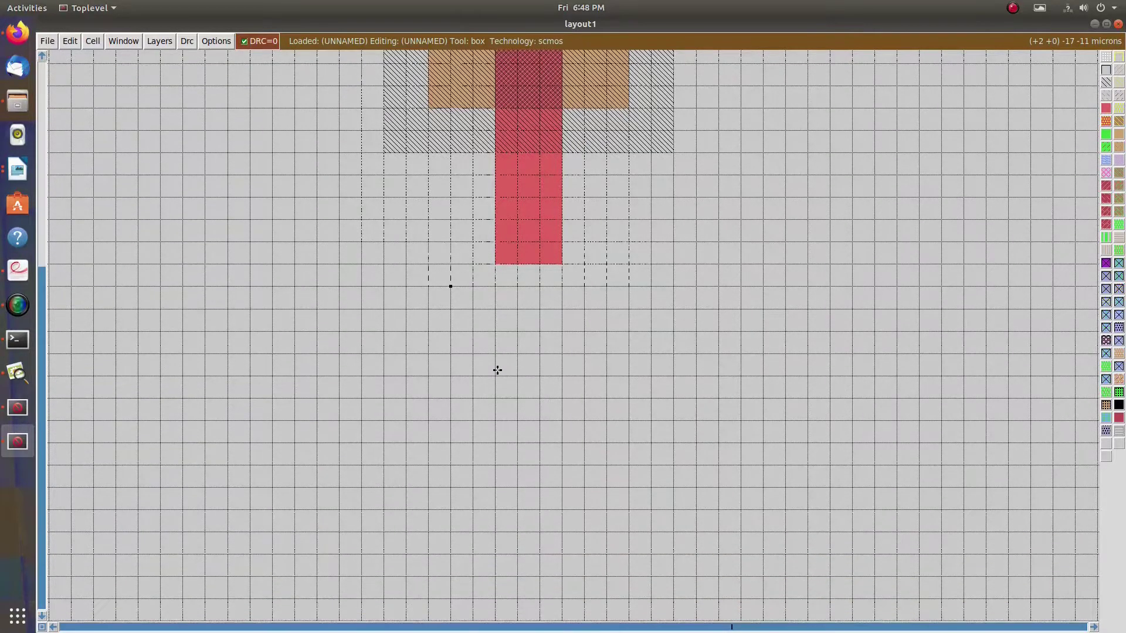
left_click(18, 340)
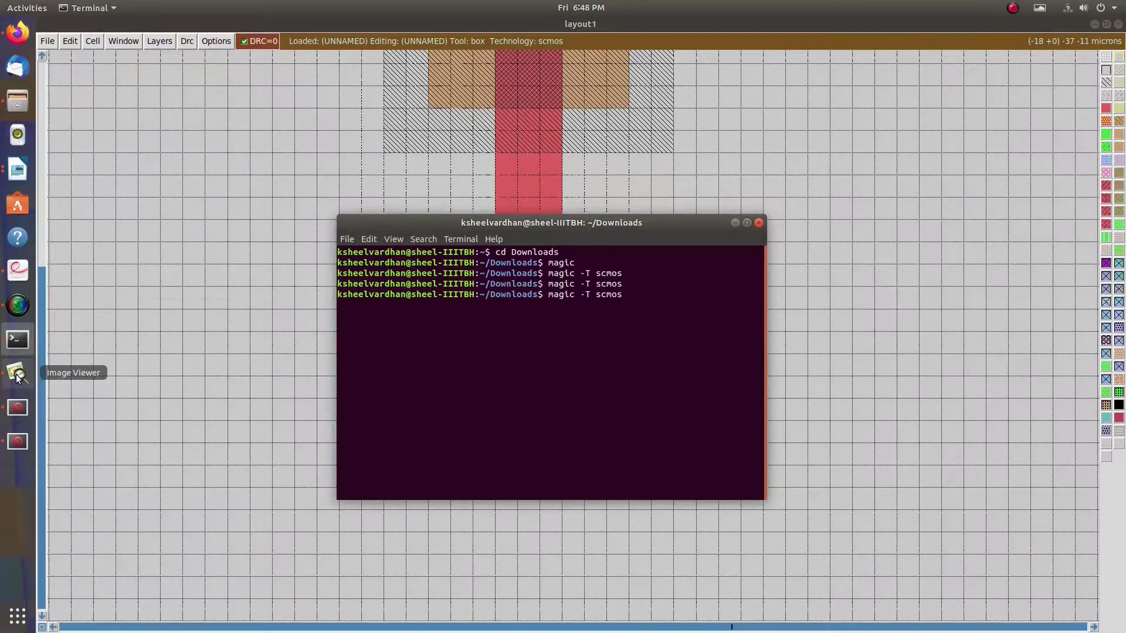
left_click(17, 374)
left_click(734, 223)
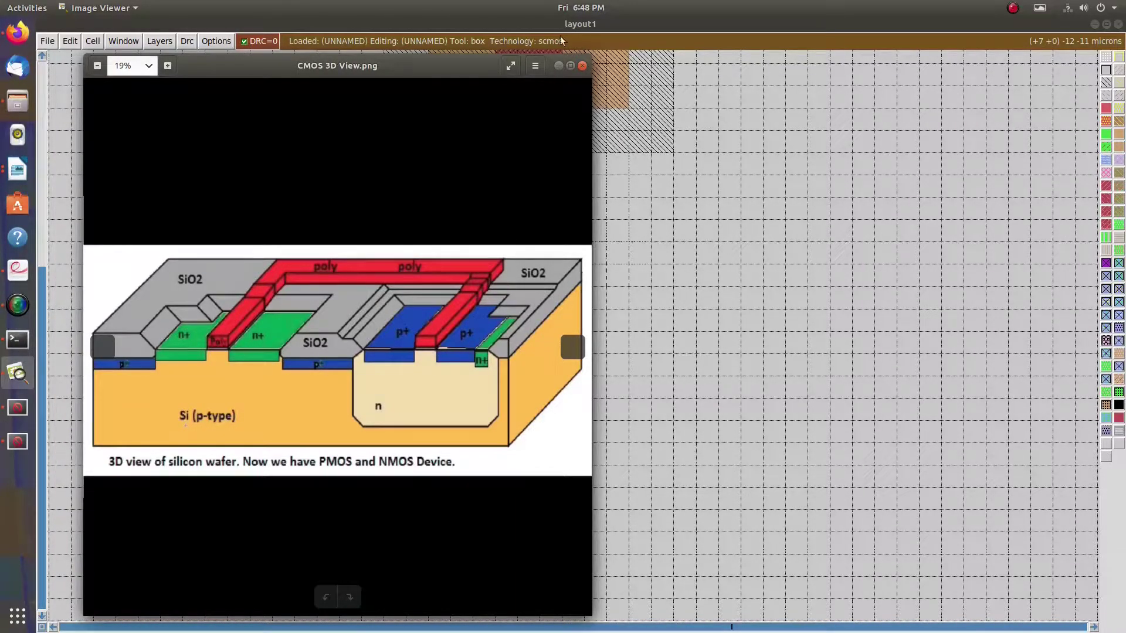
left_click(558, 66)
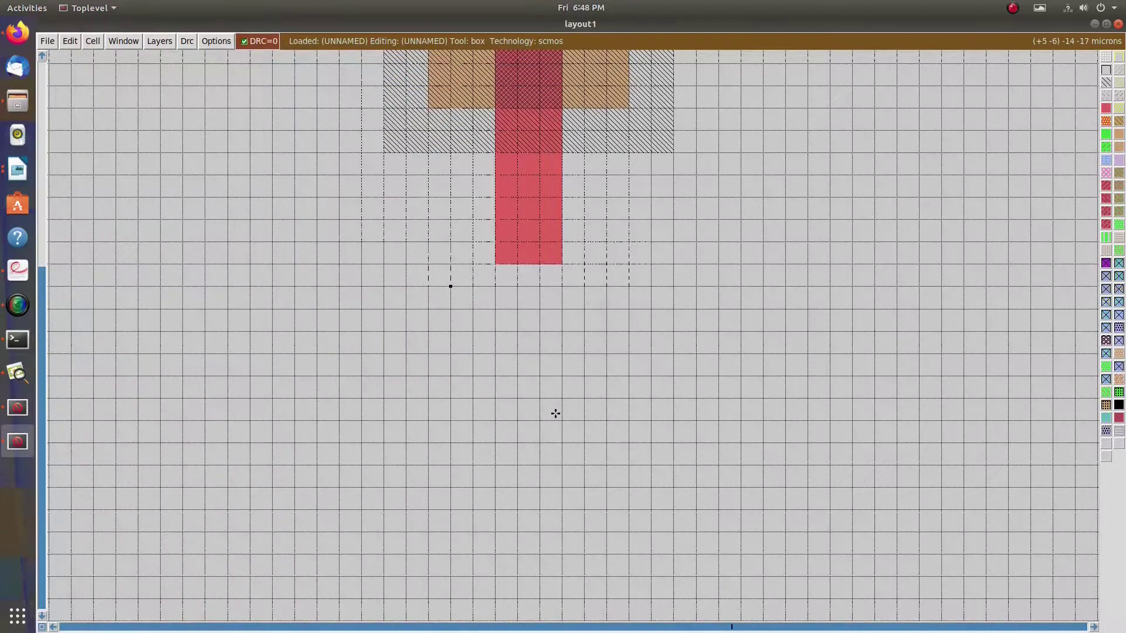
Paint a 9 by 6 micron n-diffusion area 1 micron below the polysilicon strip, aligned with the p-diffusion's sides
scroll(555, 413, "up", 1)
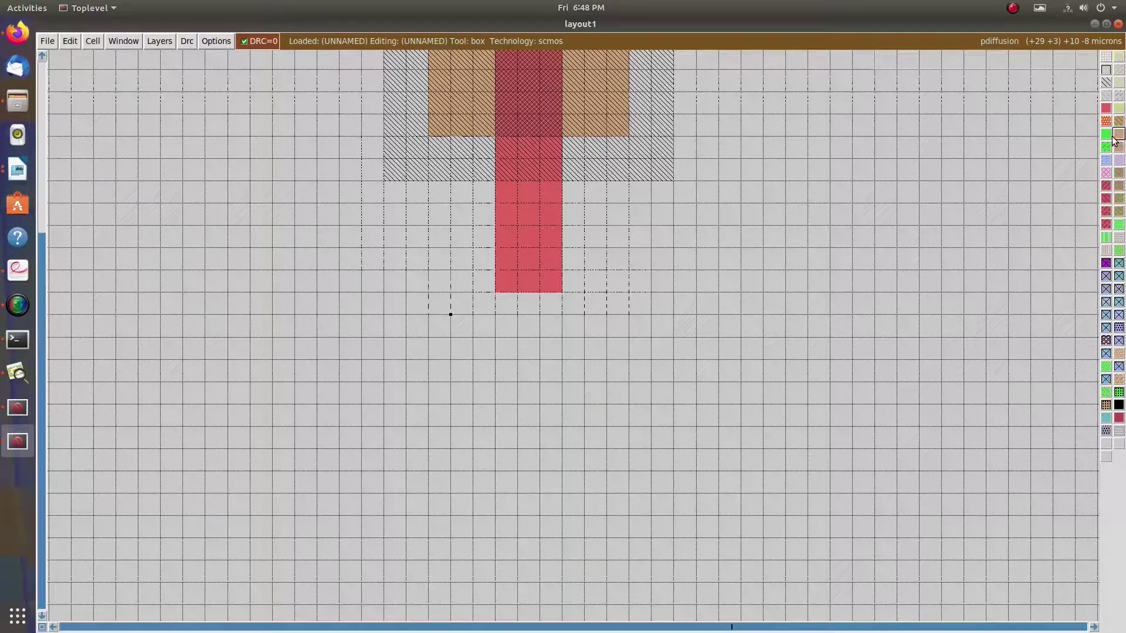
left_click(424, 444)
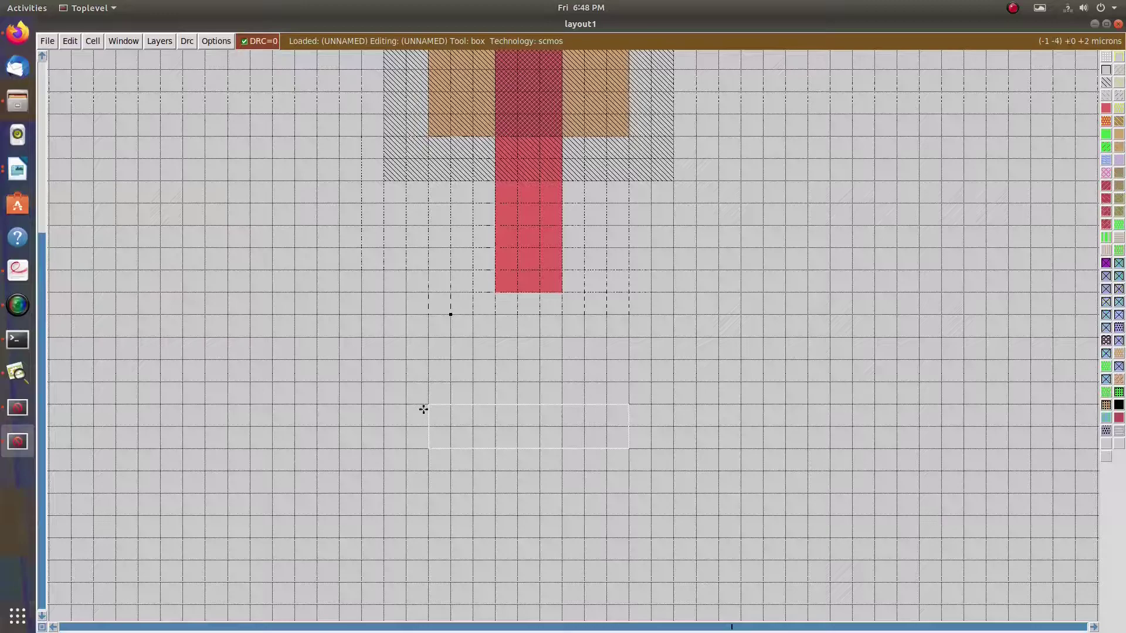
right_click(626, 358)
right_click(629, 315)
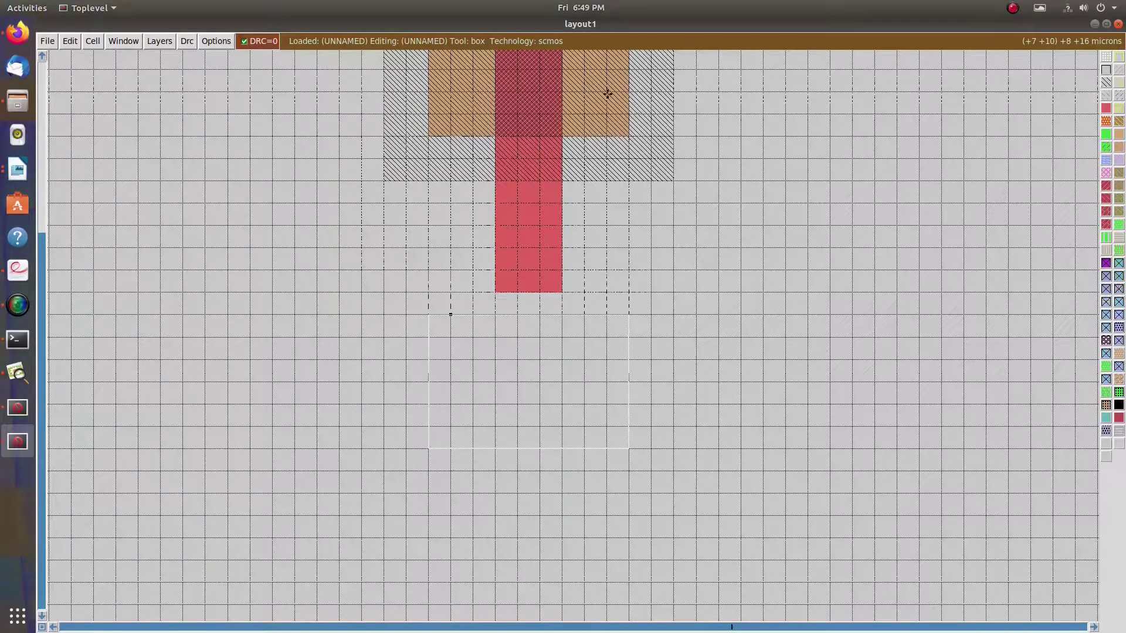
scroll(595, 258, "up", 1)
scroll(595, 258, "up", 1)
scroll(583, 171, "up", 1)
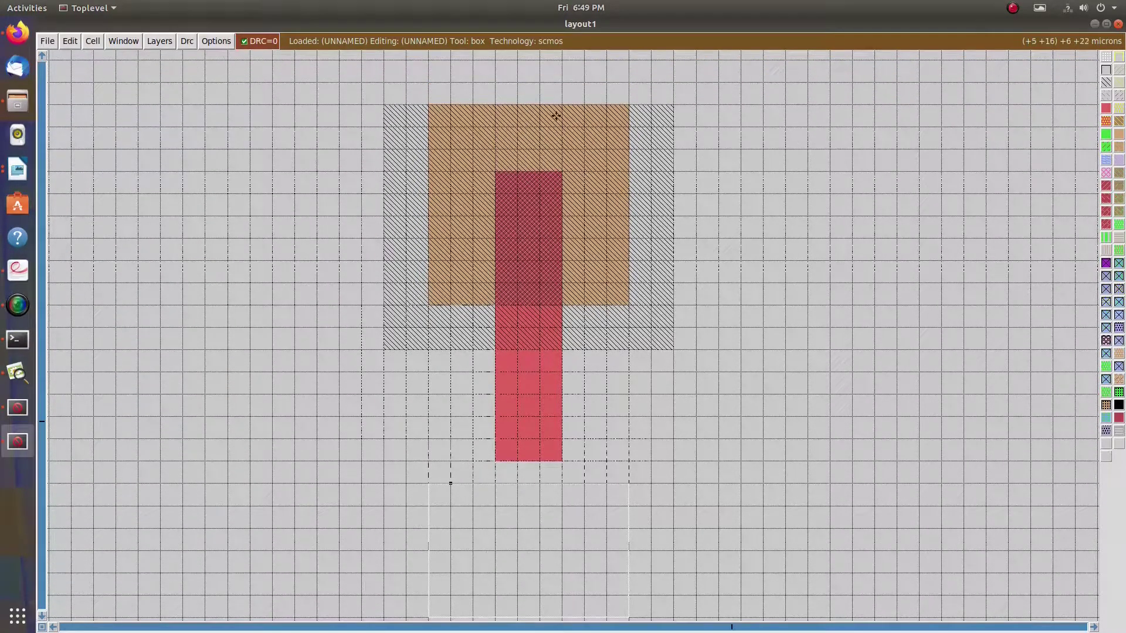
scroll(605, 299, "down", 1)
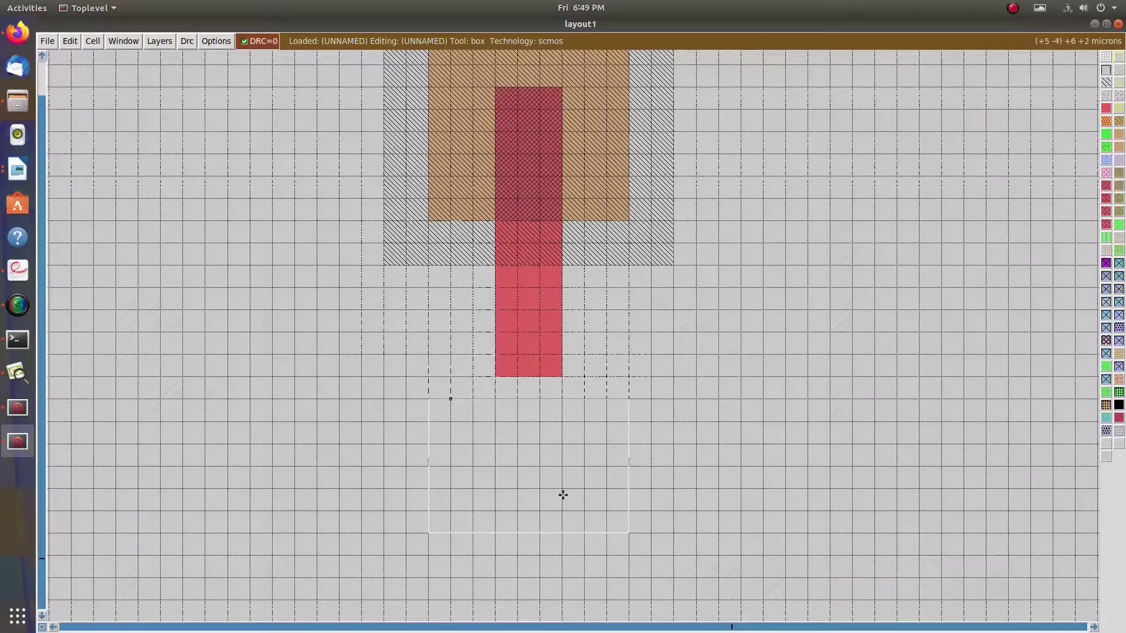
left_click(1106, 135)
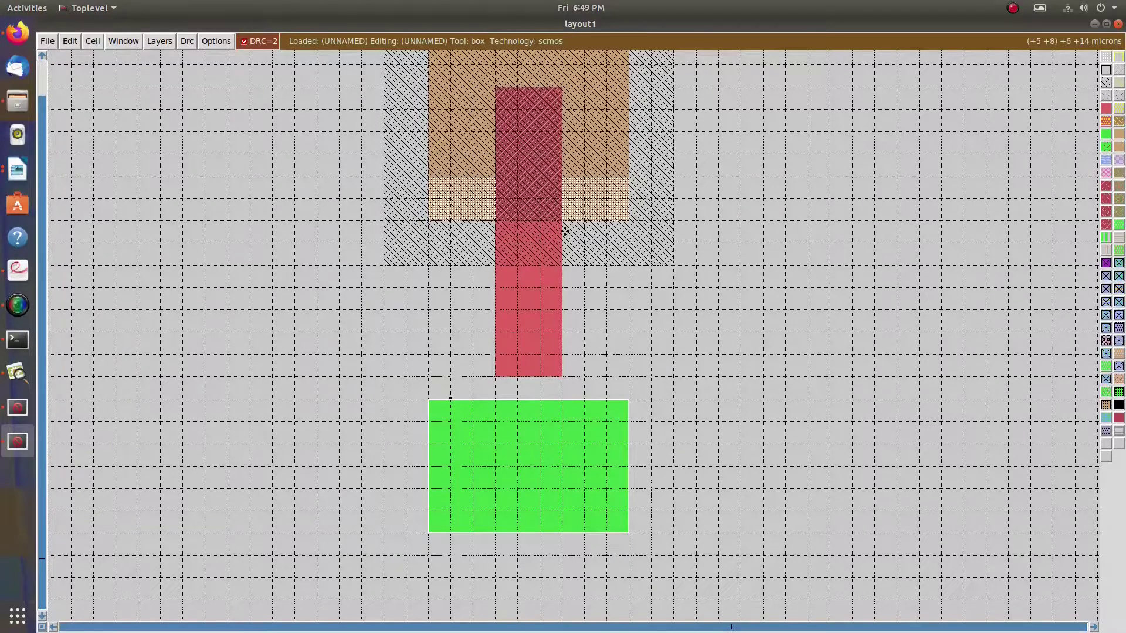
Run drc find in the tkcon console to identify the errors at the lower edge of the p-diffusion
scroll(563, 231, "up", 1)
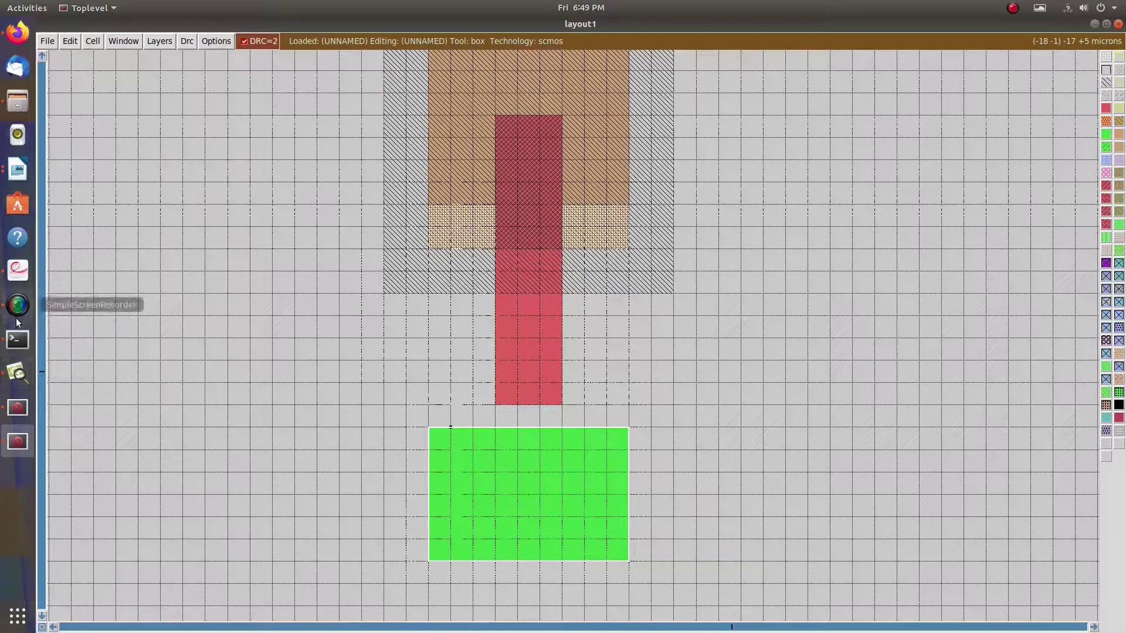
left_click(18, 418)
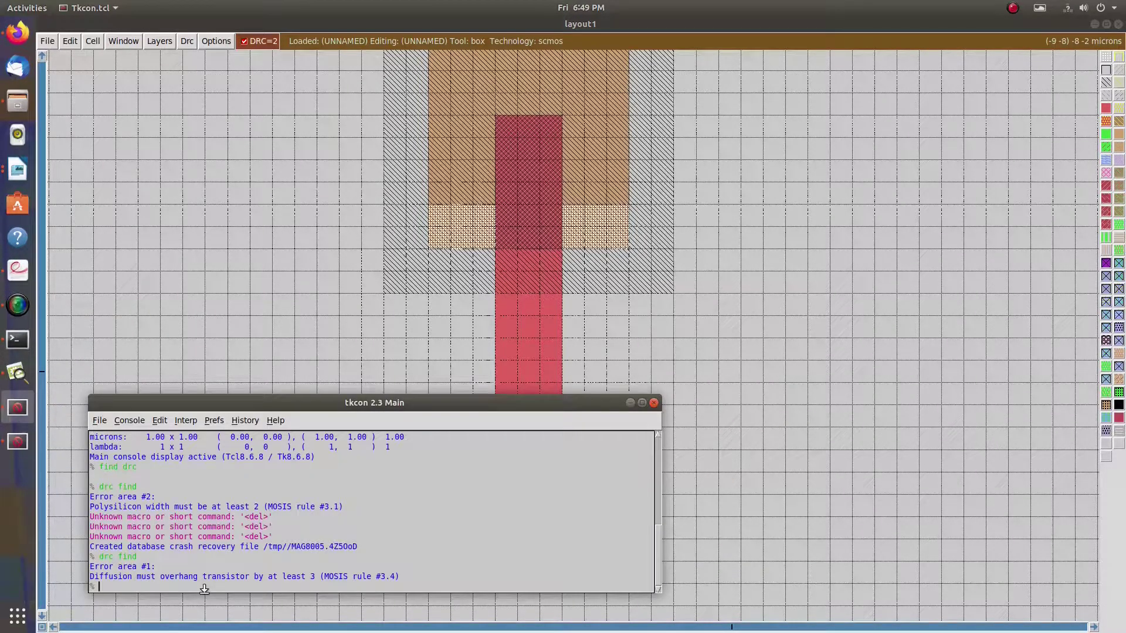
type("drc find")
key("Return")
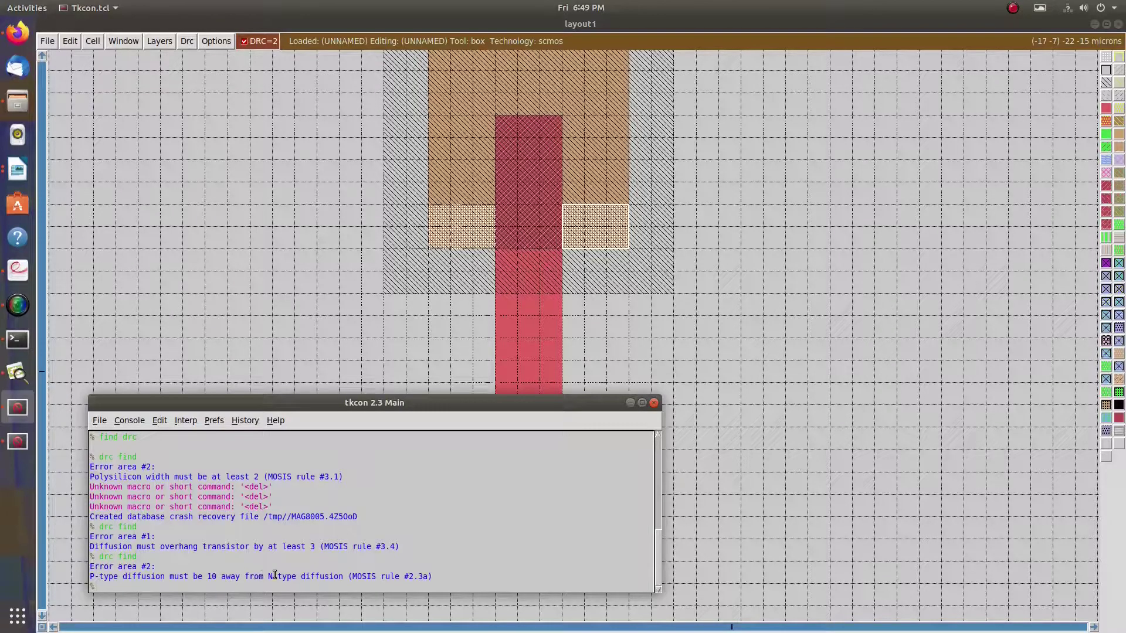
left_click(629, 402)
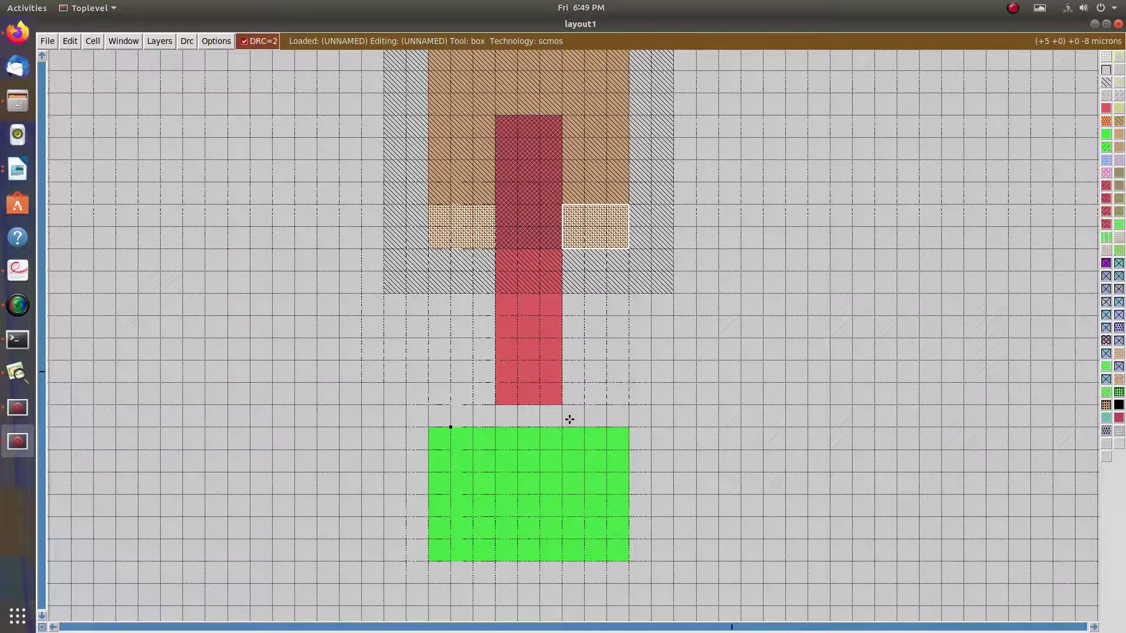
Look up MOSIS rule 2.3 in the Active layout rules table of mosis_scmos7_2.pdf
left_click(17, 269)
left_click(13, 441)
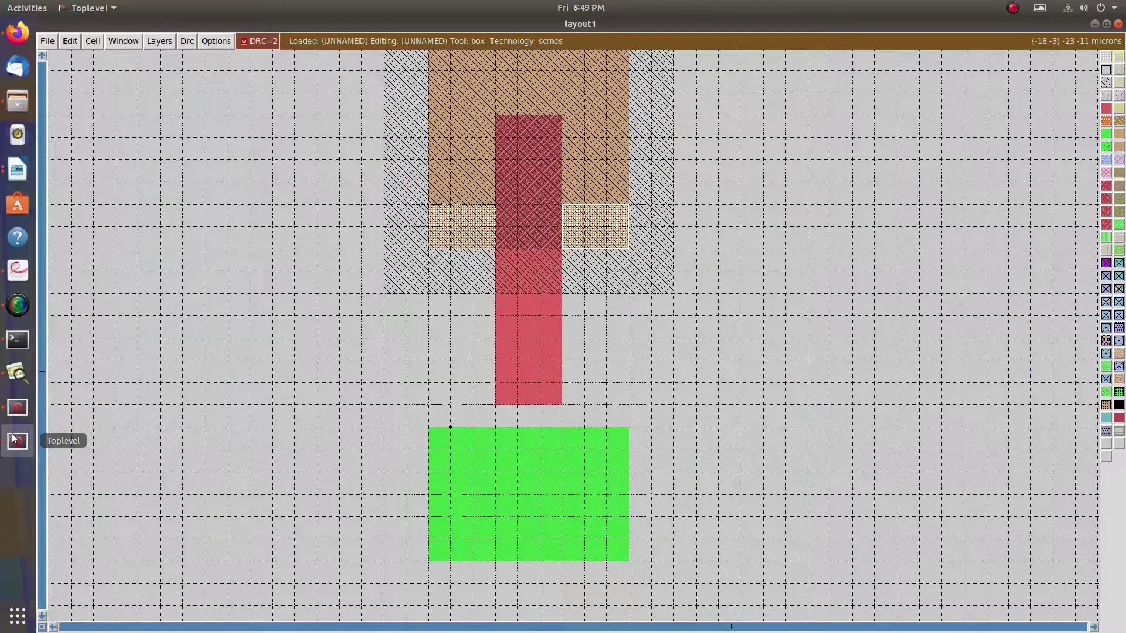
left_click(18, 407)
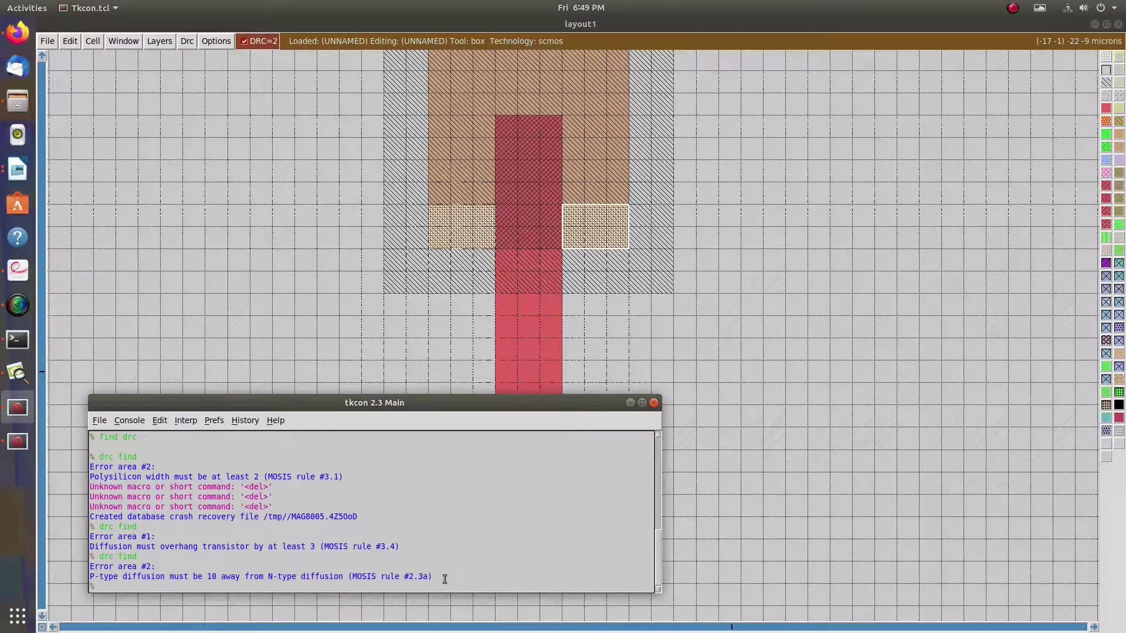
left_click(17, 373)
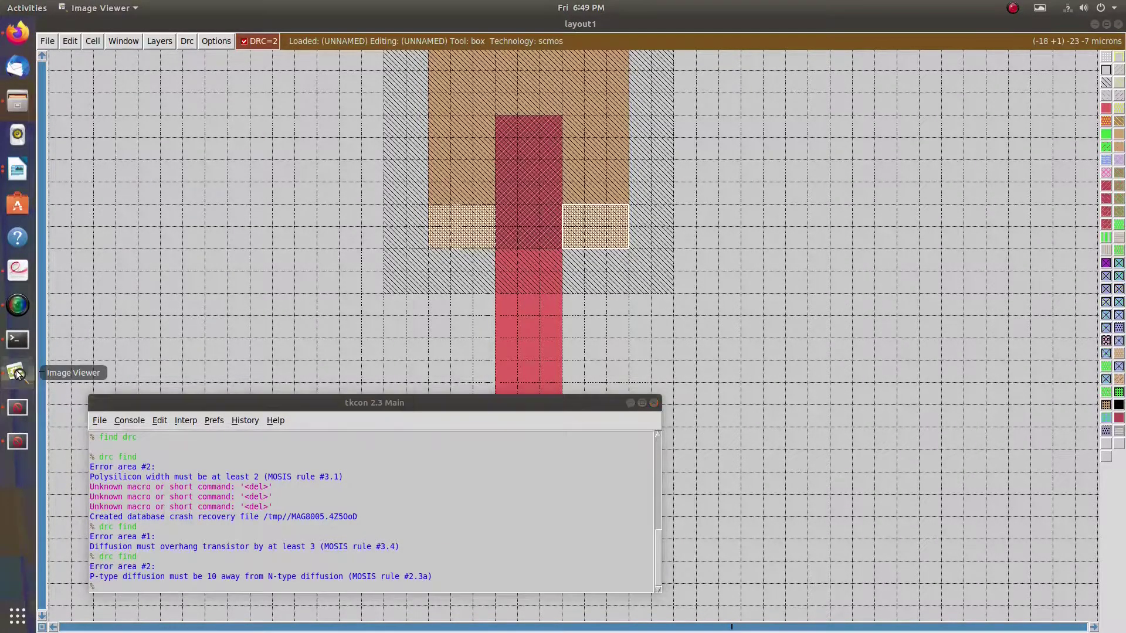
left_click(18, 270)
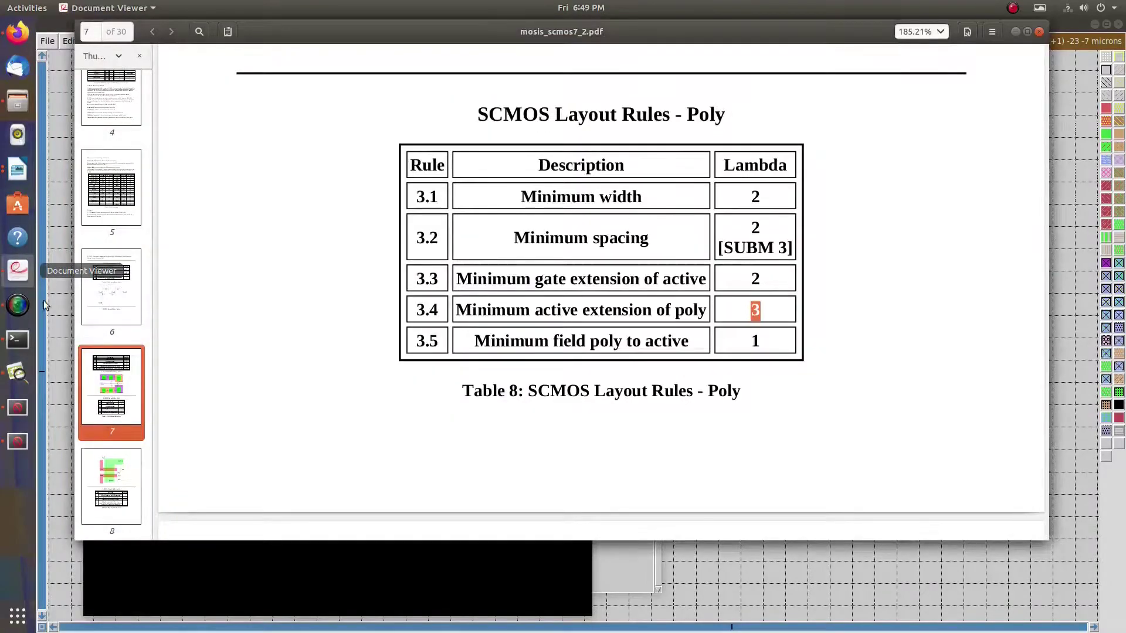
scroll(498, 328, "up", 5)
scroll(499, 332, "up", 6)
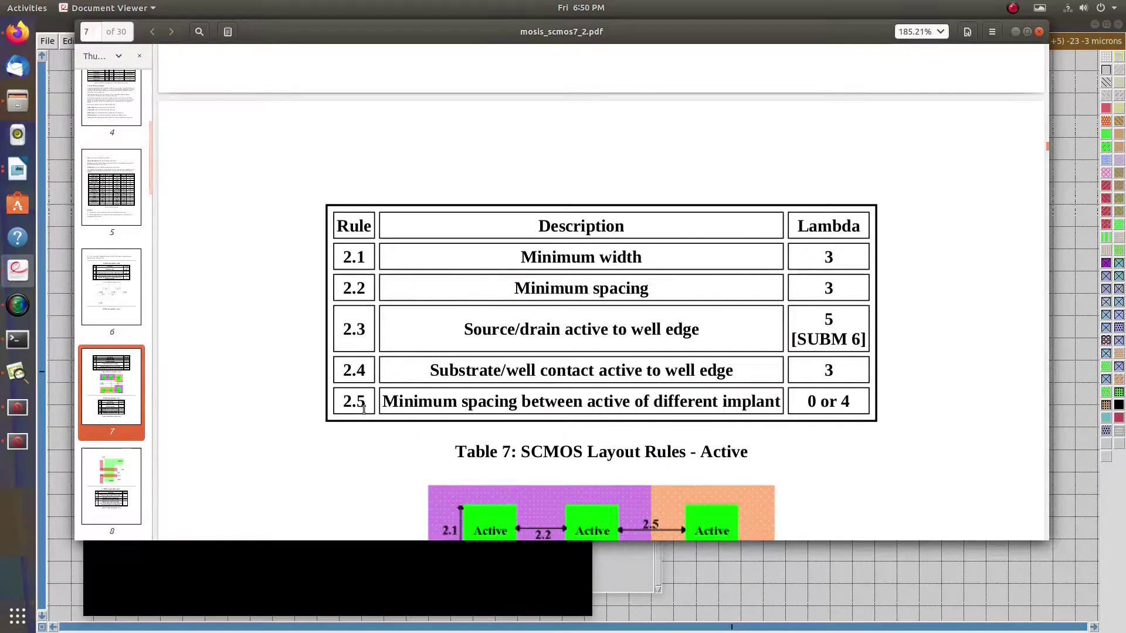
Compare the rule 2.3 well-edge spacing in the Active layout diagram with its table, and return to the layout
scroll(387, 388, "down", 2)
scroll(719, 329, "down", 5)
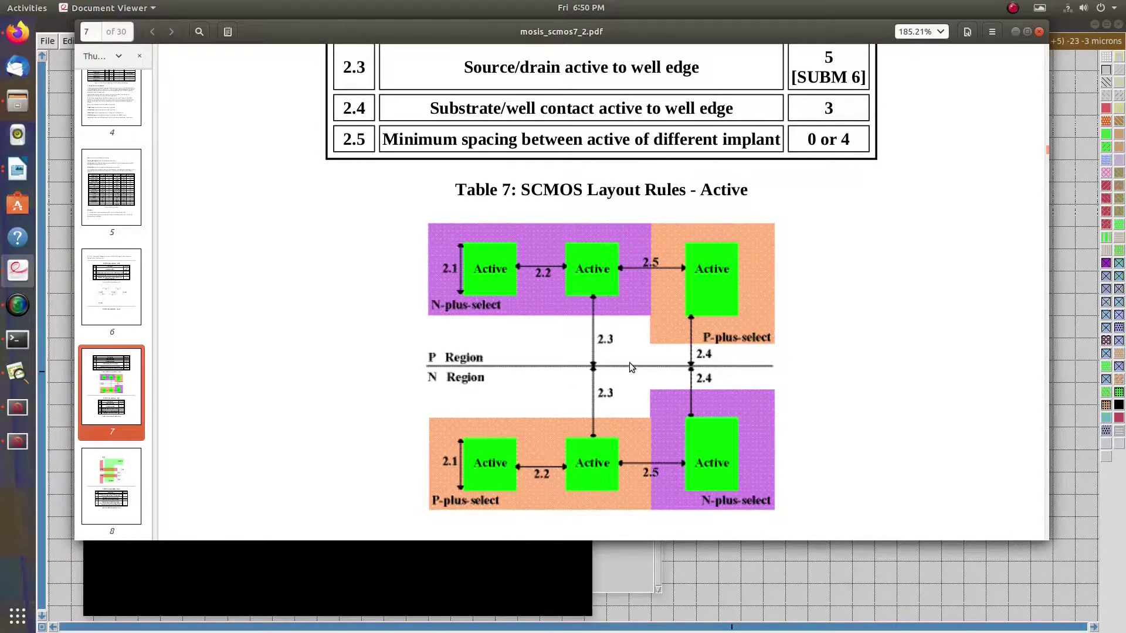
scroll(603, 354, "up", 2)
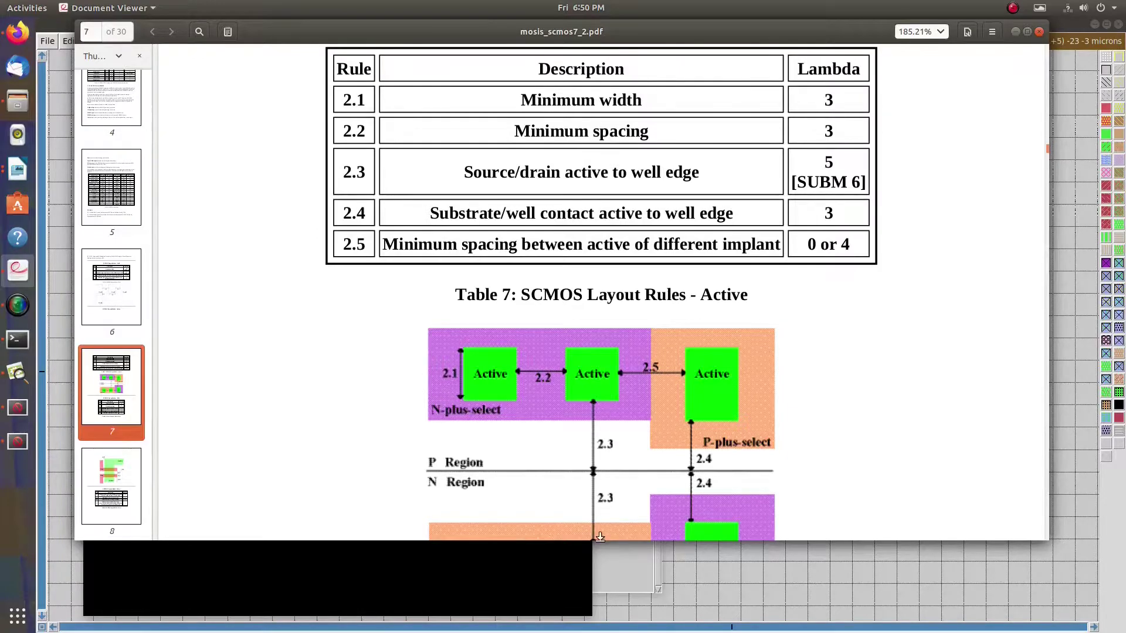
left_click(1017, 30)
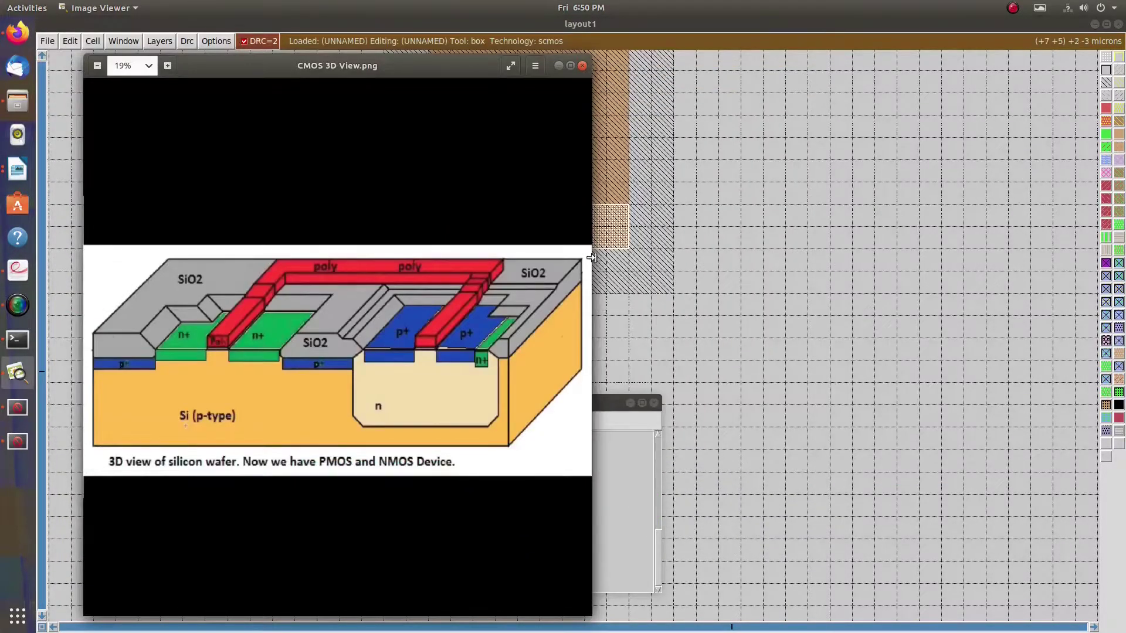
left_click(559, 65)
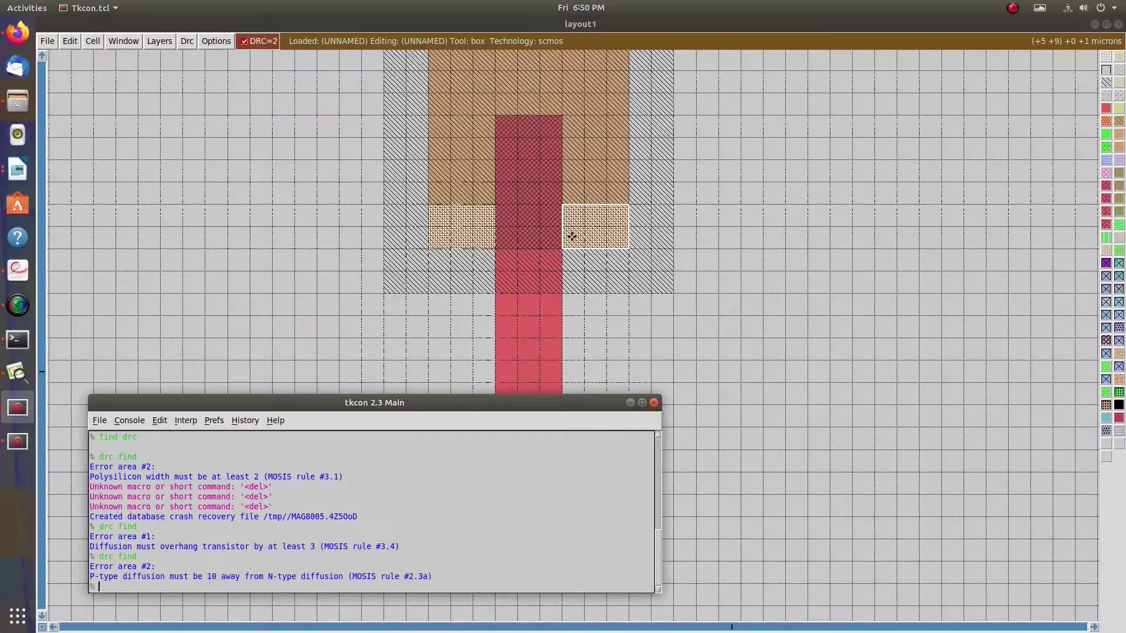
left_click(629, 402)
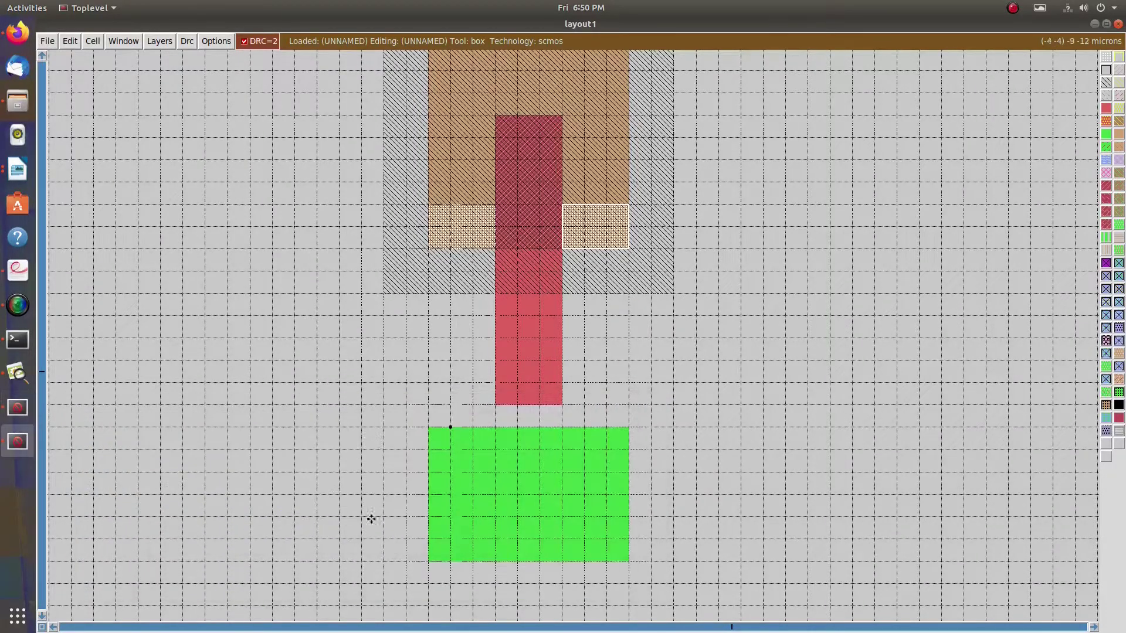
left_click(429, 558)
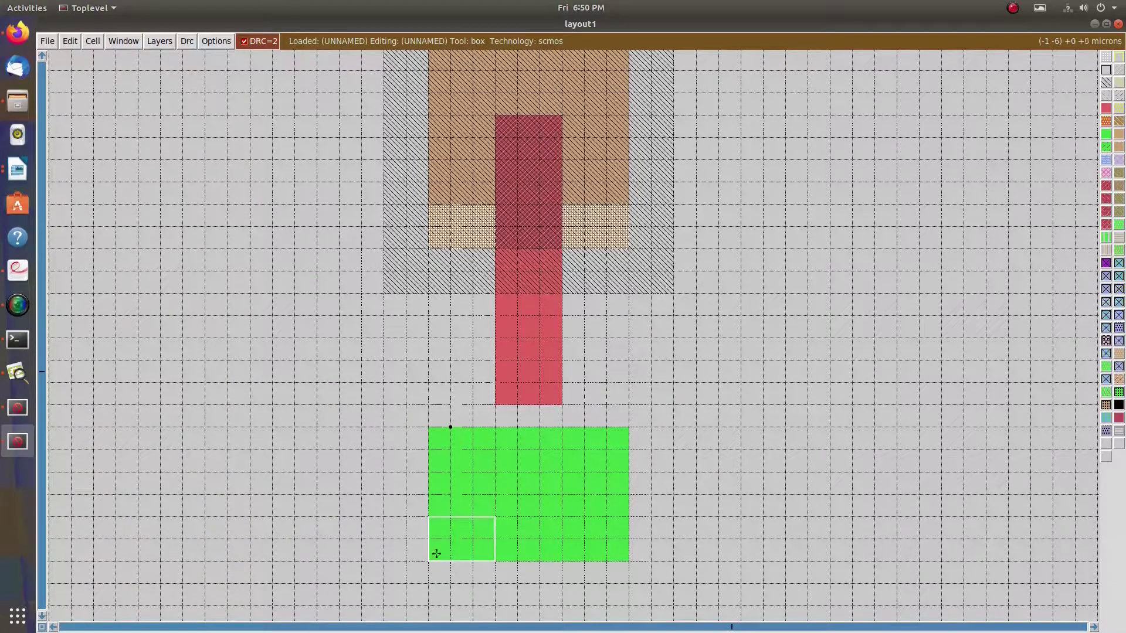
right_click(628, 429)
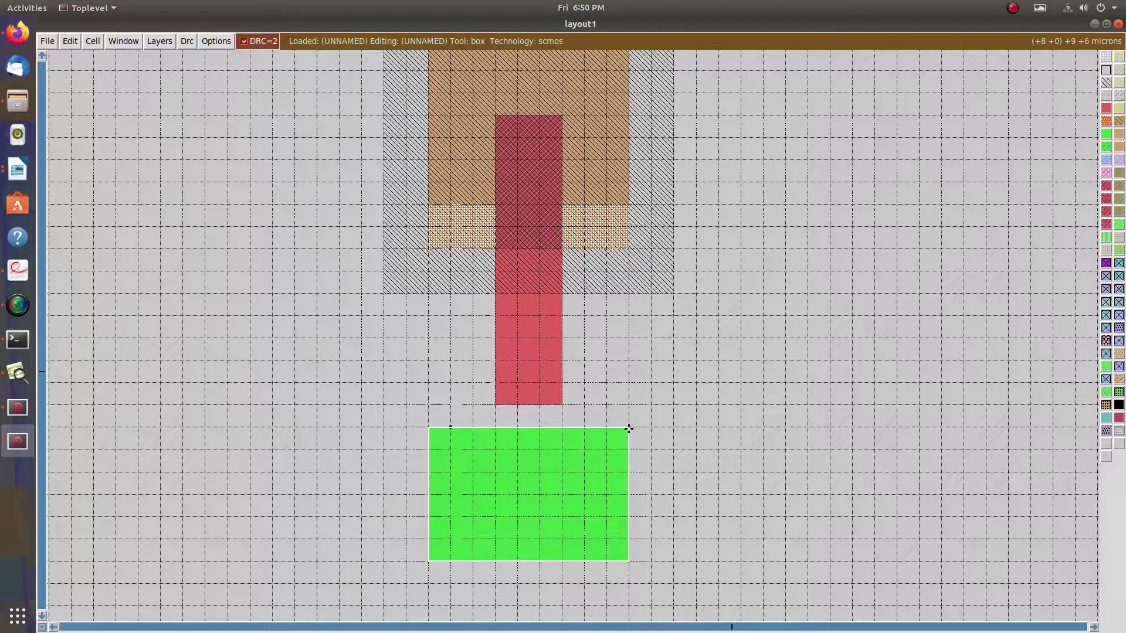
scroll(628, 429, "down", 2)
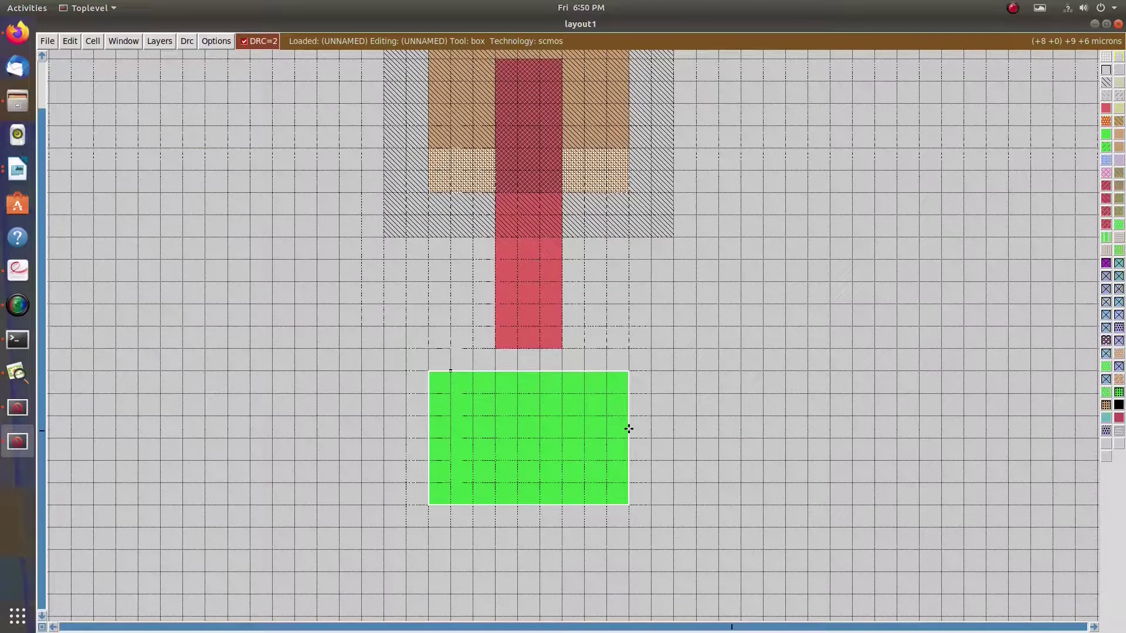
scroll(492, 428, "down", 2)
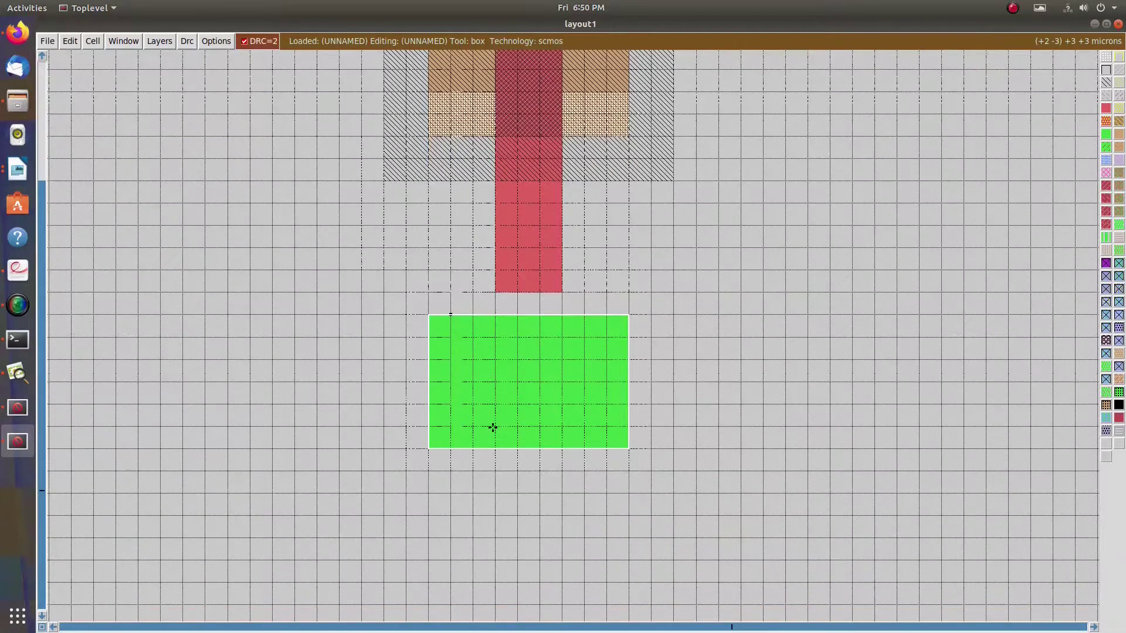
key("KP_Down")
key("KP_Down")
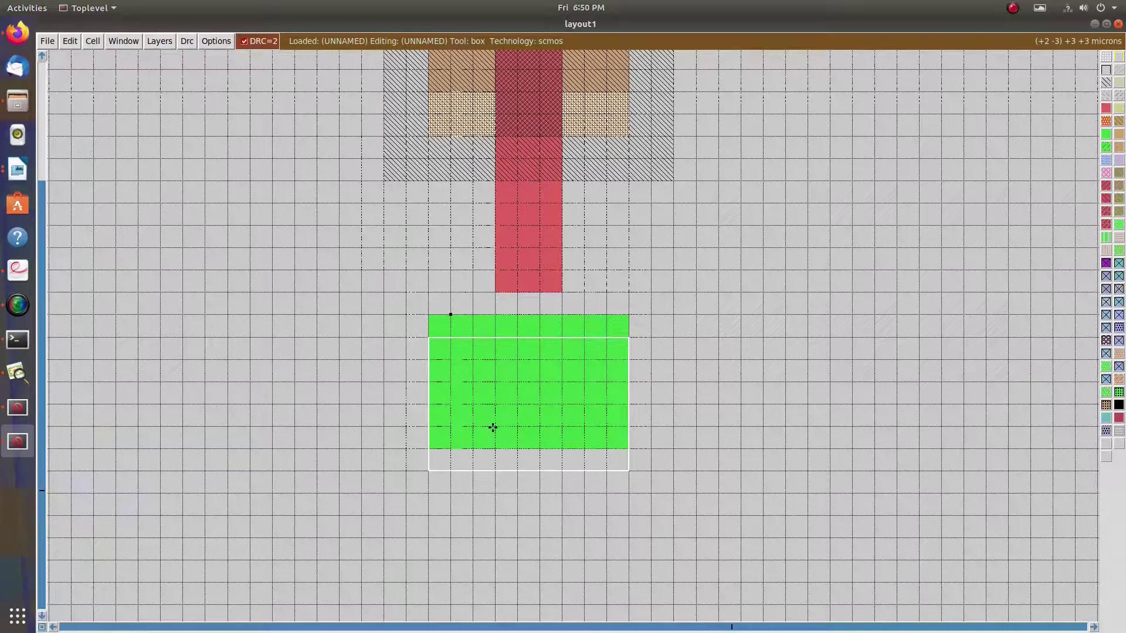
middle_click(506, 479)
scroll(506, 479, "up", 1)
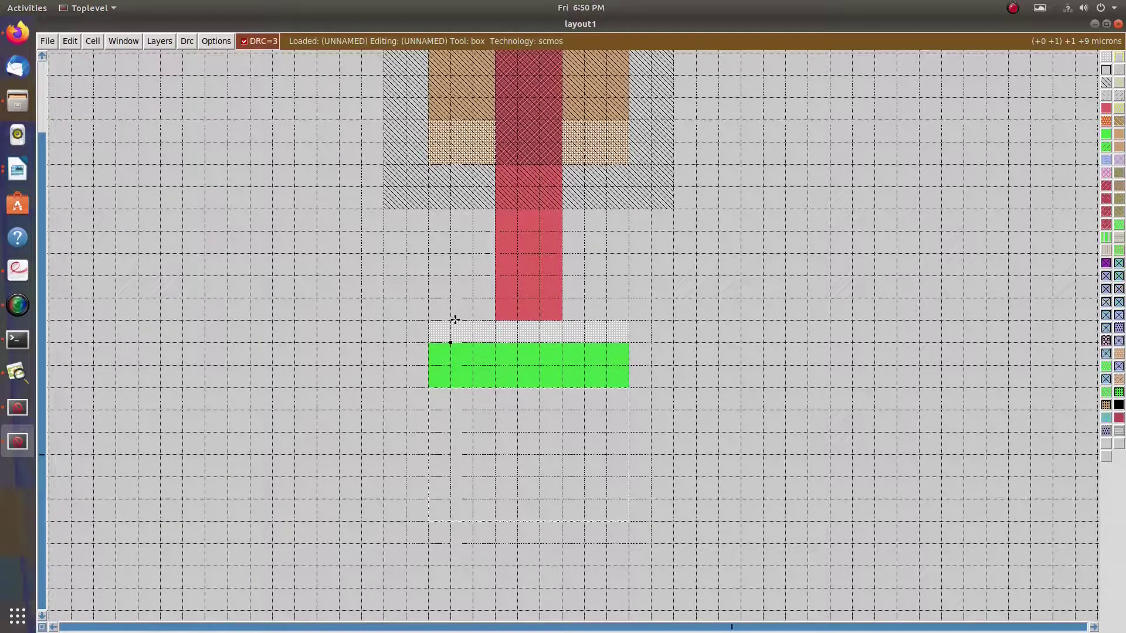
key("p")
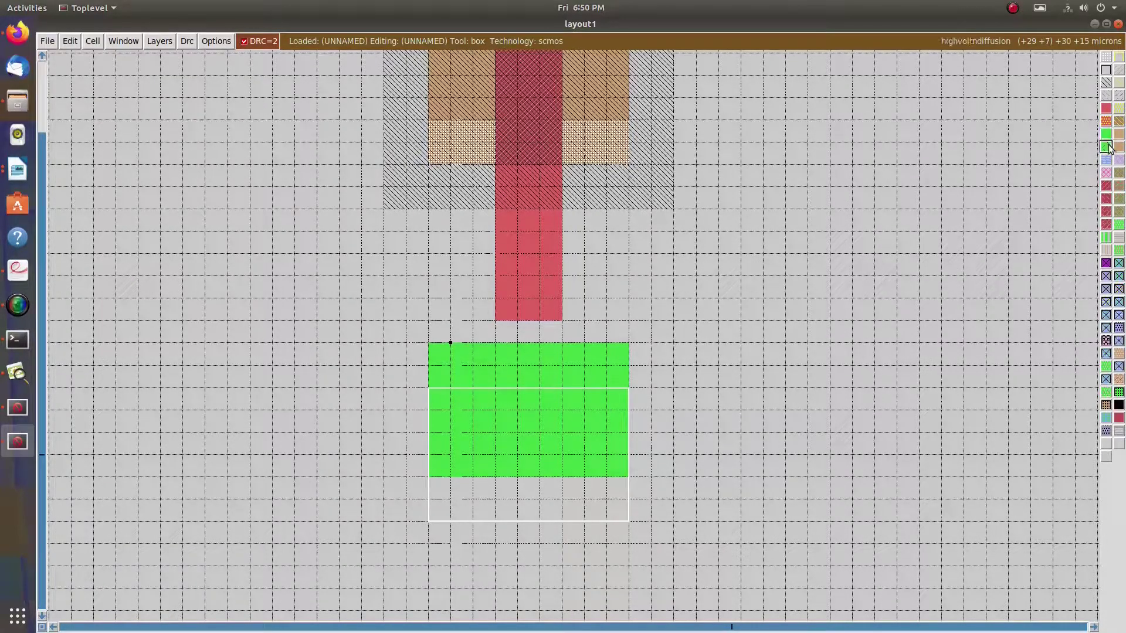
Erase the n-diffusion area and repaint it as 9 by 6 microns, 5 microns below the polysilicon strip
left_click(518, 375)
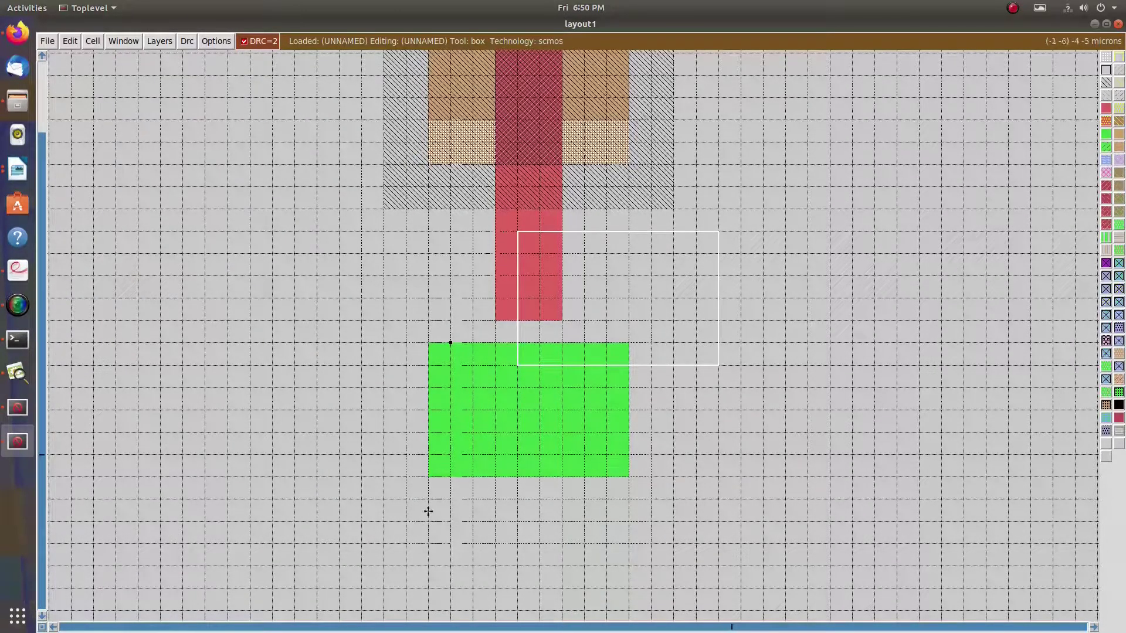
left_click(437, 475)
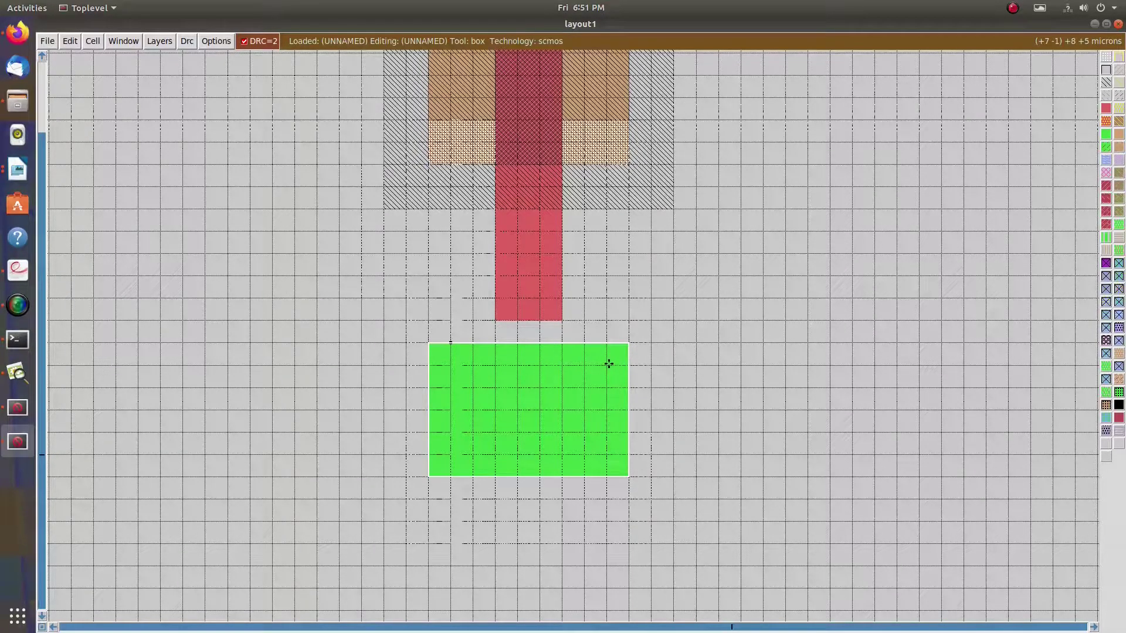
middle_click(781, 380)
scroll(554, 428, "down", 2)
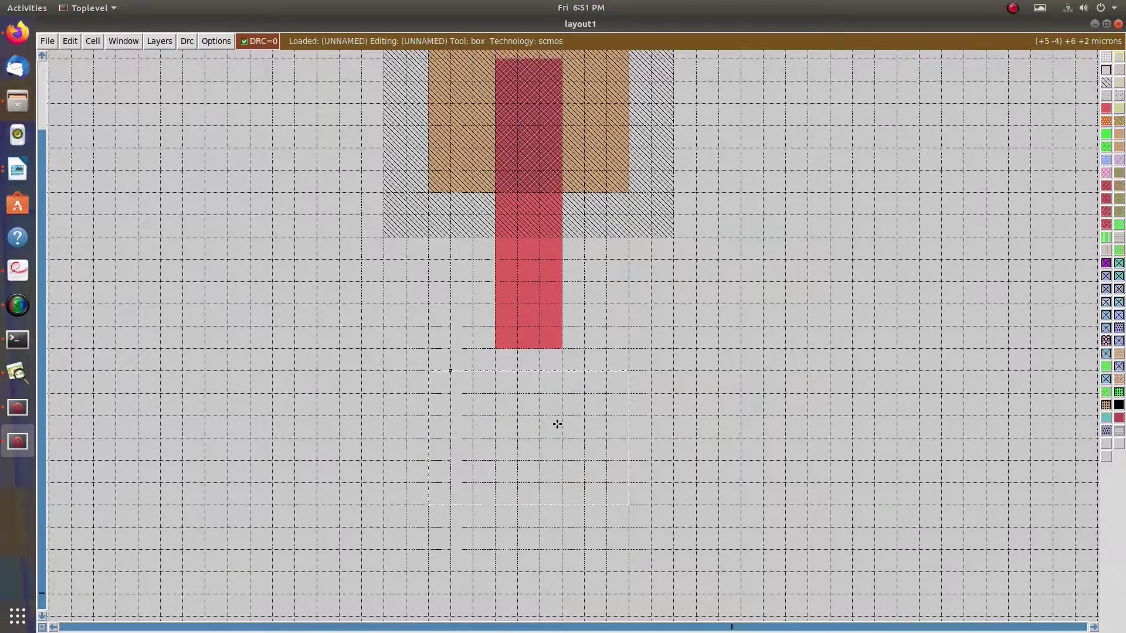
left_click(428, 479)
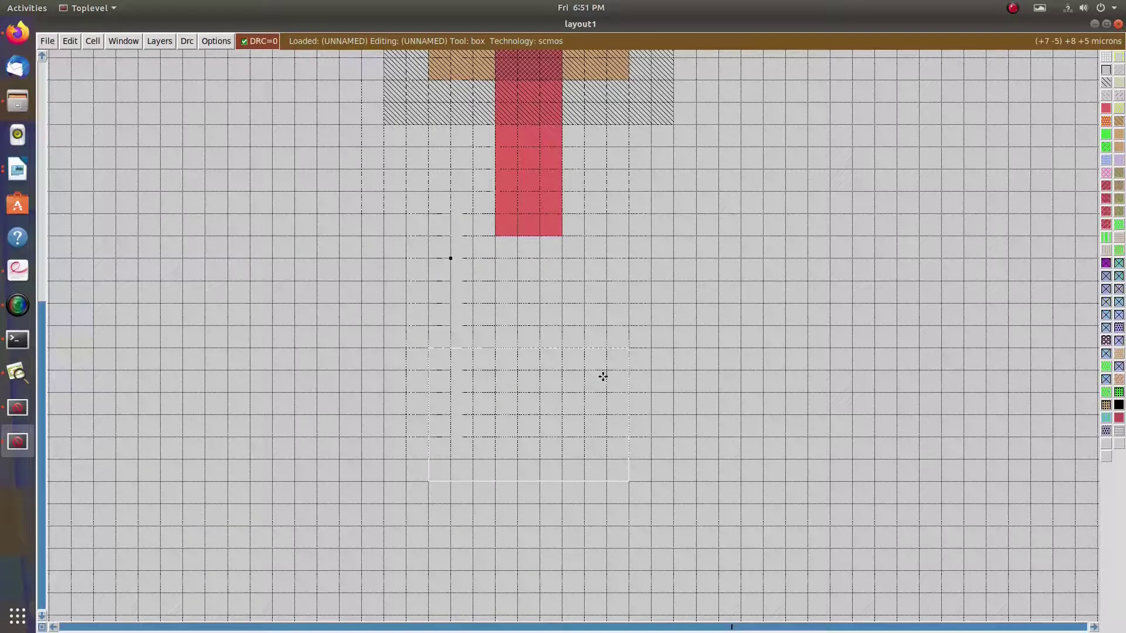
middle_click(1105, 136)
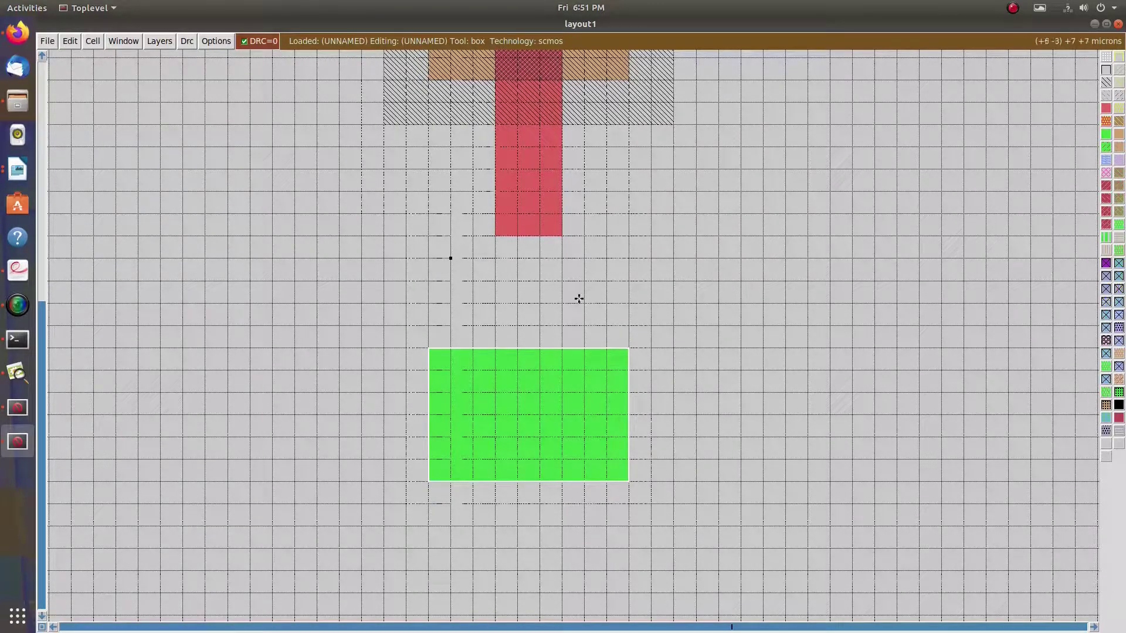
Extend the polysilicon gate with a 3 by 11 micron strip reaching the lower edge of the n-diffusion
scroll(714, 378, "up", 4)
scroll(714, 377, "down", 1)
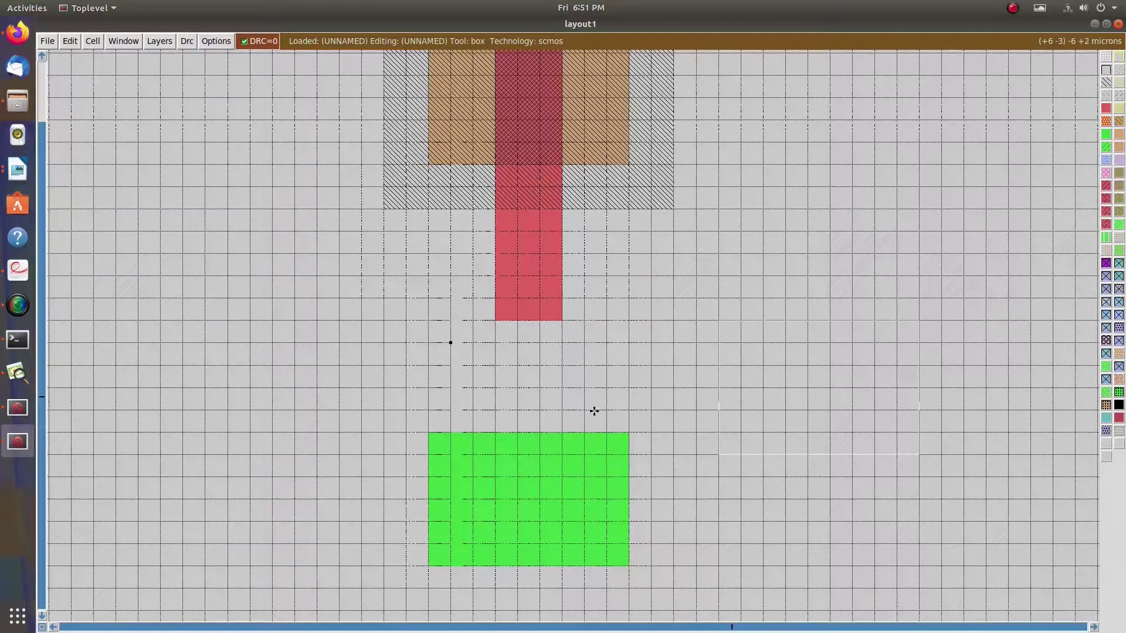
scroll(838, 380, "up", 5)
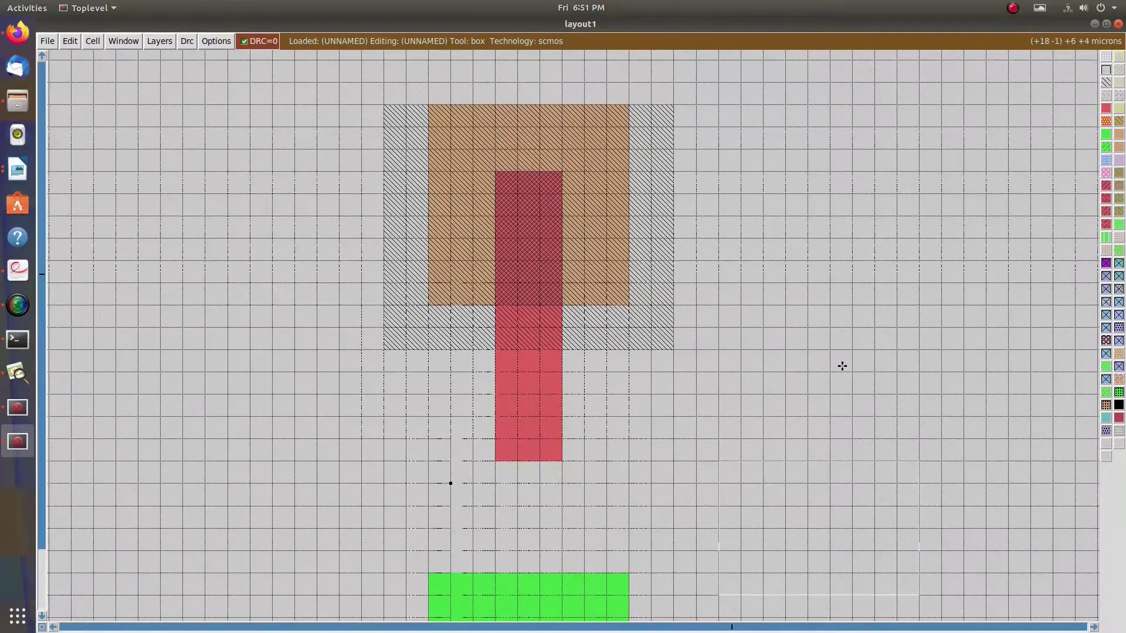
scroll(842, 367, "down", 3)
scroll(501, 537, "down", 1)
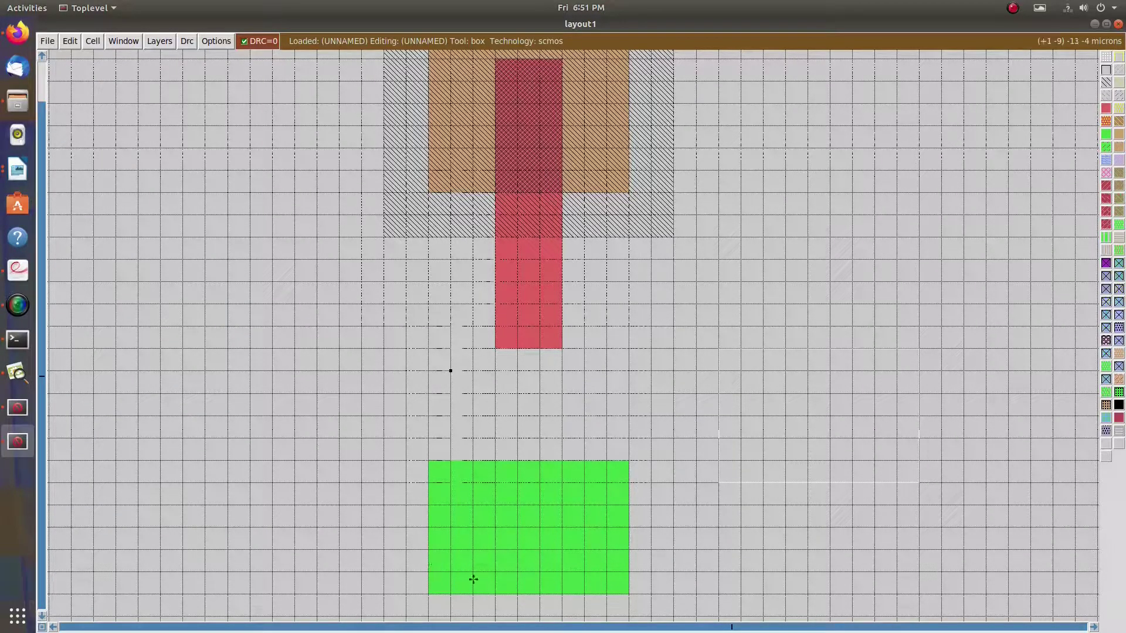
left_click(495, 594)
right_click(561, 348)
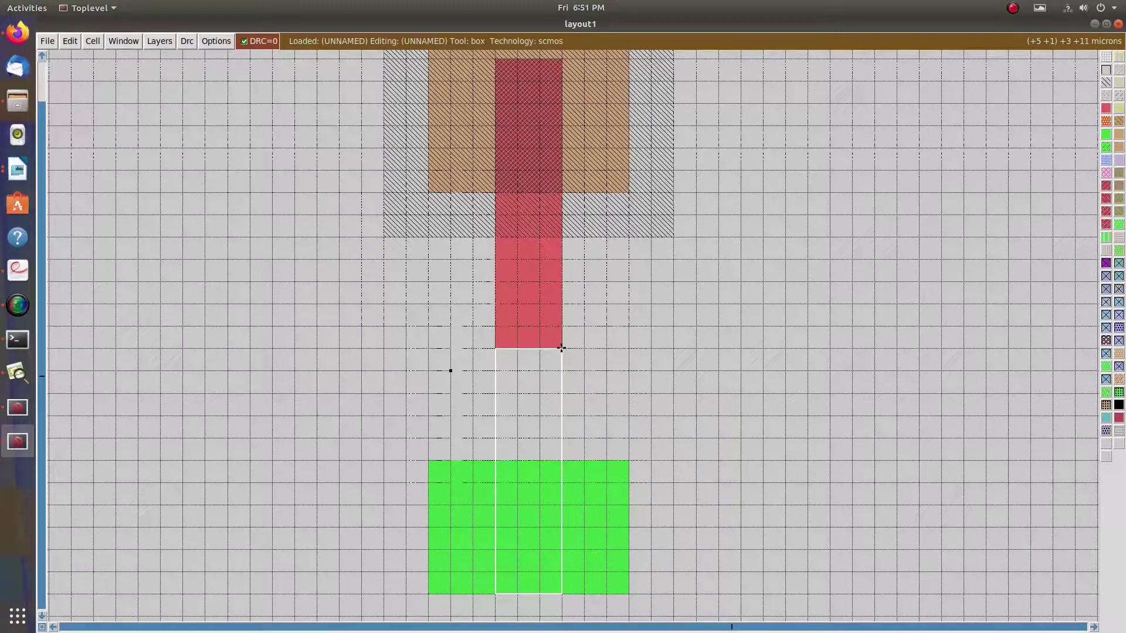
left_click(1106, 108)
scroll(732, 380, "down", 3)
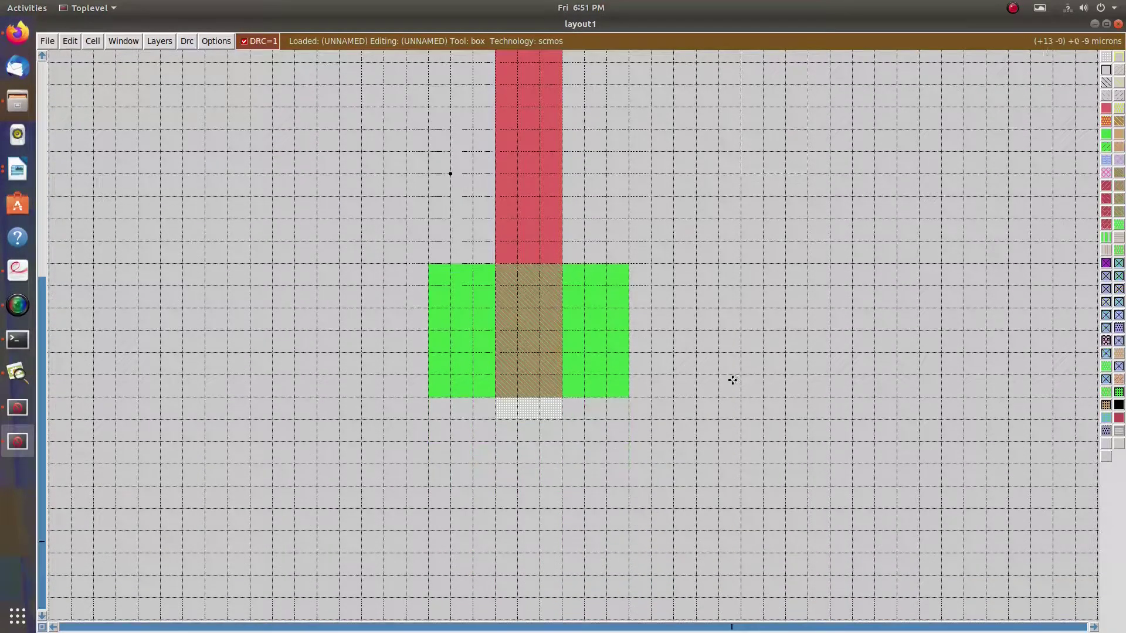
Extend the n-diffusion 3 microns below the gate's lower end across its full 9 micron width
left_click(429, 420)
right_click(628, 398)
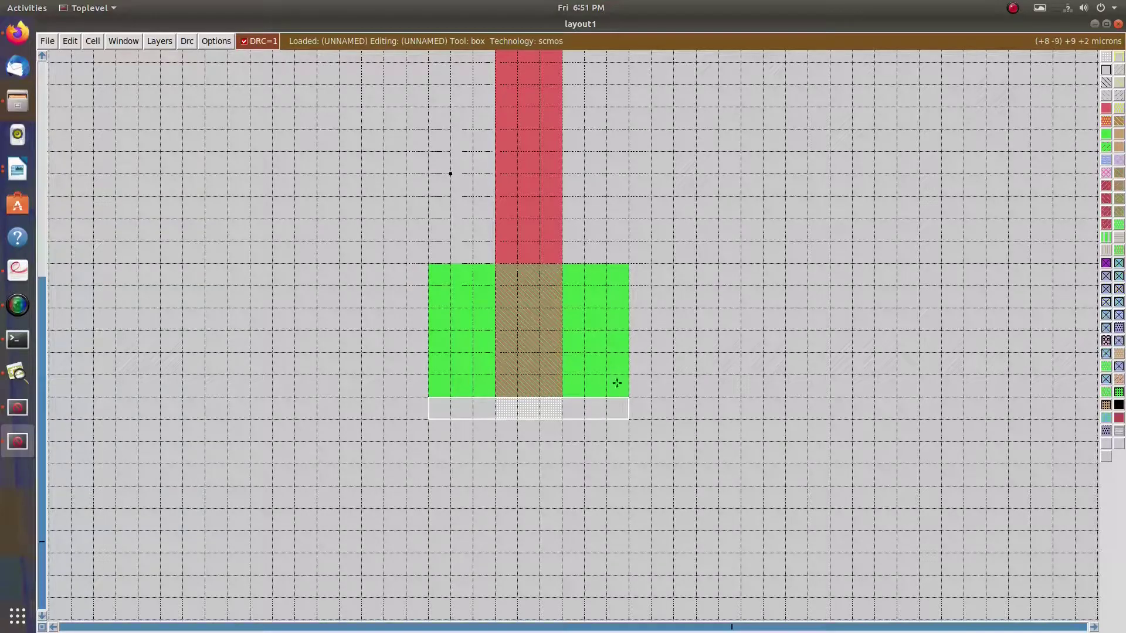
middle_click(608, 377)
left_click(432, 465)
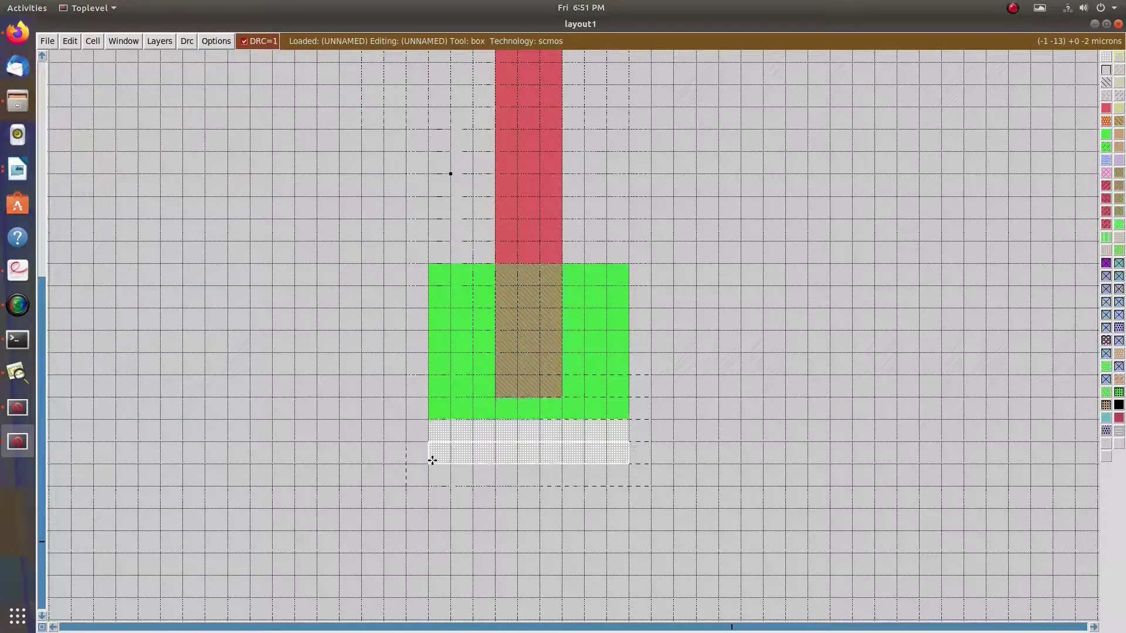
right_click(630, 419)
middle_click(619, 396)
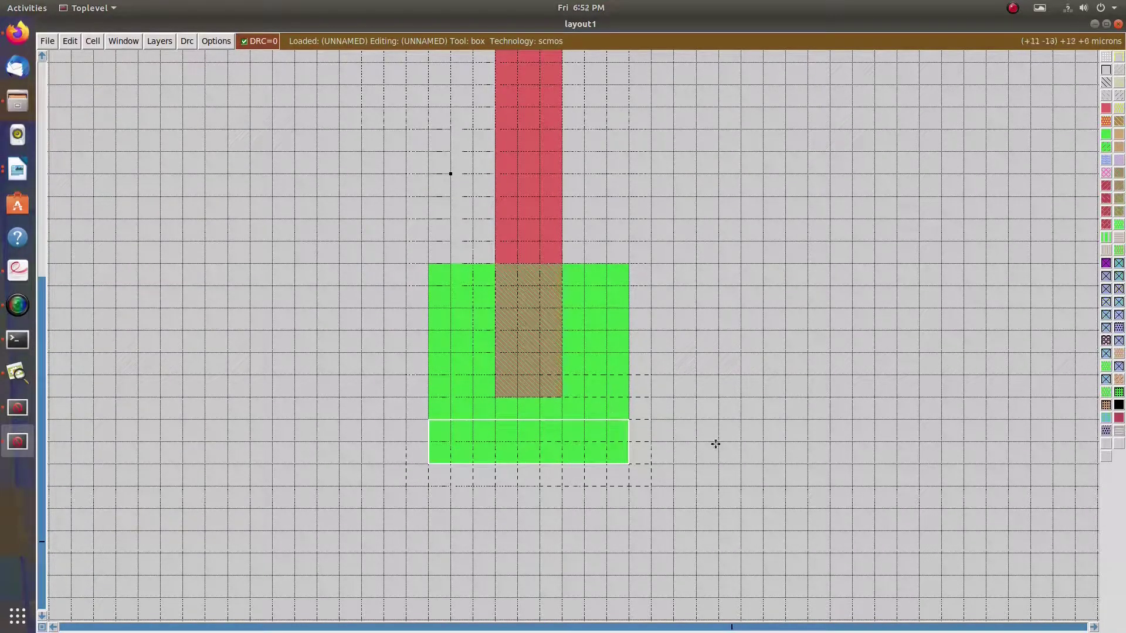
left_click(714, 445)
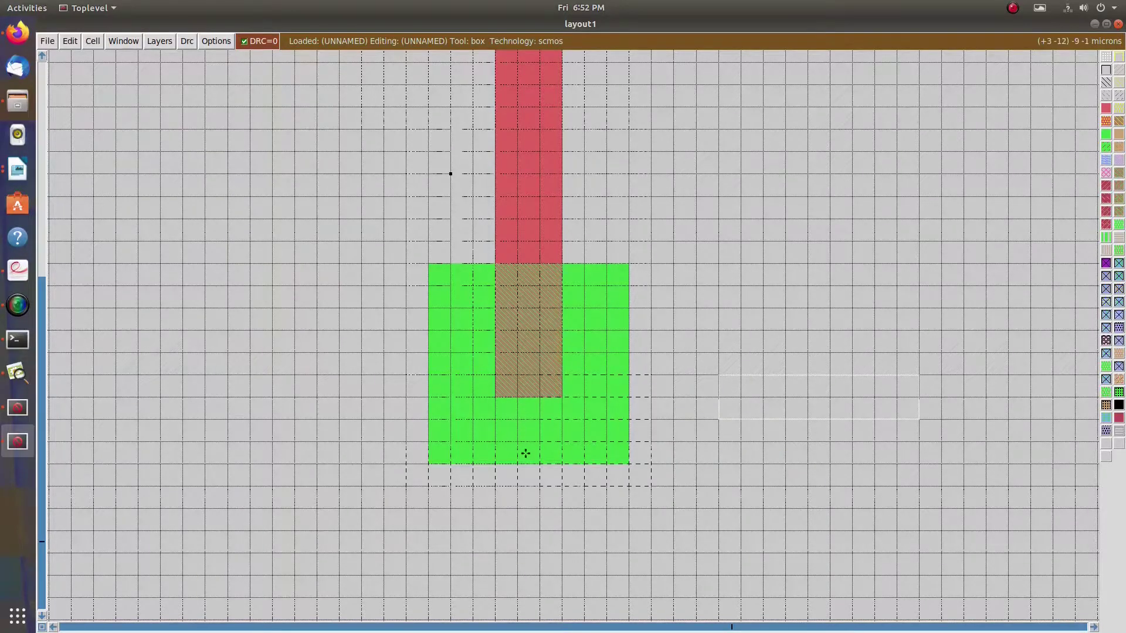
scroll(525, 453, "up", 3)
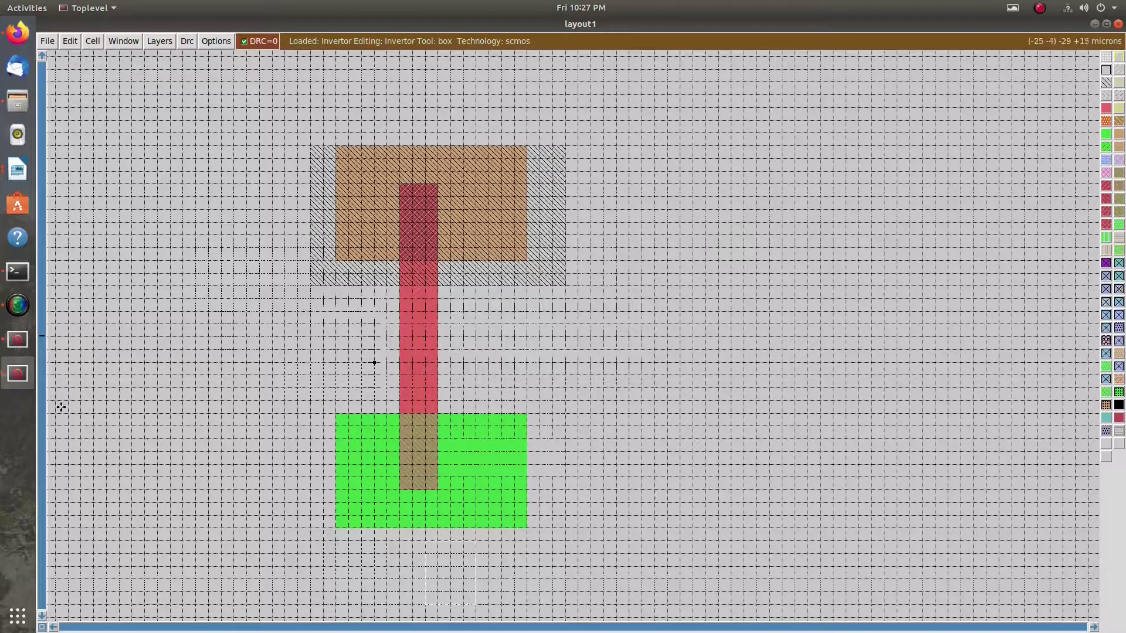
left_click(18, 305)
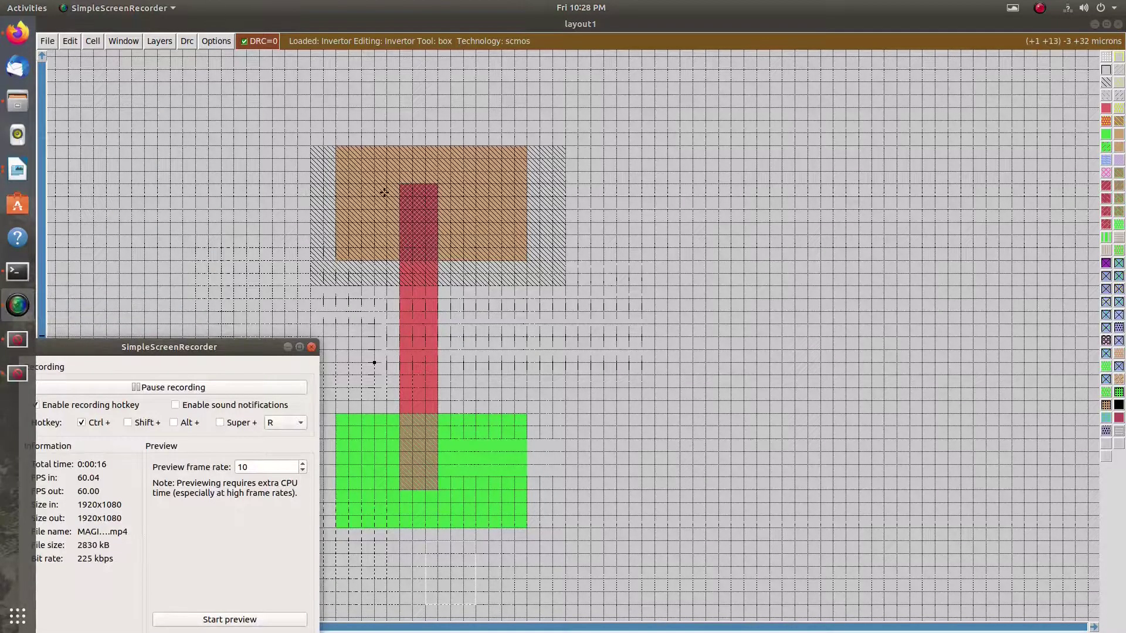
left_click(288, 347)
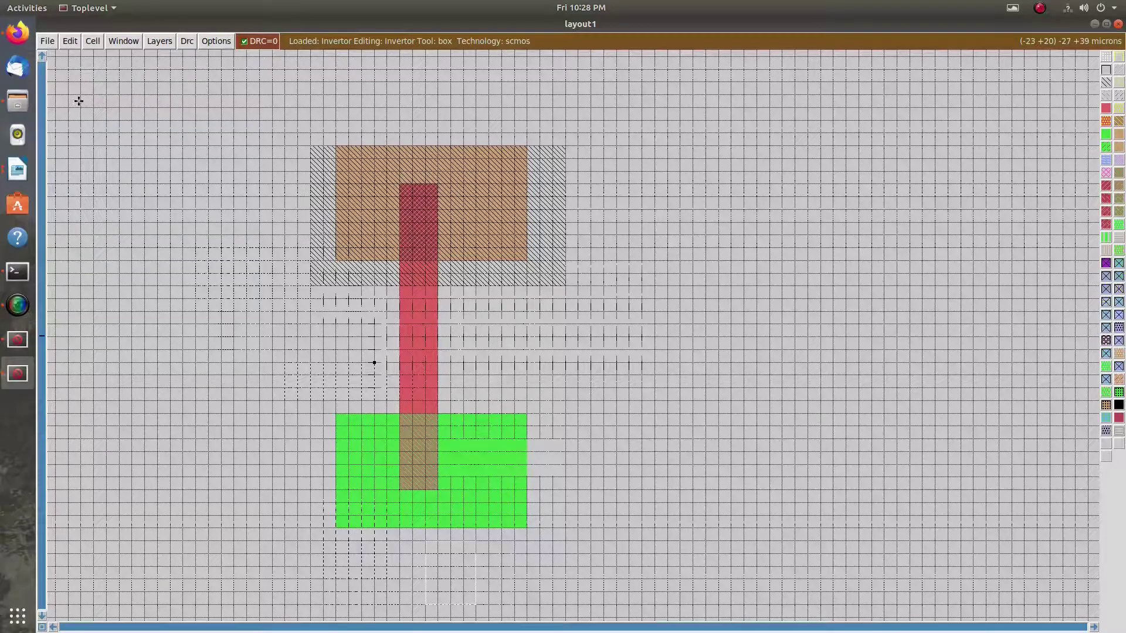
Save the Invertor layout
left_click(47, 45)
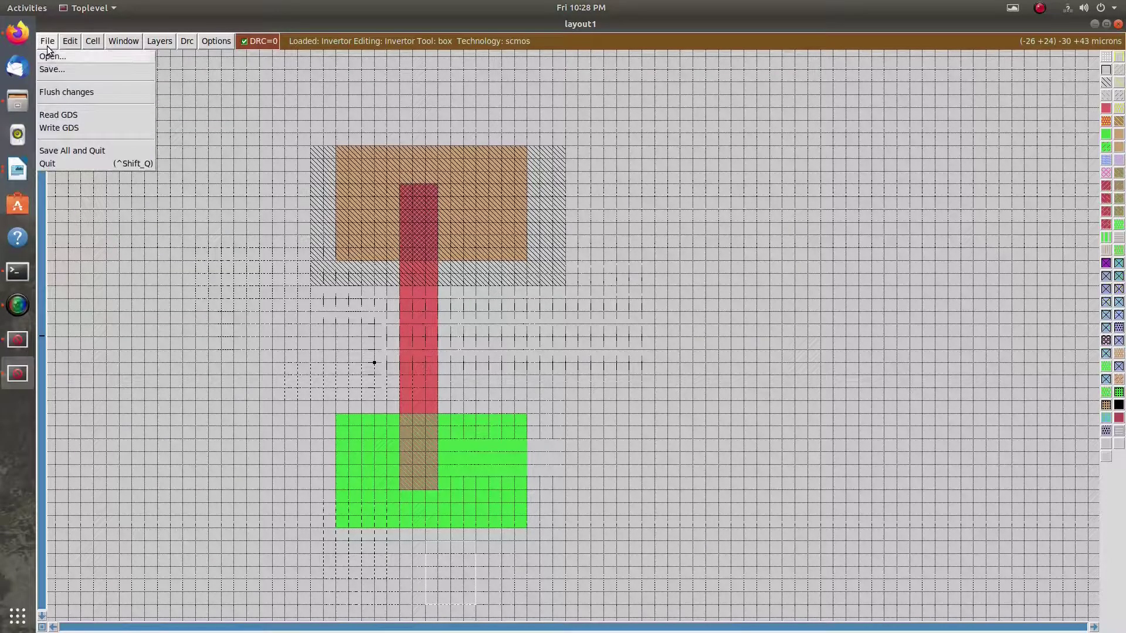
left_click(50, 71)
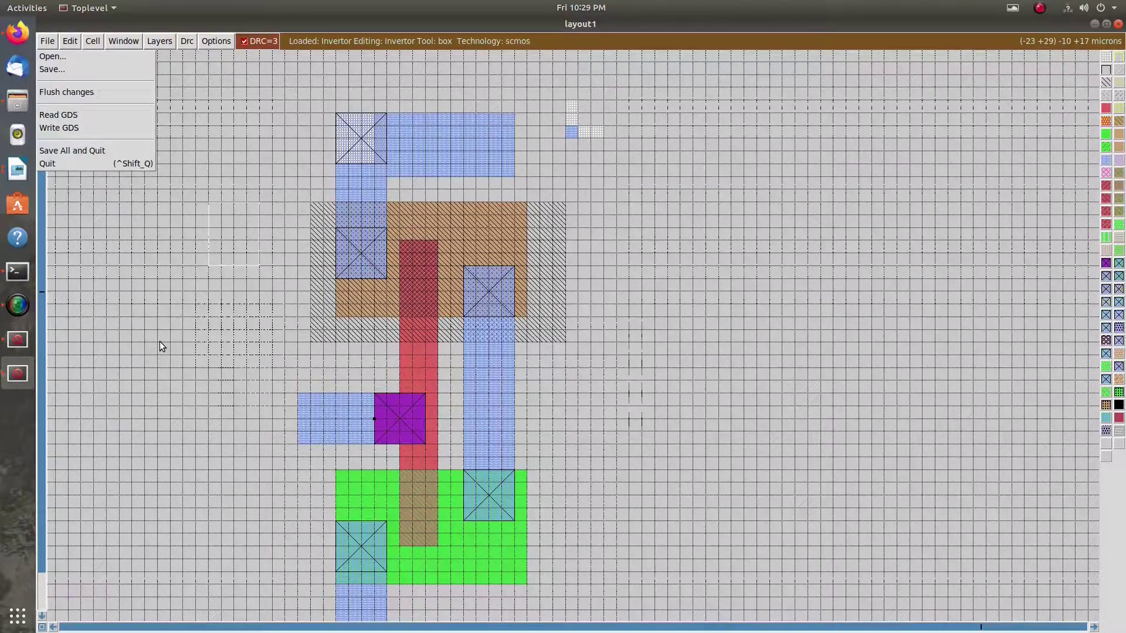
left_click(160, 342)
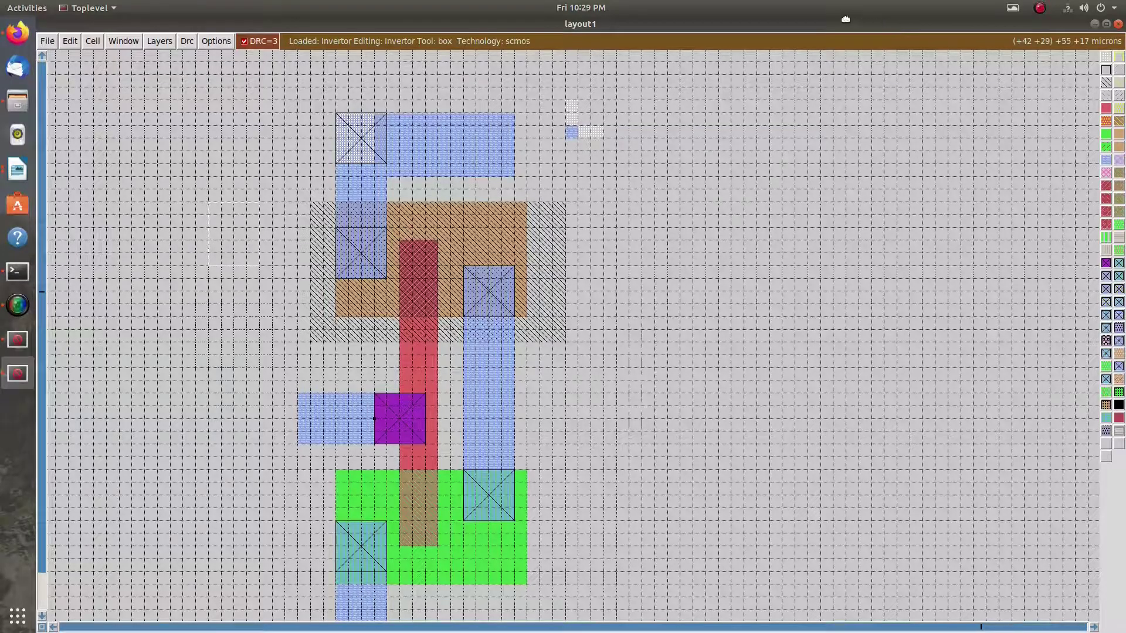
left_click(1117, 25)
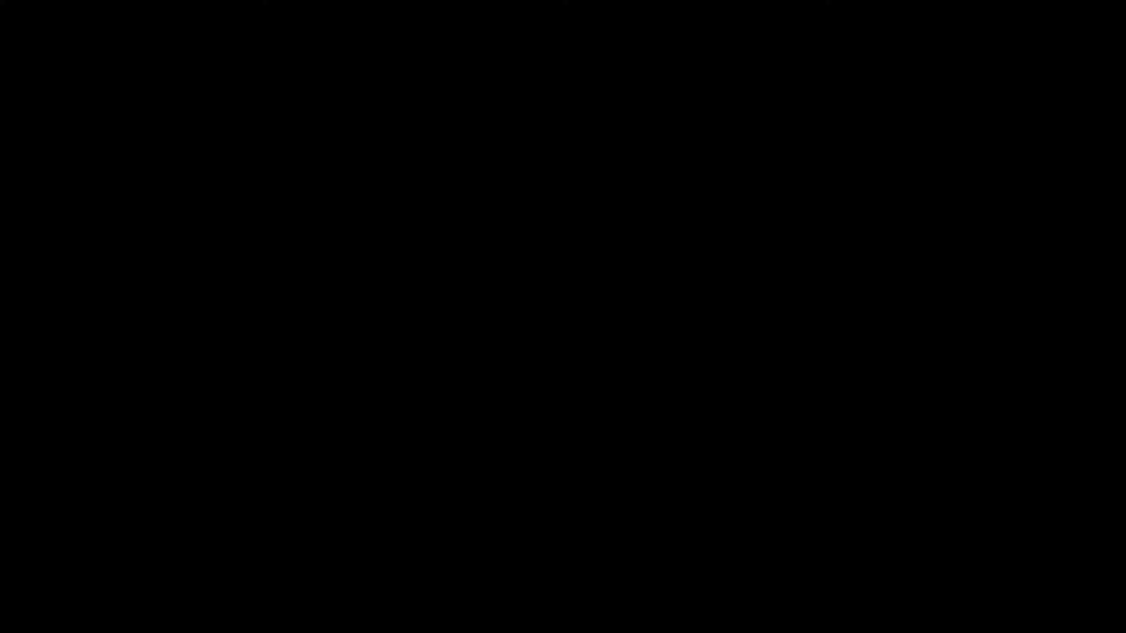